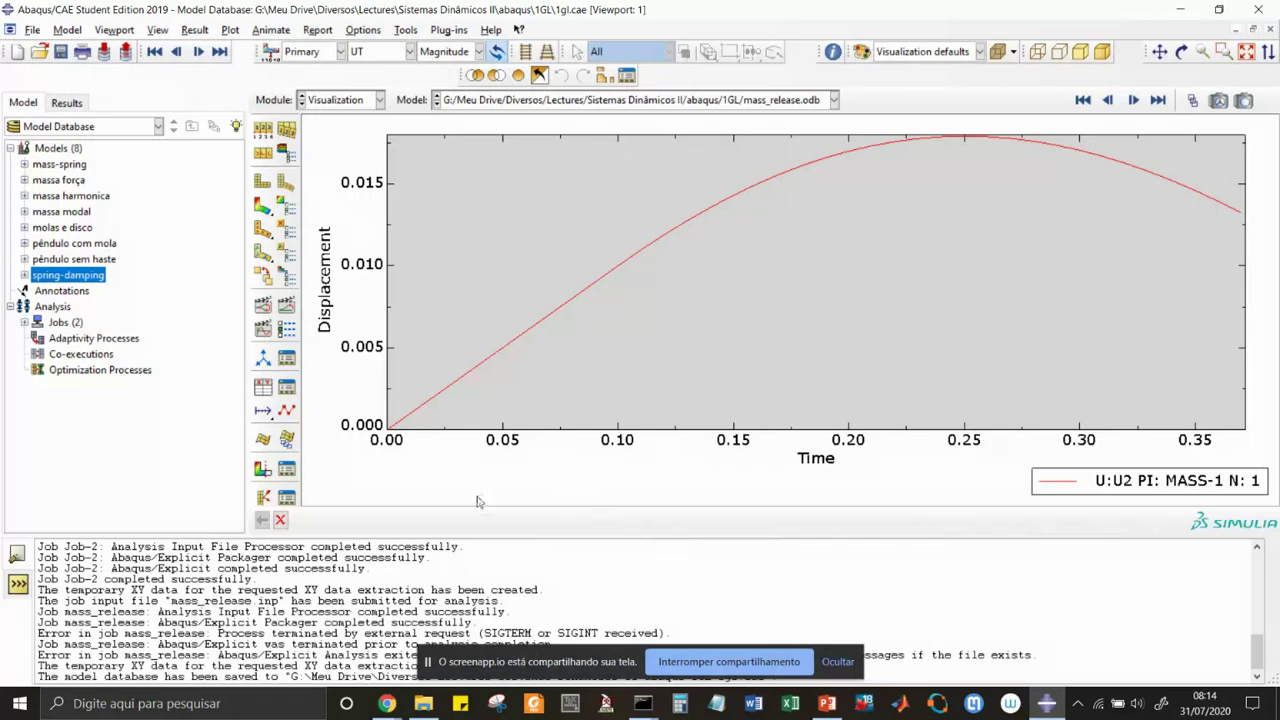
- Create a Standard & Explicit model named "spring mass damping" and save the model database
left_click(62, 150)
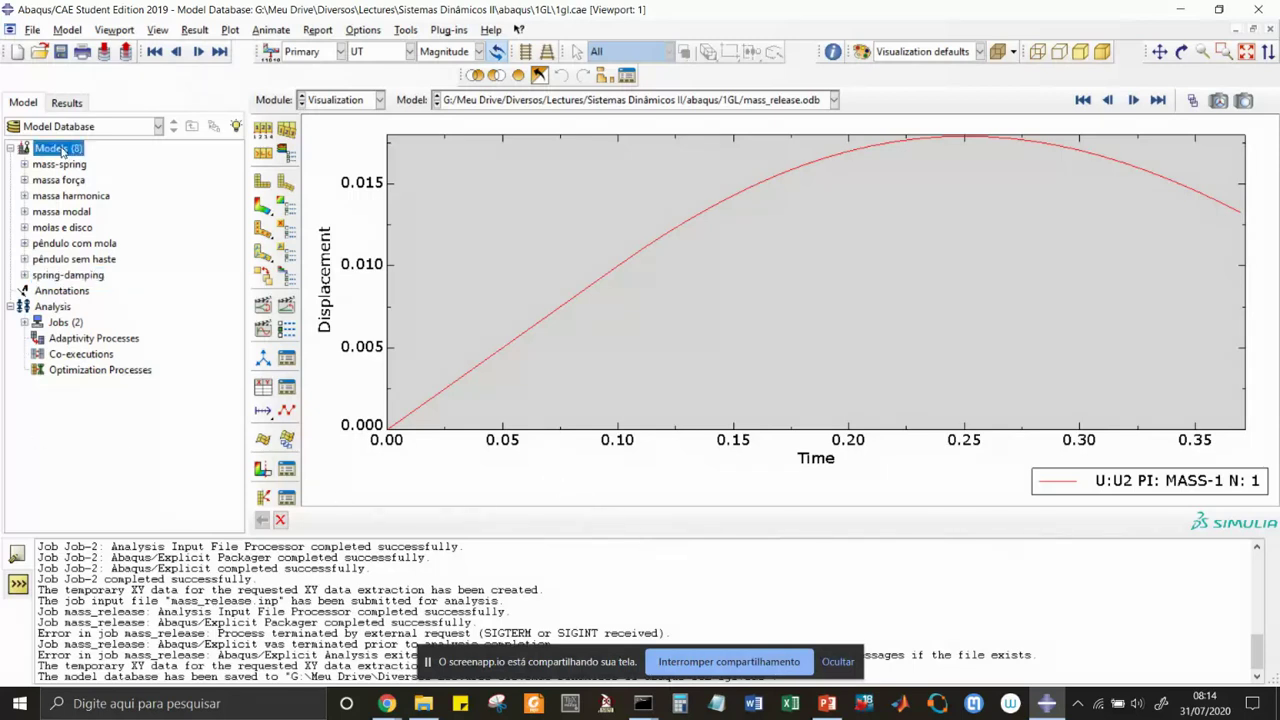
right_click(63, 150)
left_click(98, 175)
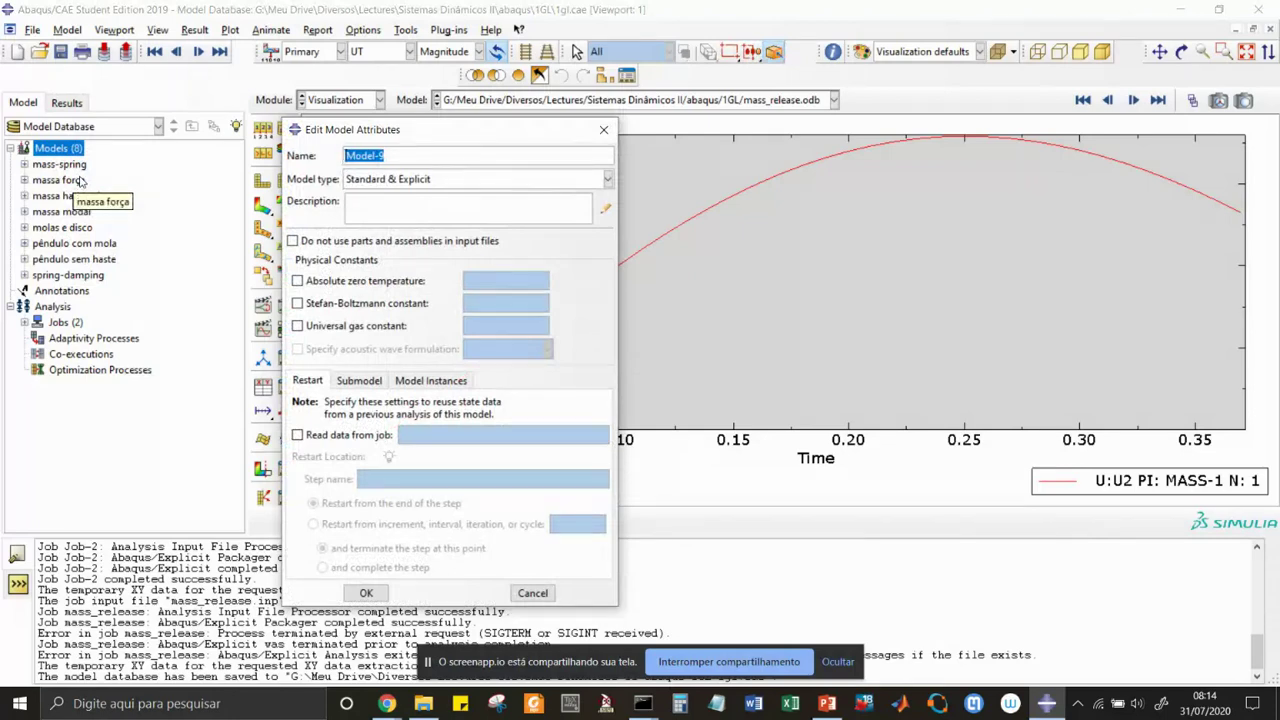
type("spring mass damping")
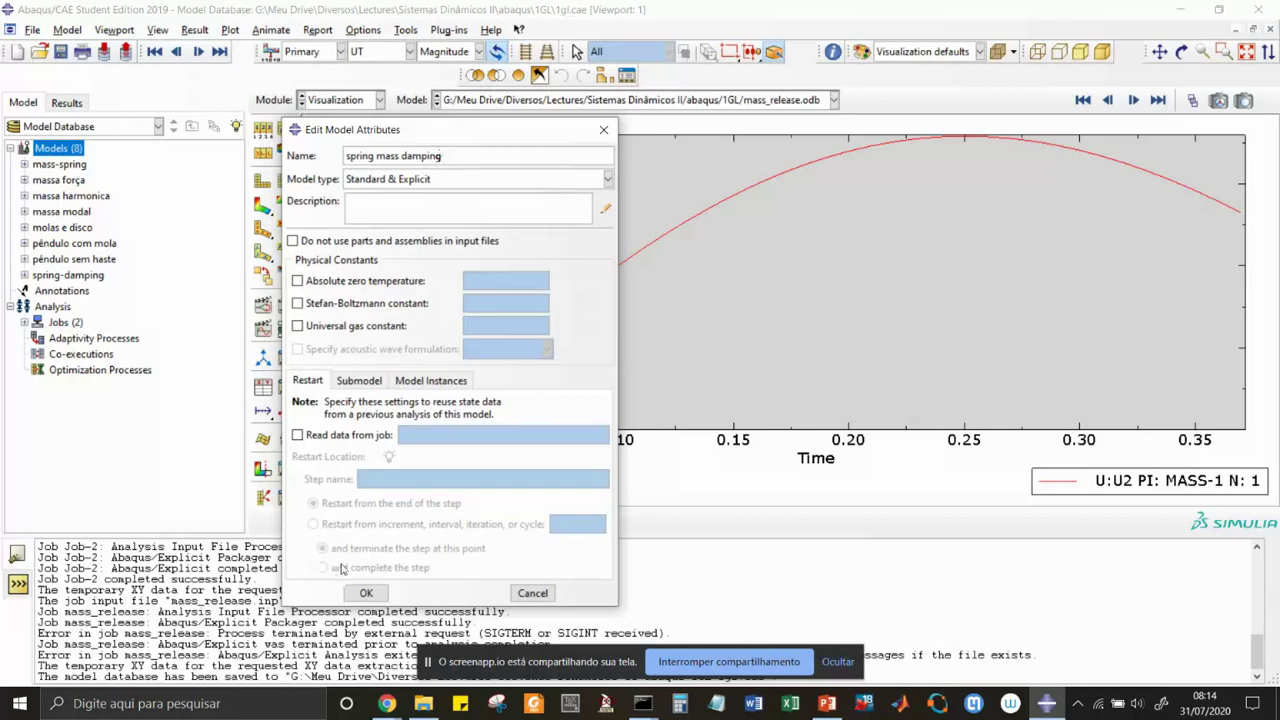
left_click(366, 593)
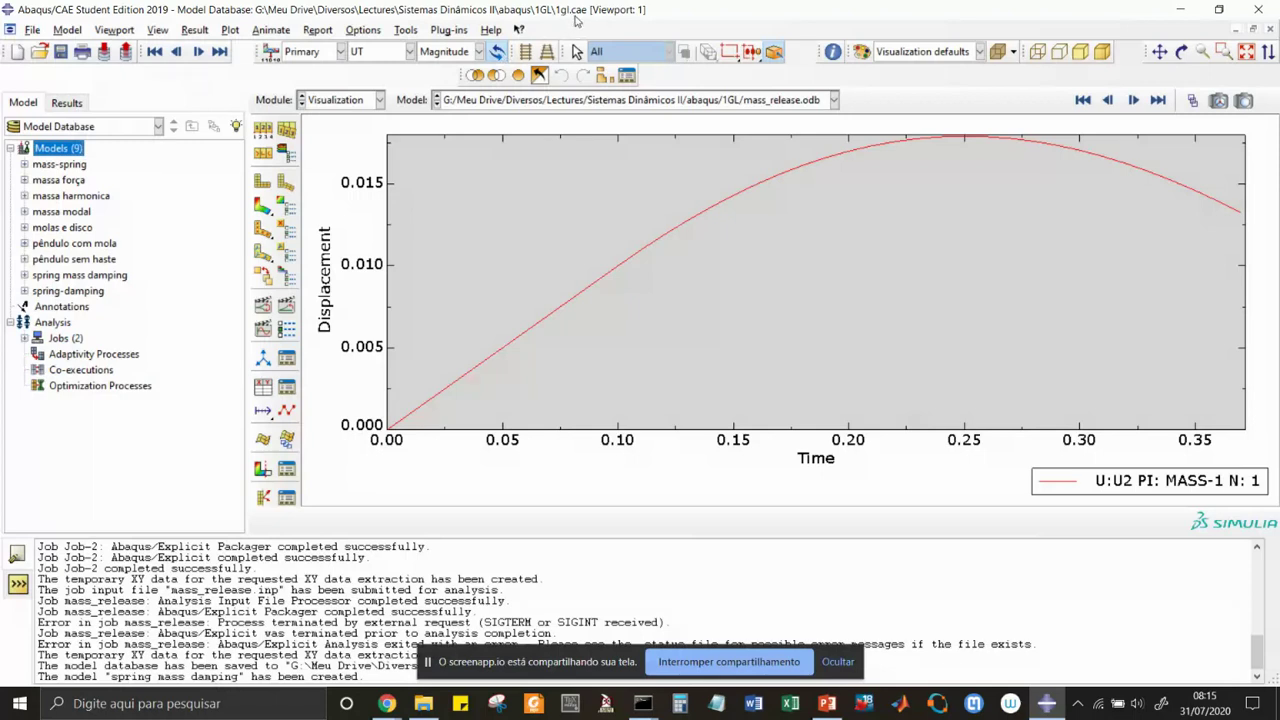
left_click(58, 54)
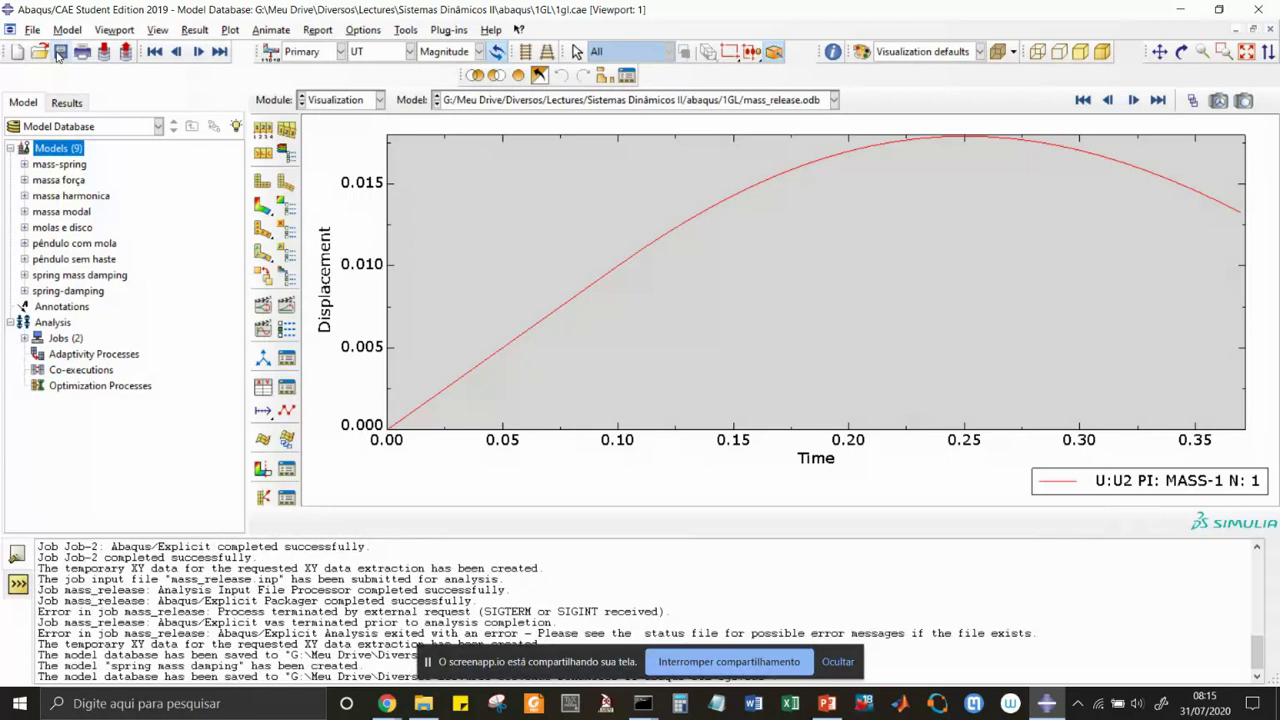
- Create a 2D planar discrete rigid point part named "mass" at coordinates 0.0,0.0 in the spring mass damping model
left_click(24, 276)
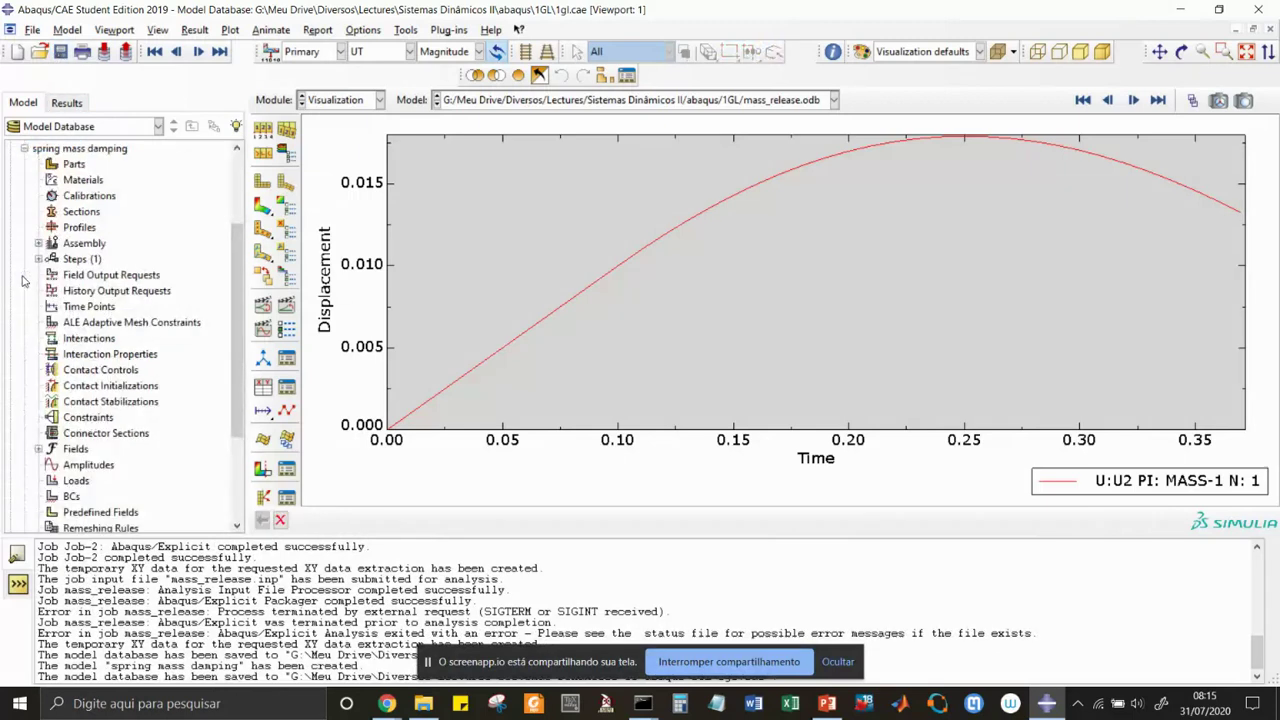
left_click(76, 166)
right_click(78, 168)
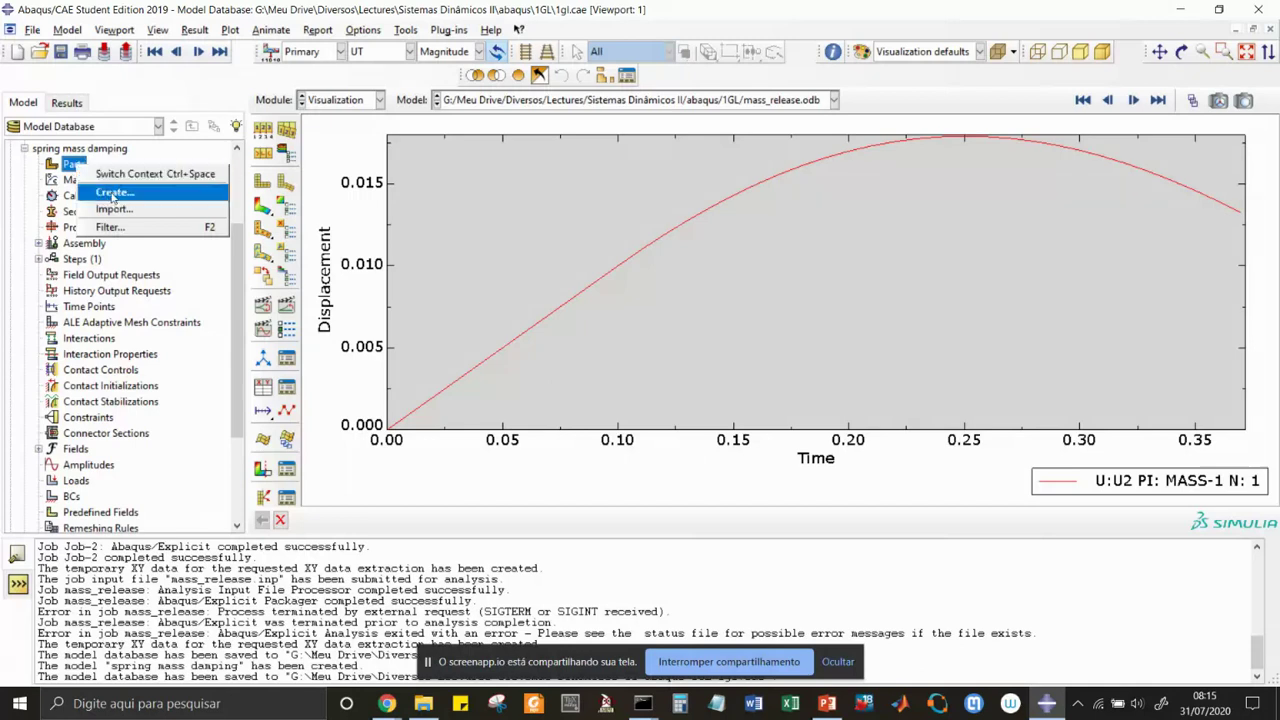
left_click(113, 193)
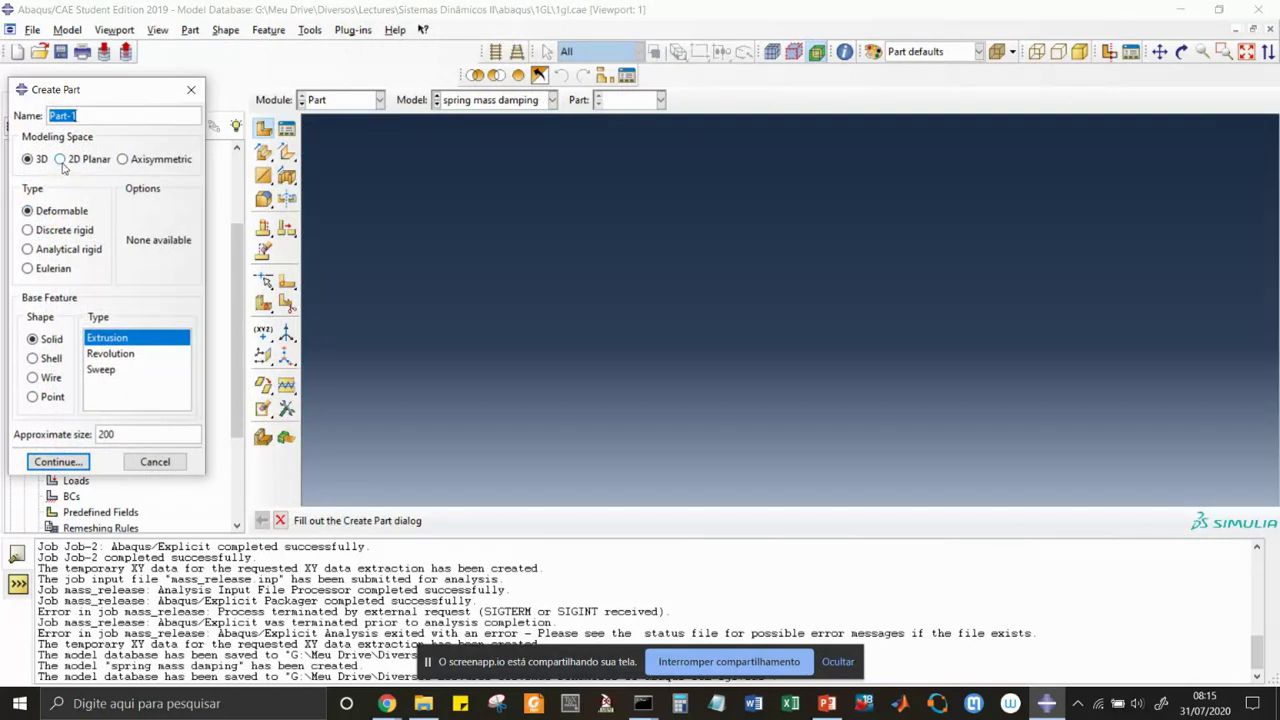
type("massmo=")
key("BackSpace")
key("BackSpace")
key("BackSpace")
left_click(61, 162)
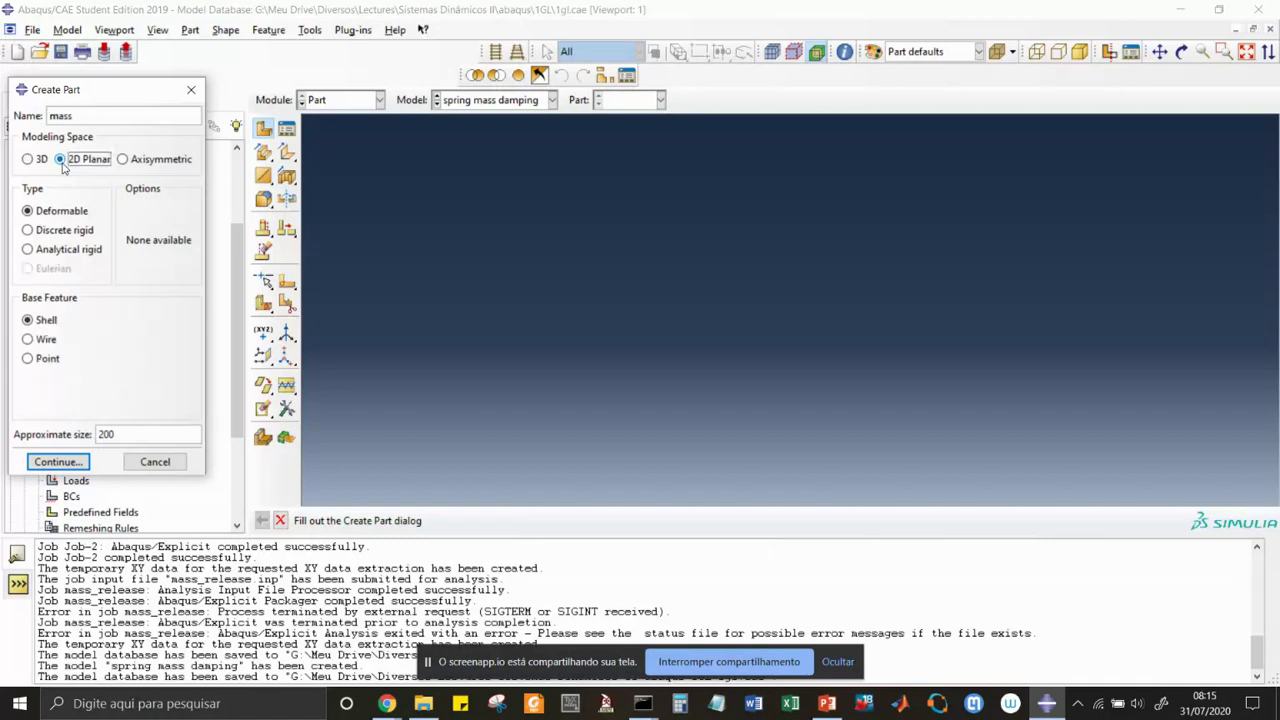
left_click(29, 360)
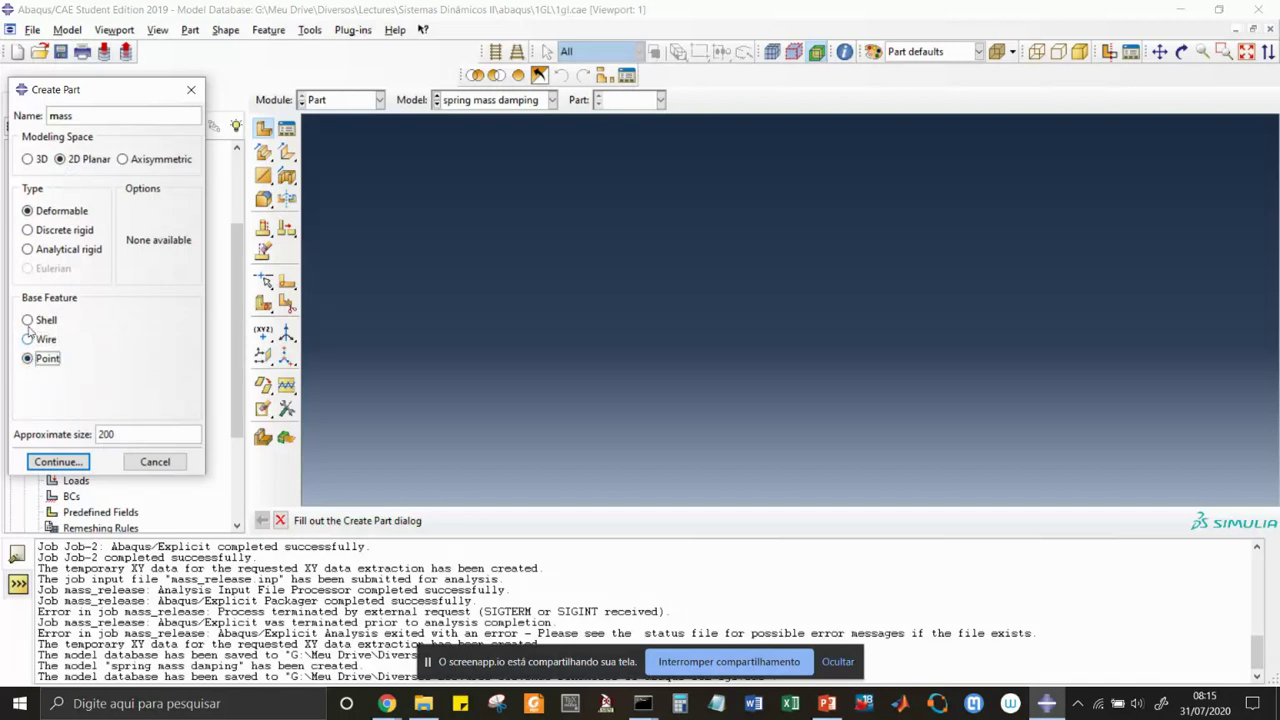
left_click(29, 230)
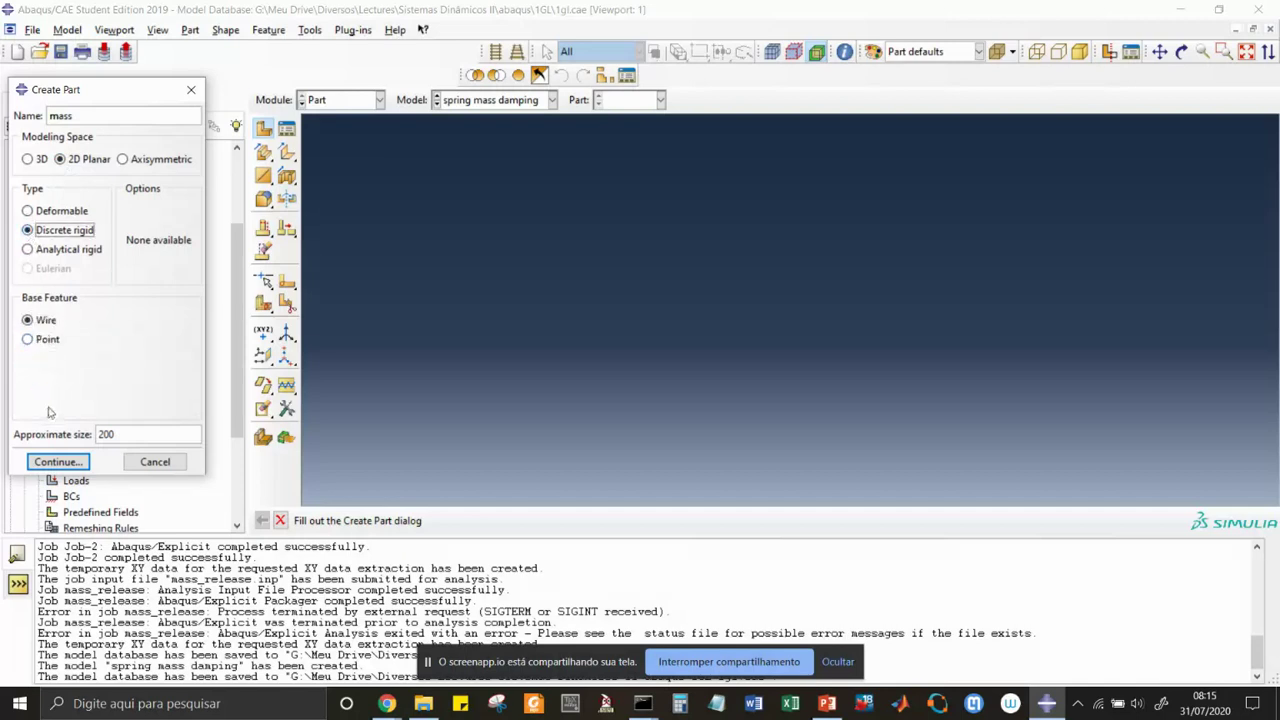
left_click(28, 341)
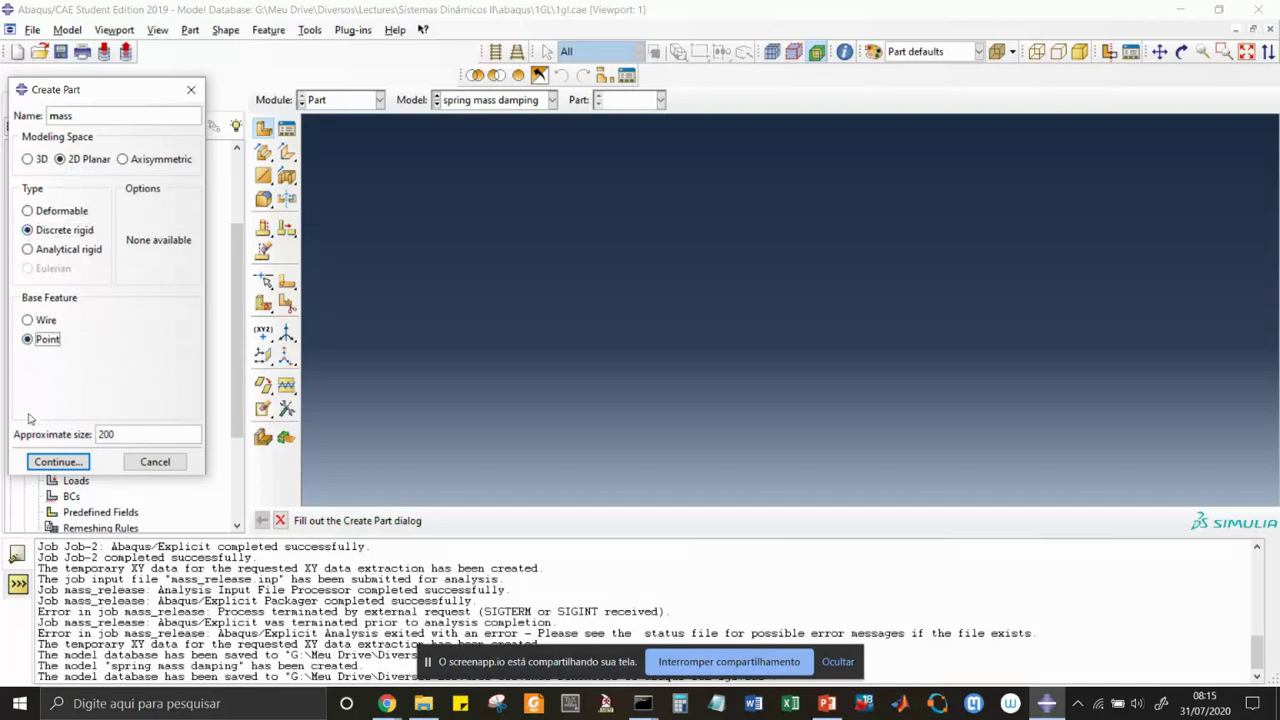
left_click(52, 463)
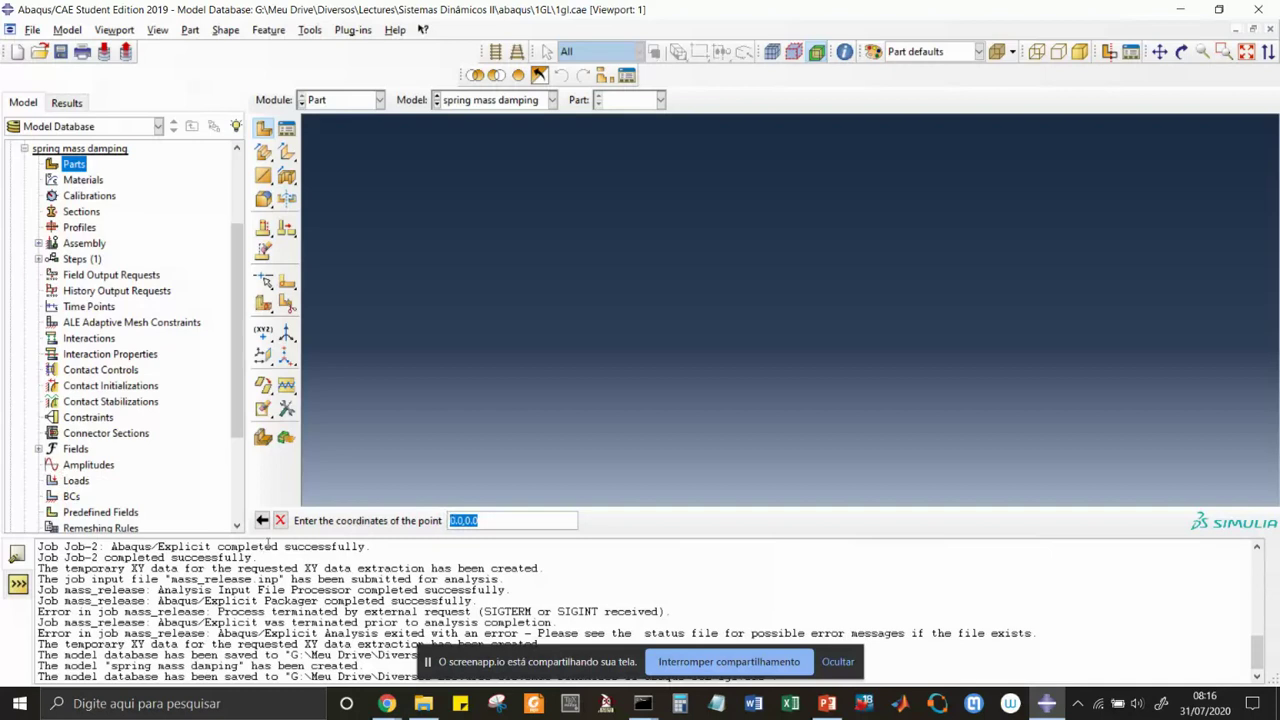
key("Return")
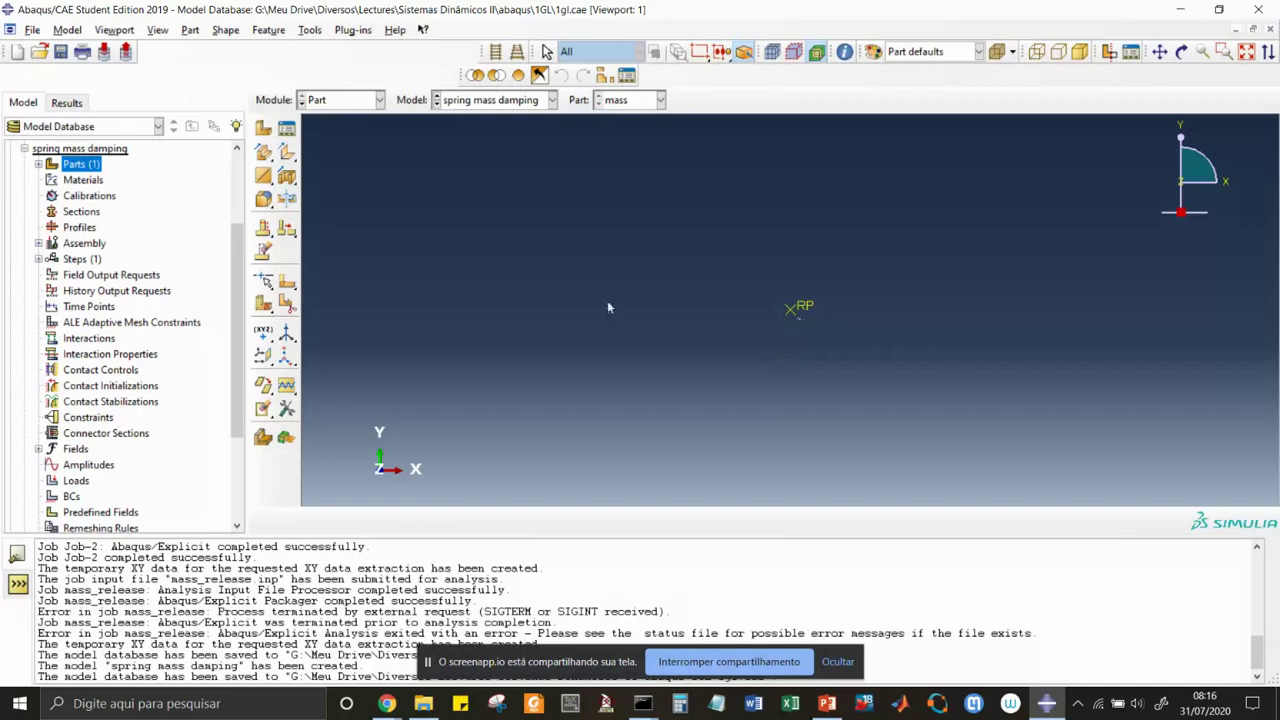
- Assign a point mass/inertia named "inertia of mass" to the mass part's reference point, with an isotropic mass of 1
left_click(38, 164)
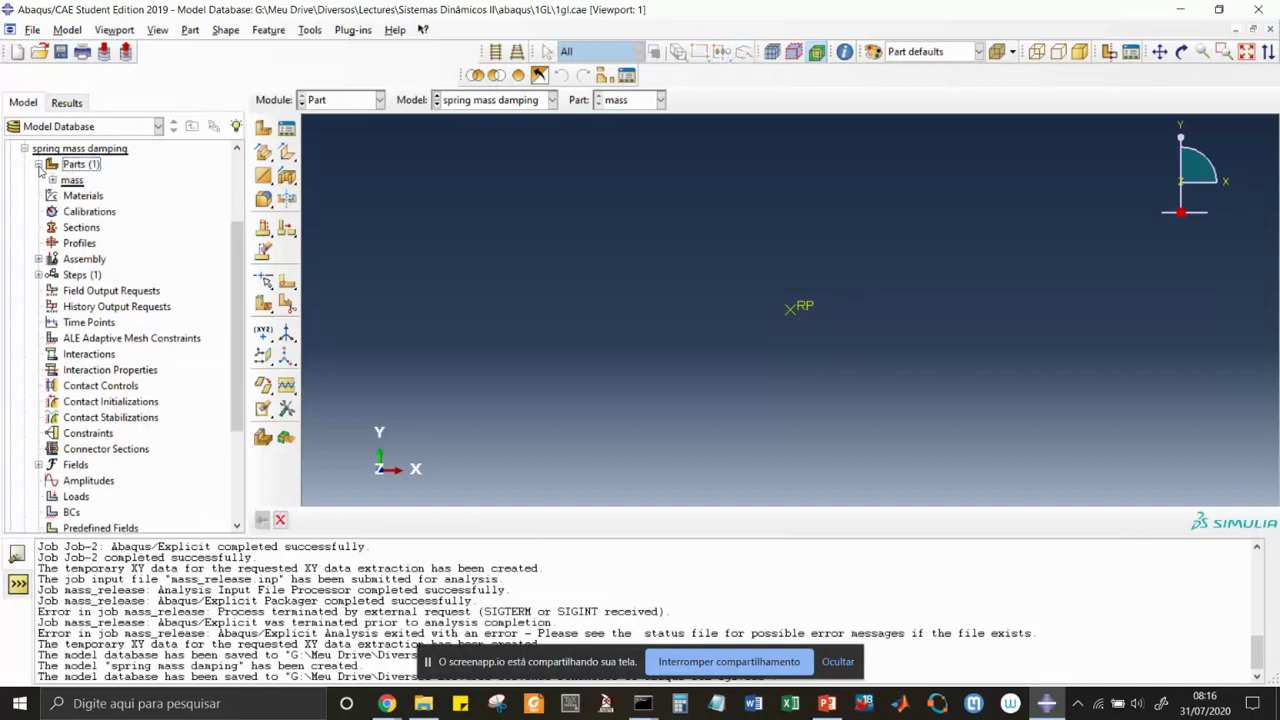
left_click(52, 180)
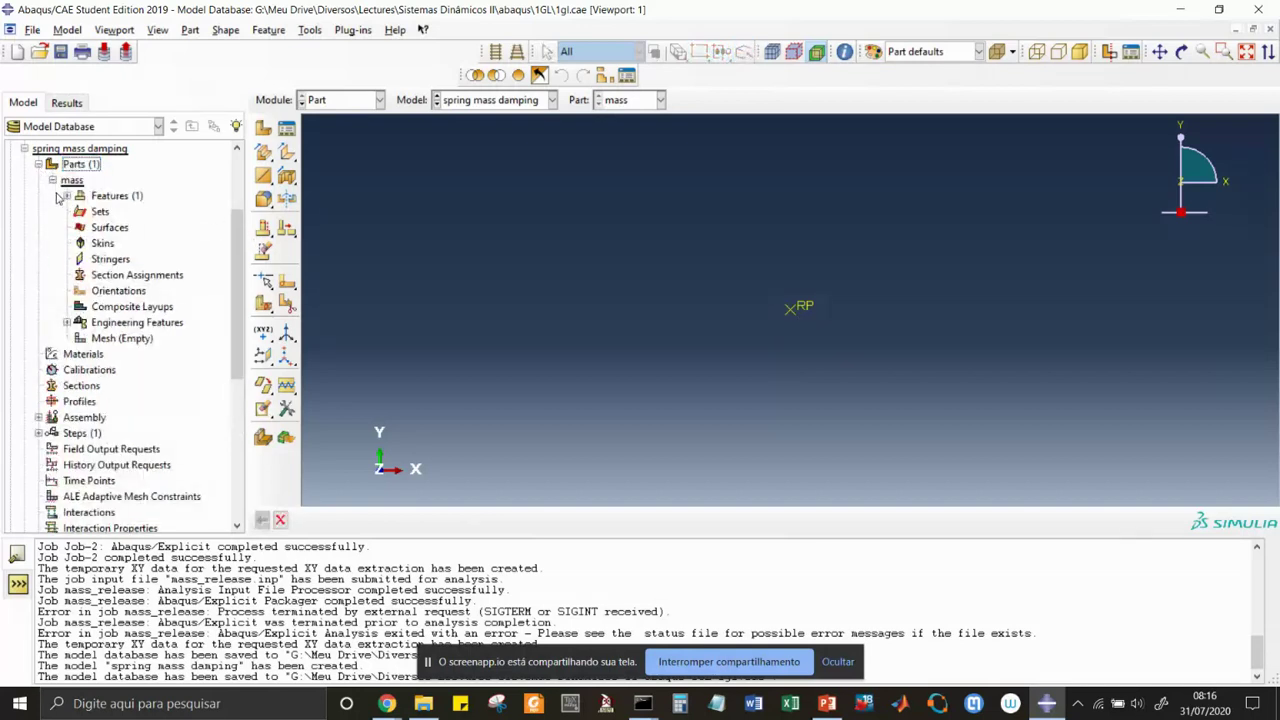
left_click(67, 322)
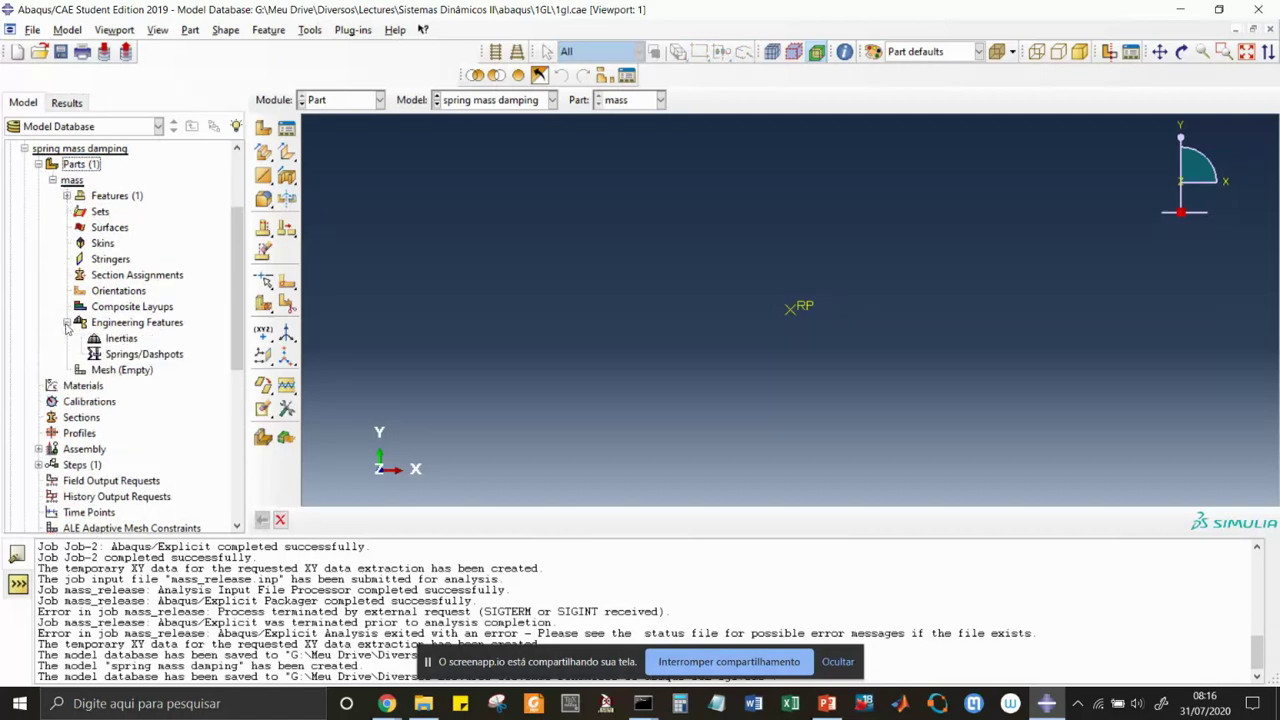
double_click(123, 340)
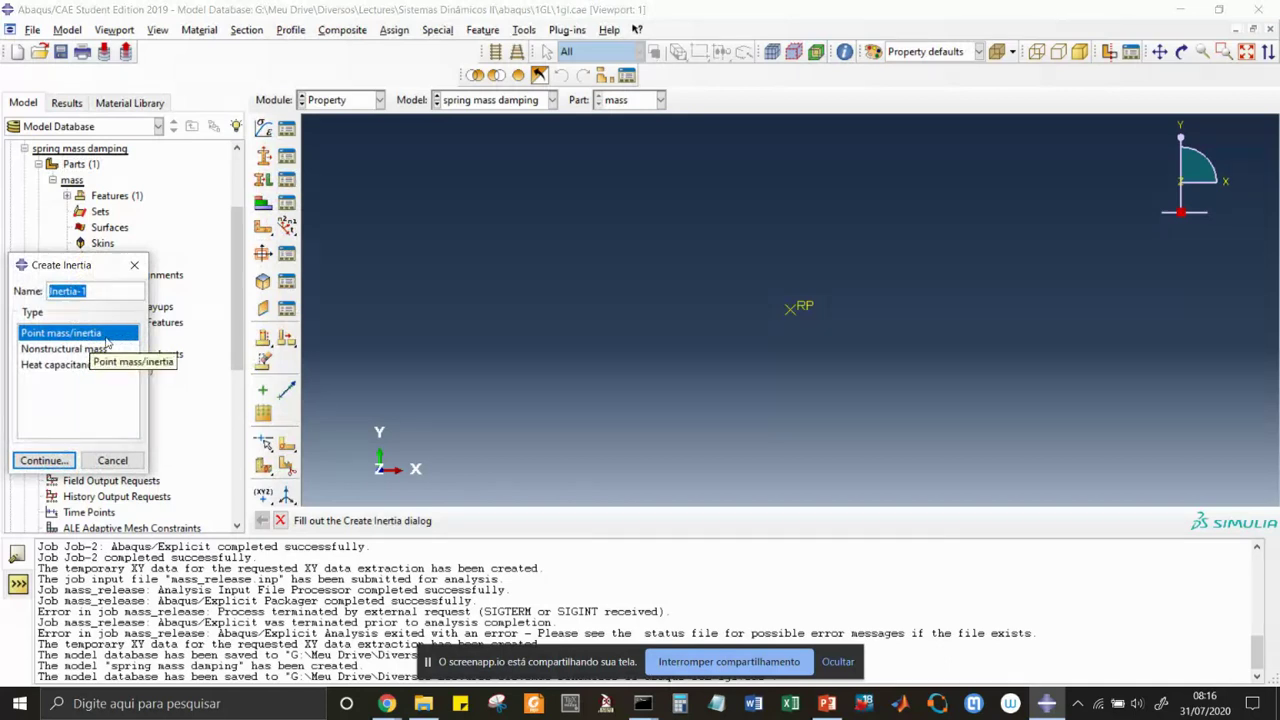
type("inertia of mass")
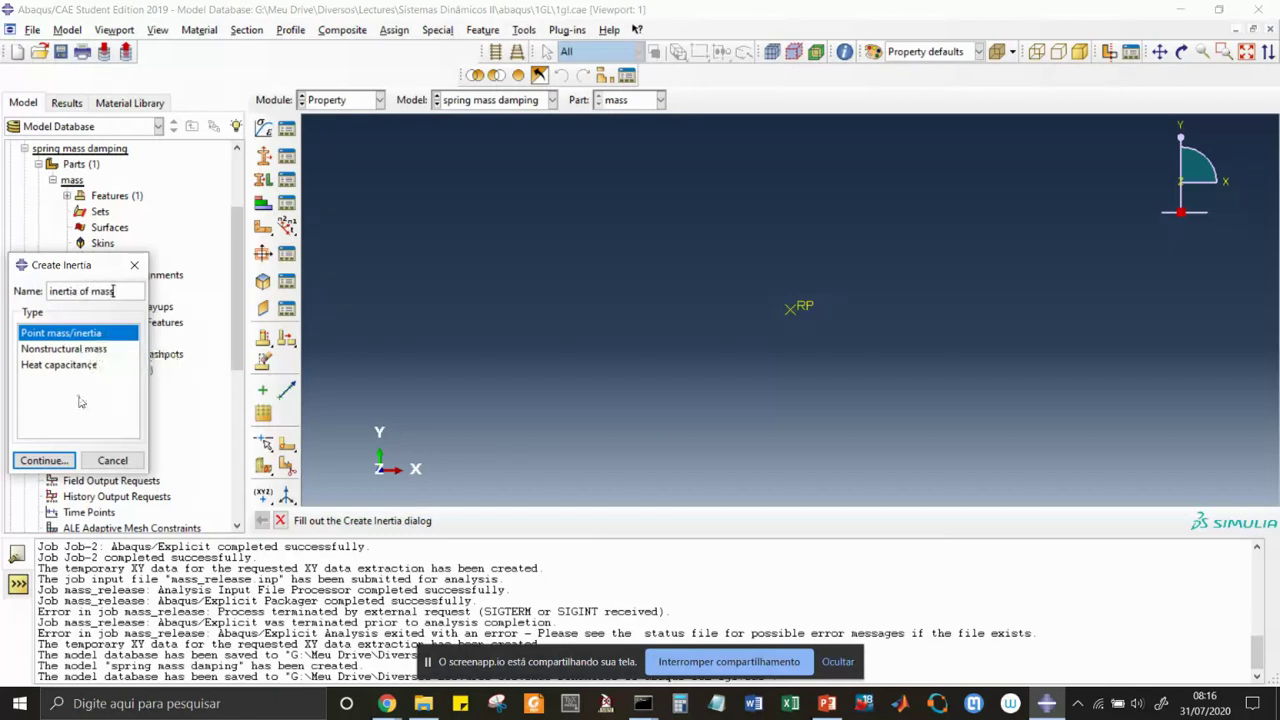
left_click(52, 466)
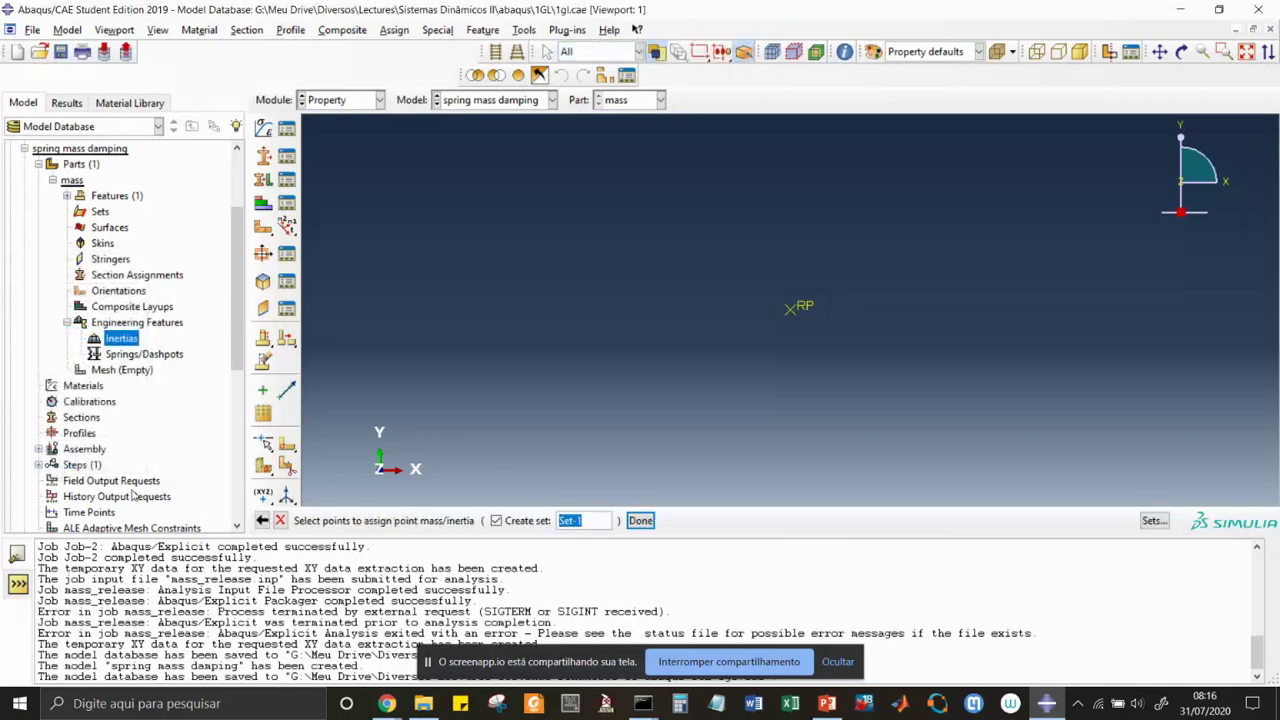
left_click(790, 309)
left_click(640, 521)
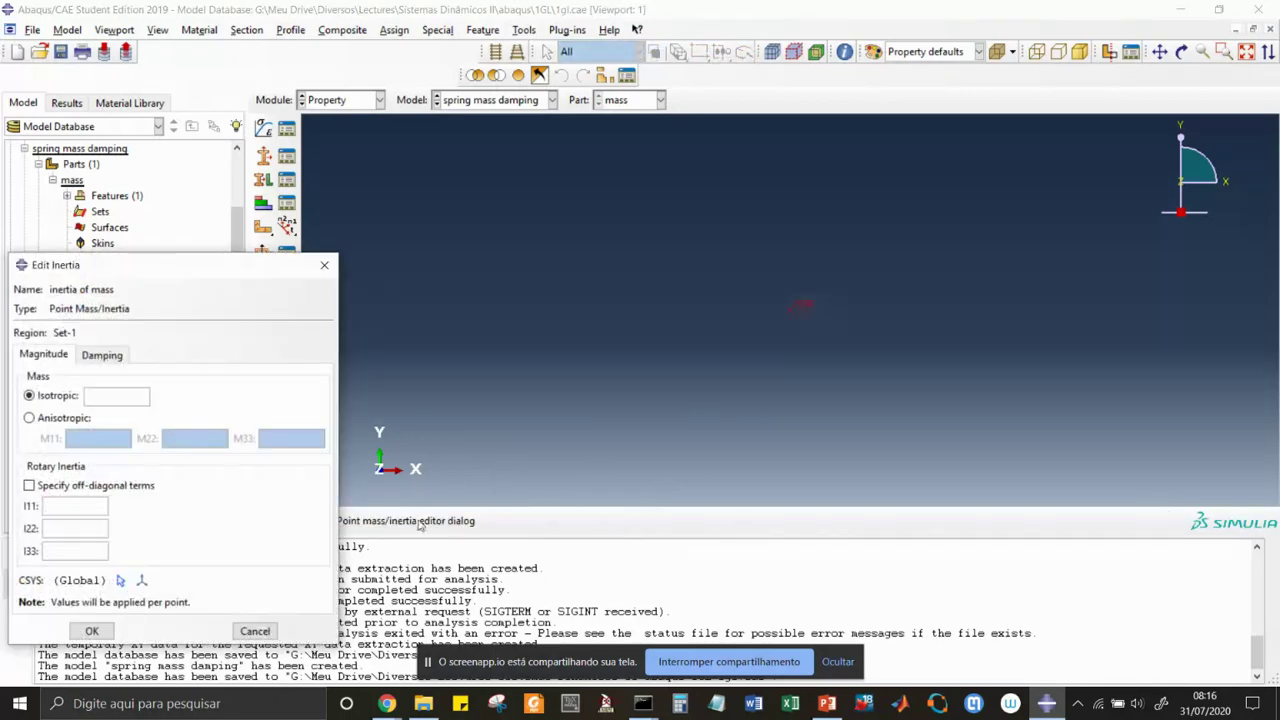
type("1")
left_click(80, 630)
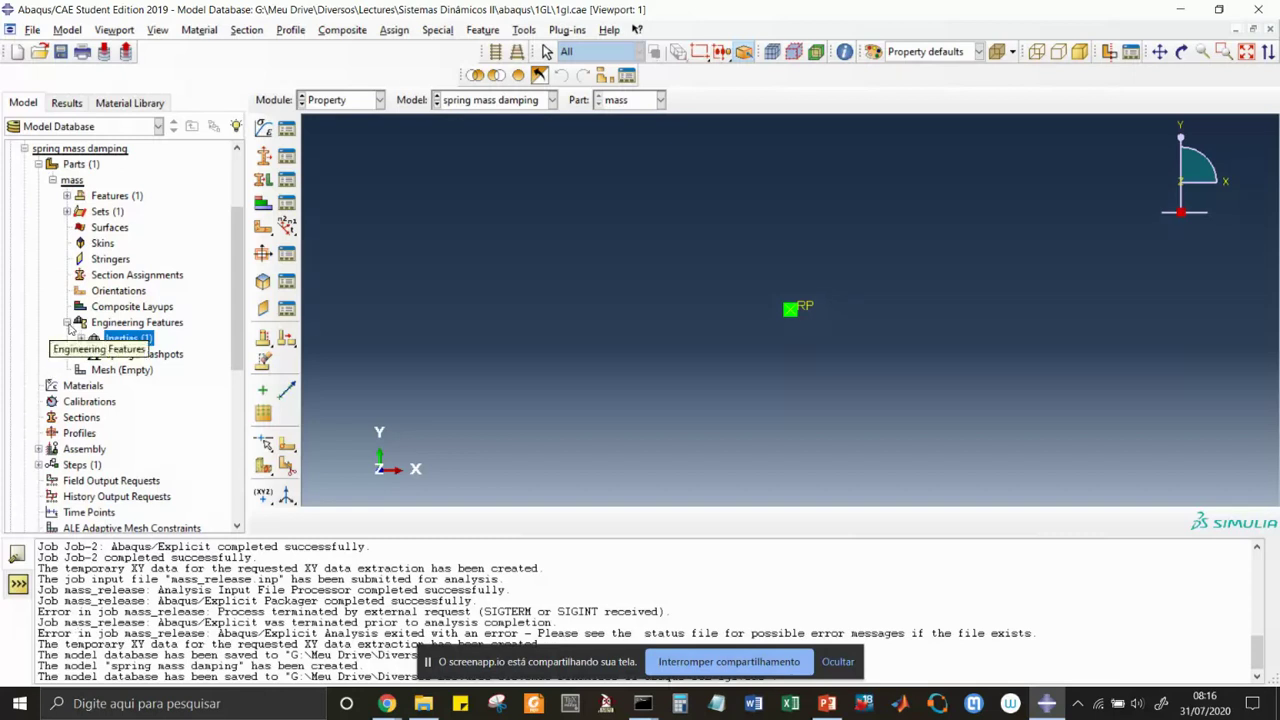
- Add a dependent instance of the mass part to the spring mass damping assembly
left_click(52, 180)
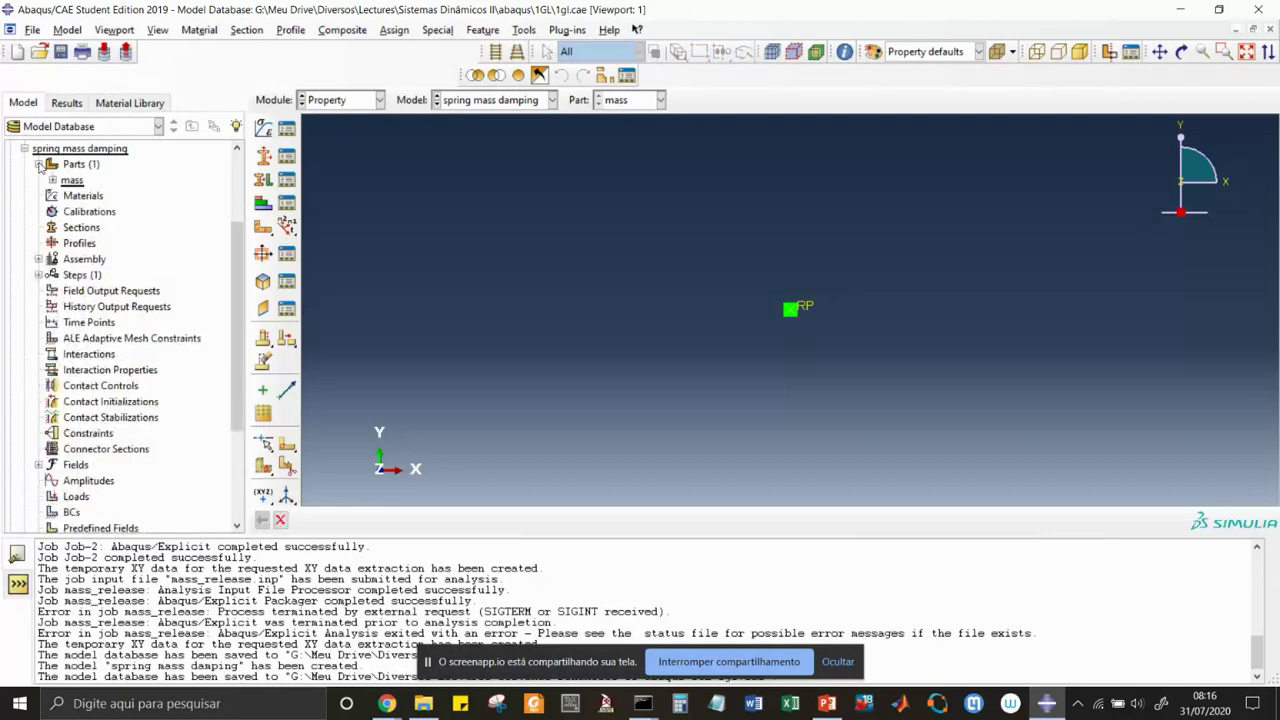
left_click(38, 165)
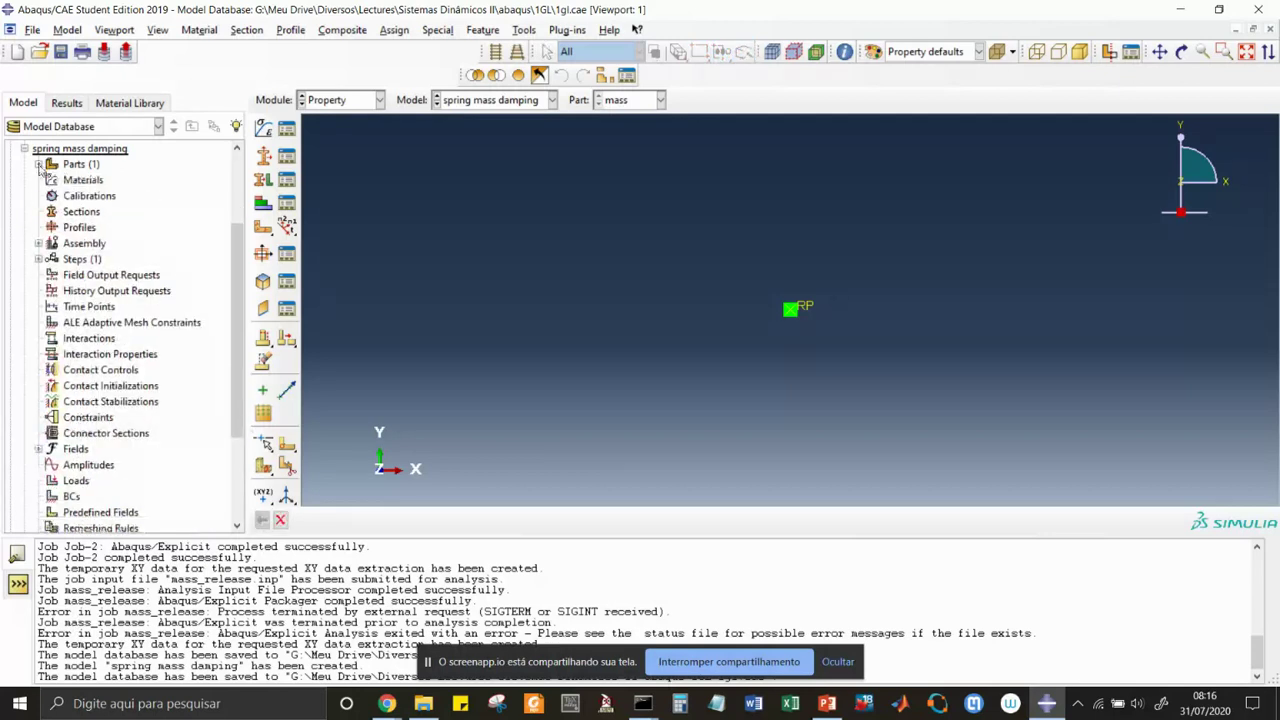
left_click(38, 243)
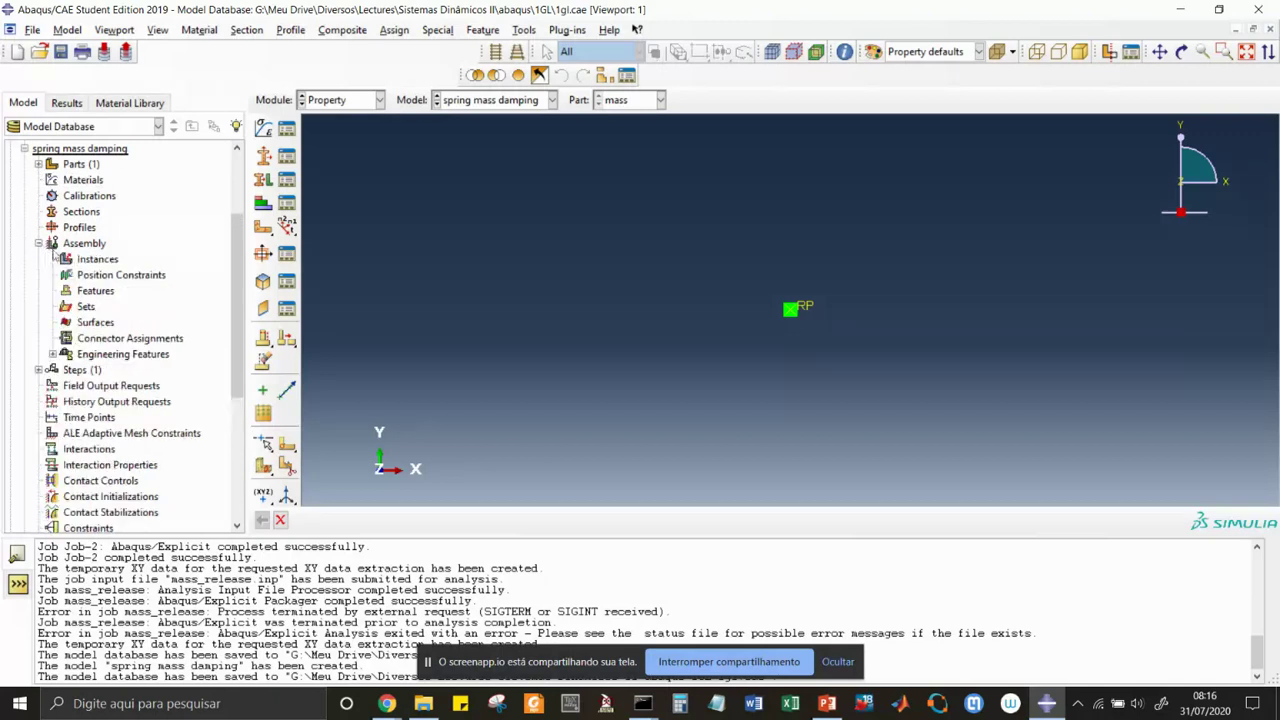
double_click(92, 260)
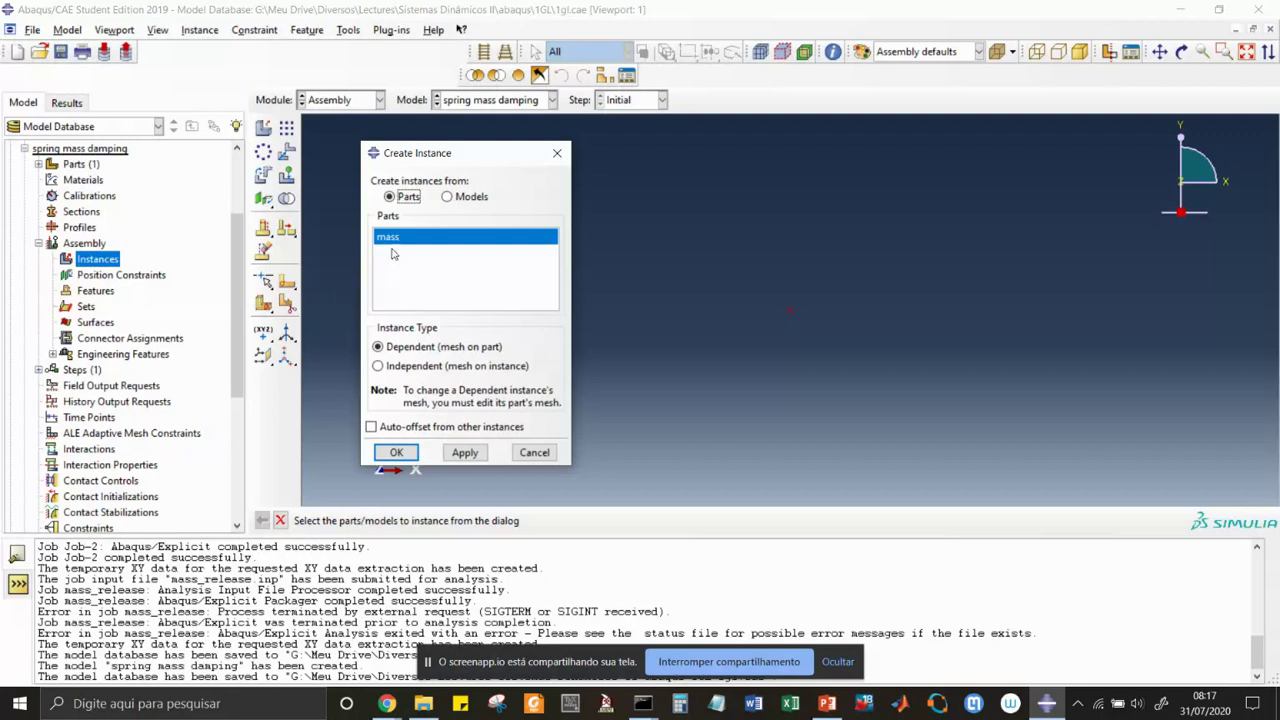
left_click(399, 452)
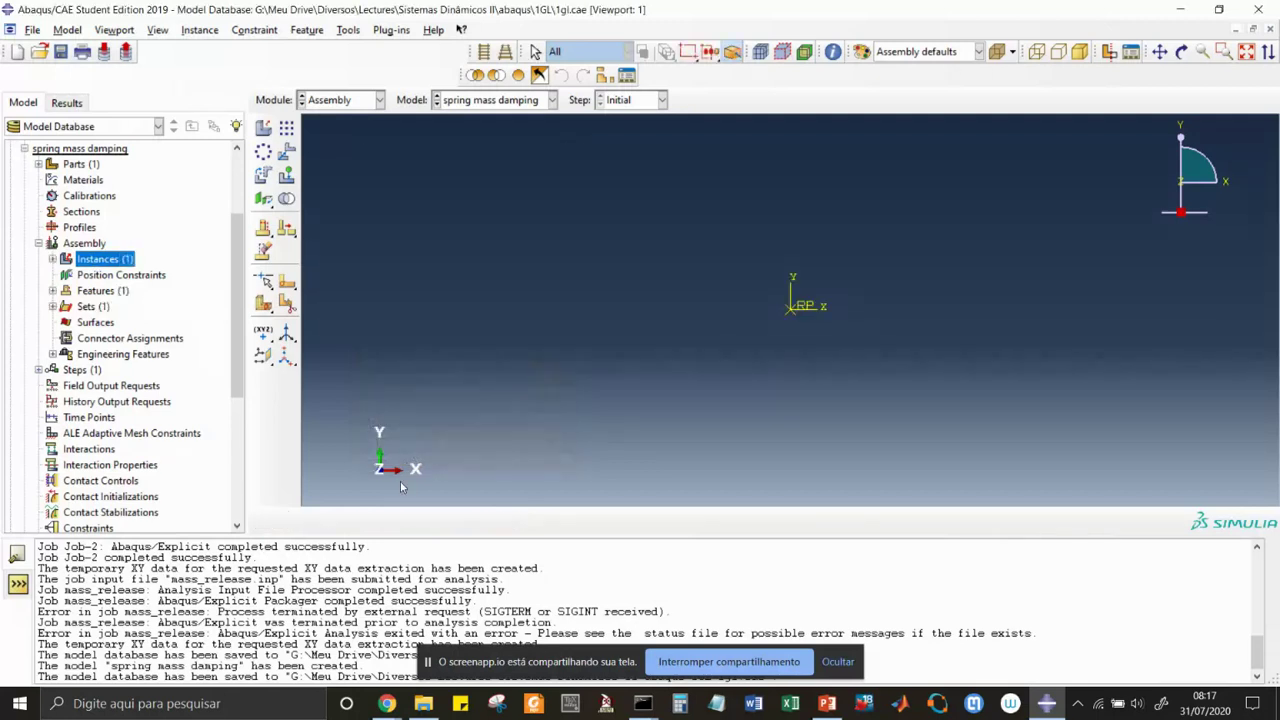
- Create an assembly reference point at coordinates 0,100e-3 and fit the view to the model
left_click(352, 31)
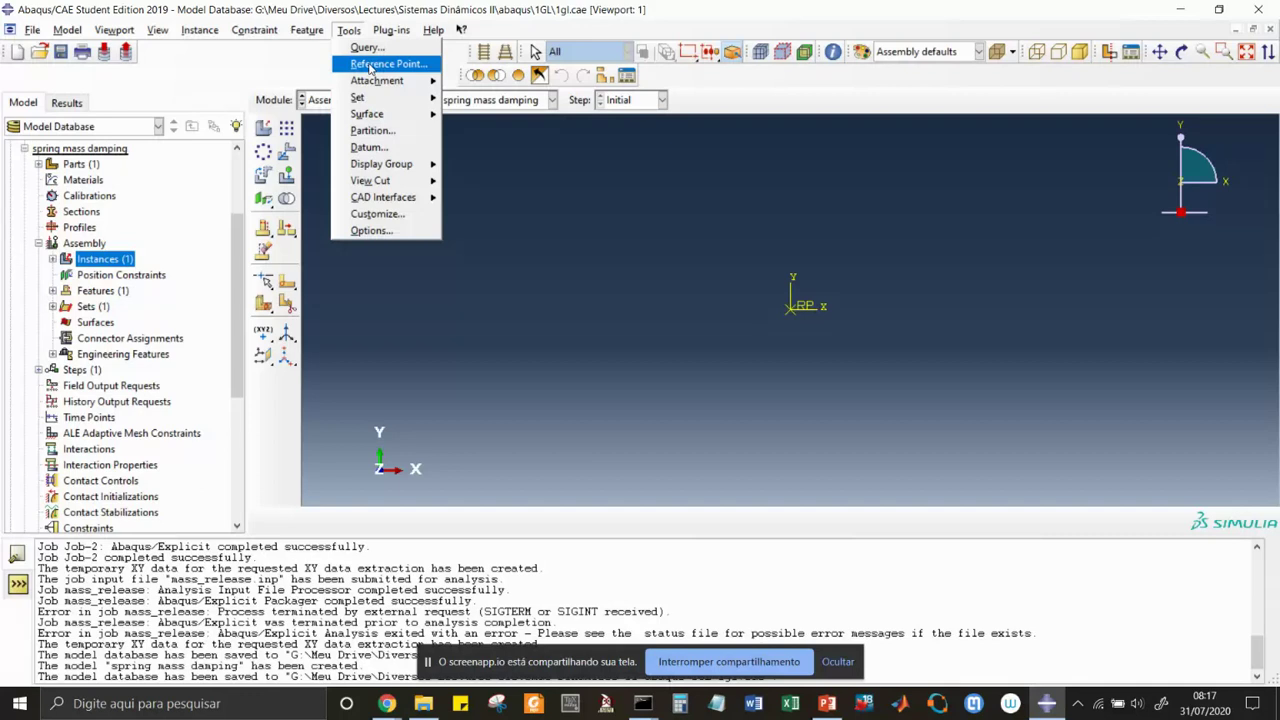
left_click(371, 66)
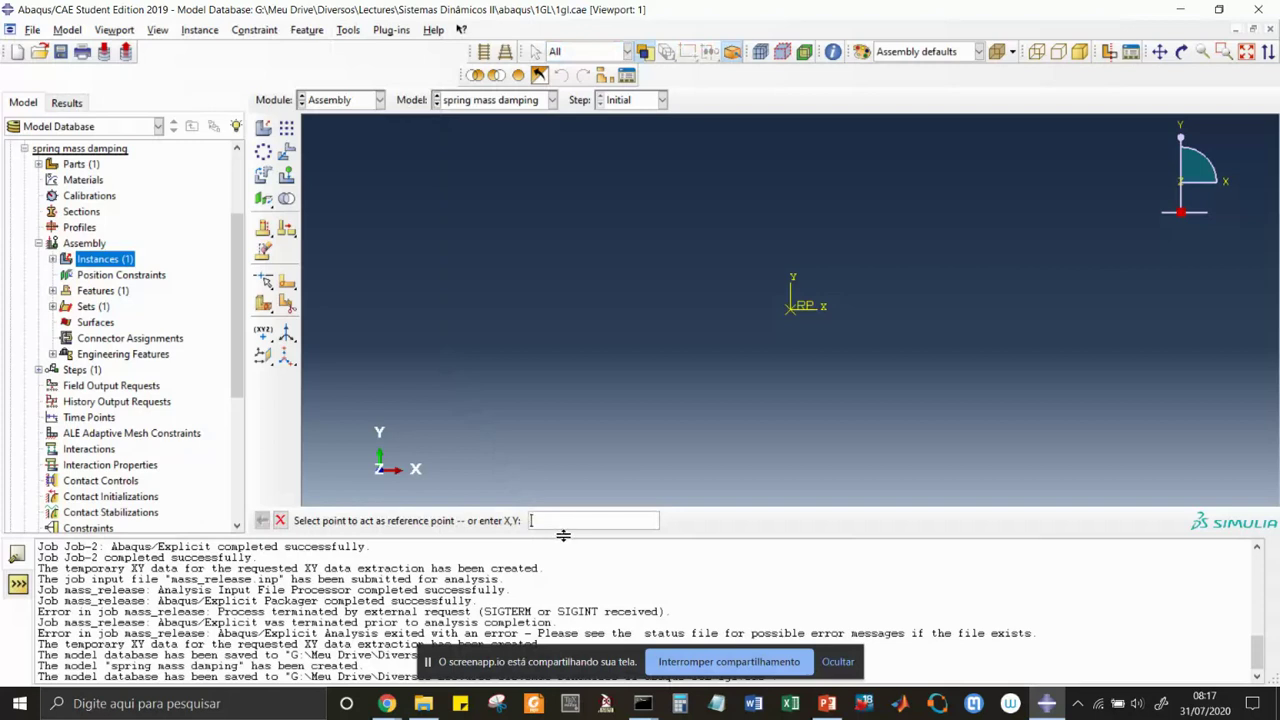
type("0,100e-3")
key("Return")
left_click(1248, 53)
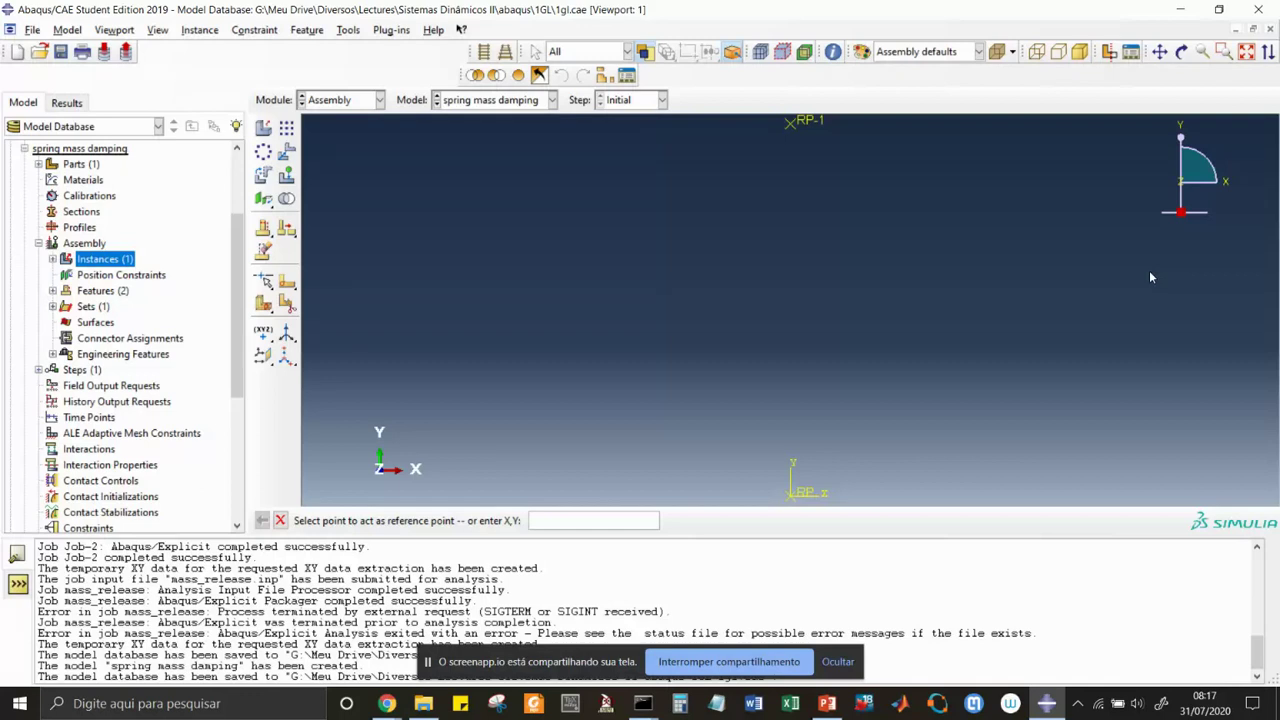
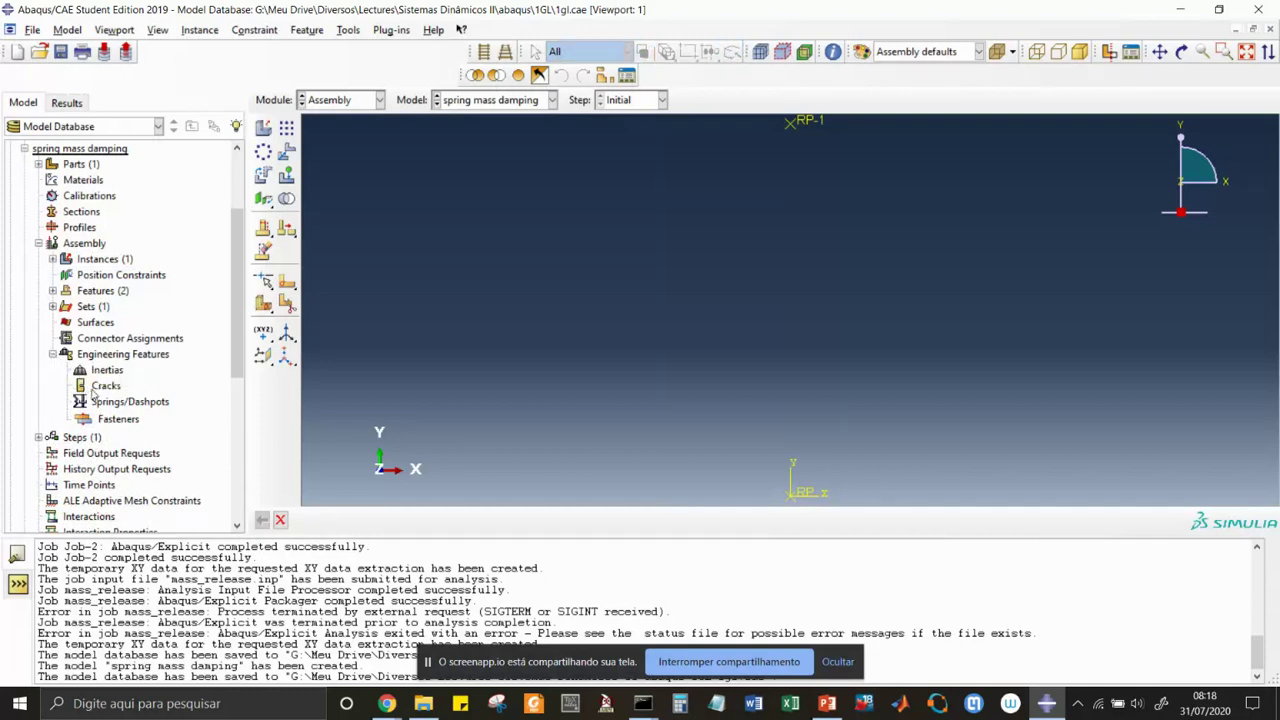
- Create a two-point spring/dashpot named "spring" connecting the mass reference point to the assembly reference point RP-1
left_click(115, 404)
double_click(115, 408)
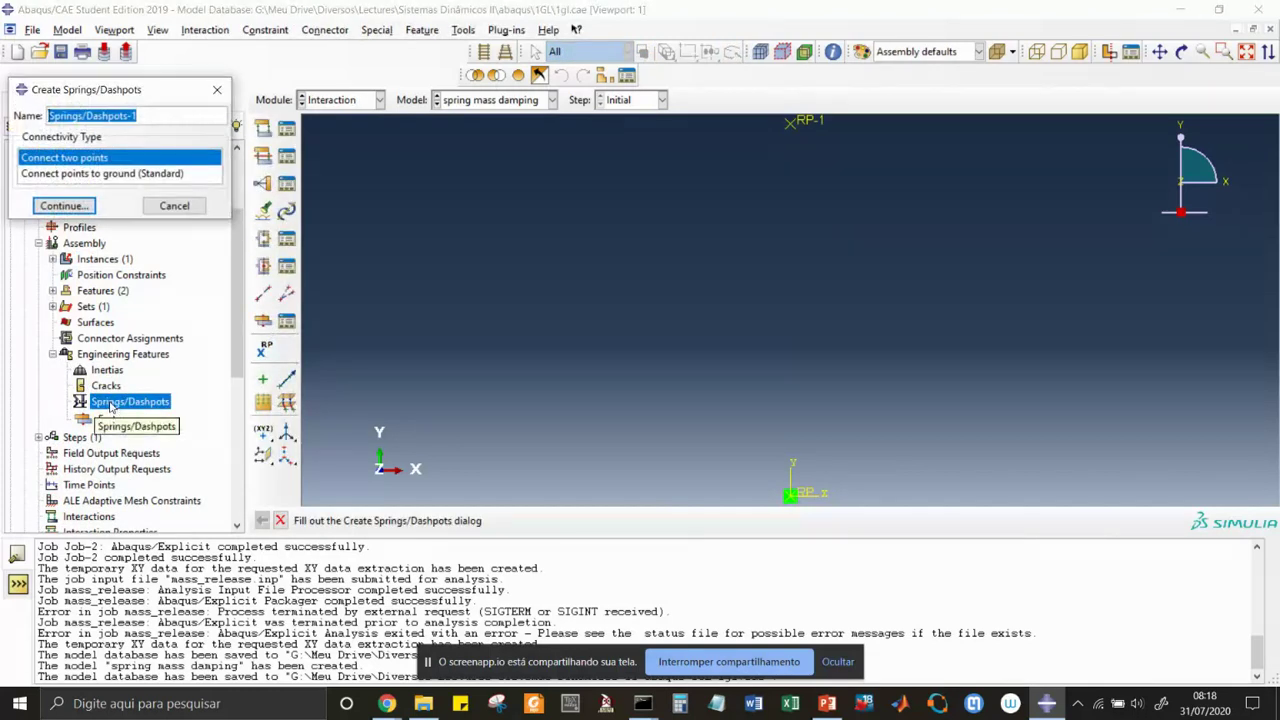
type("spring")
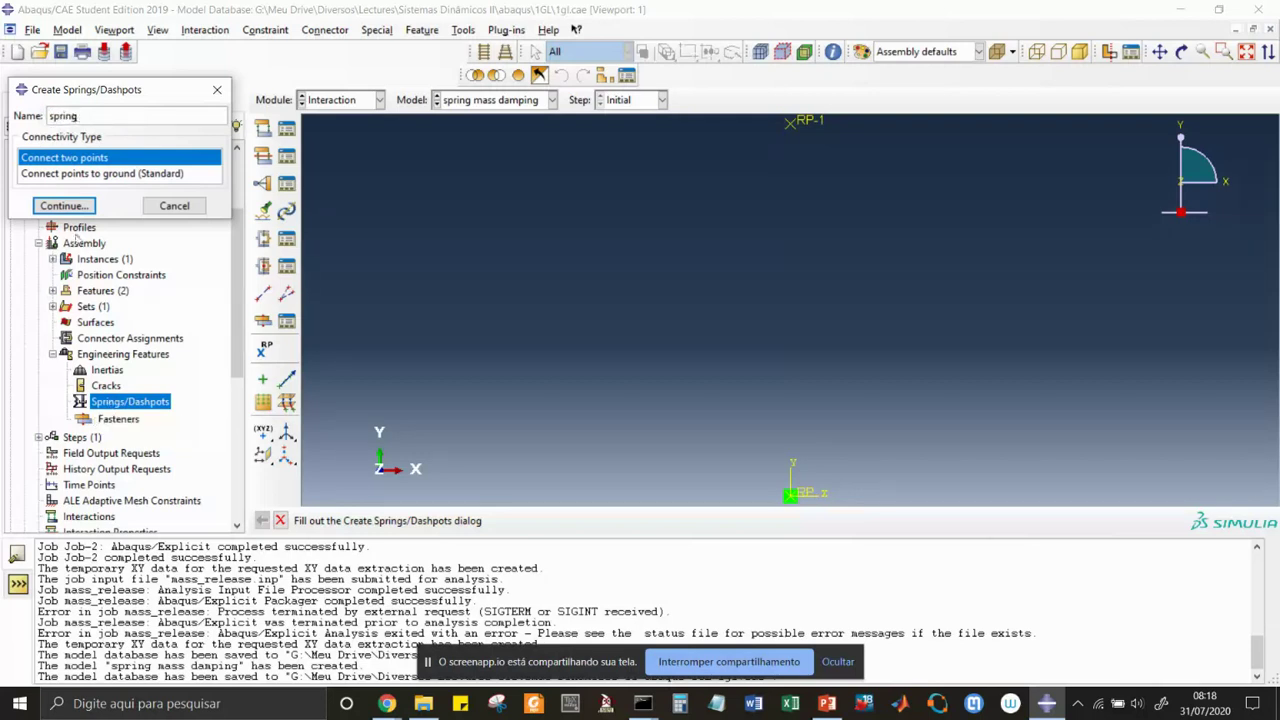
left_click(79, 210)
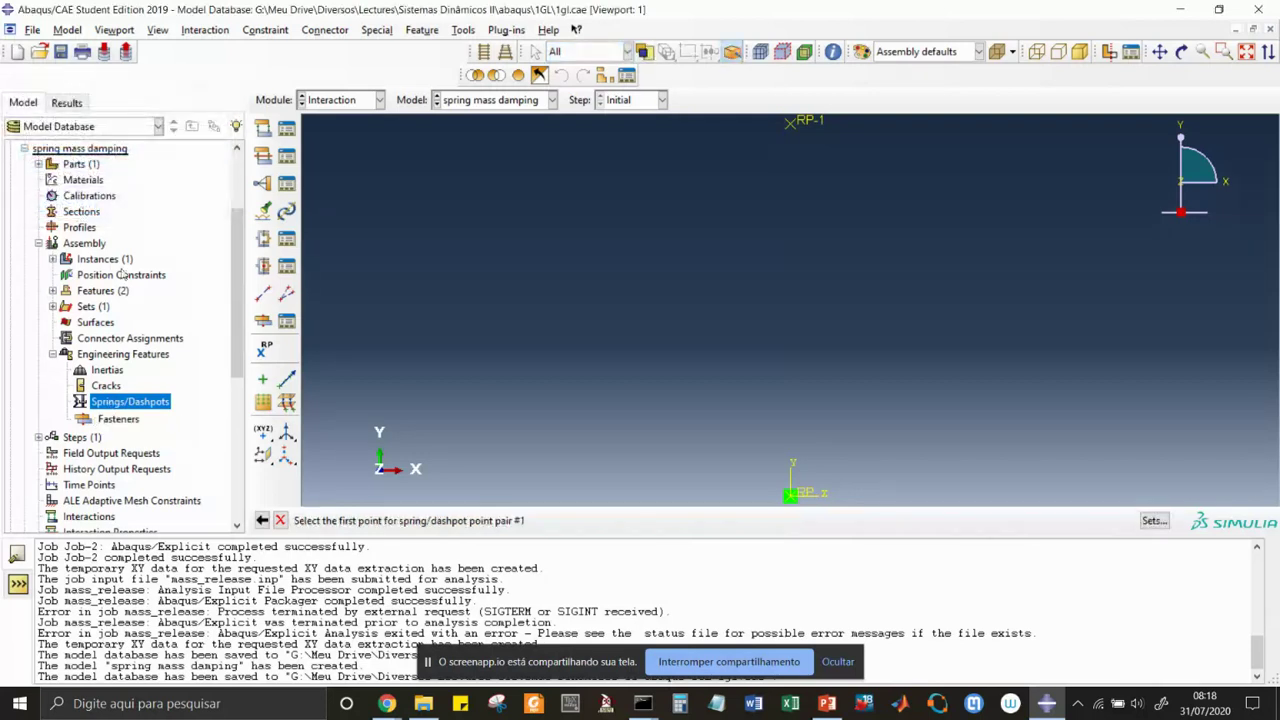
left_click(790, 496)
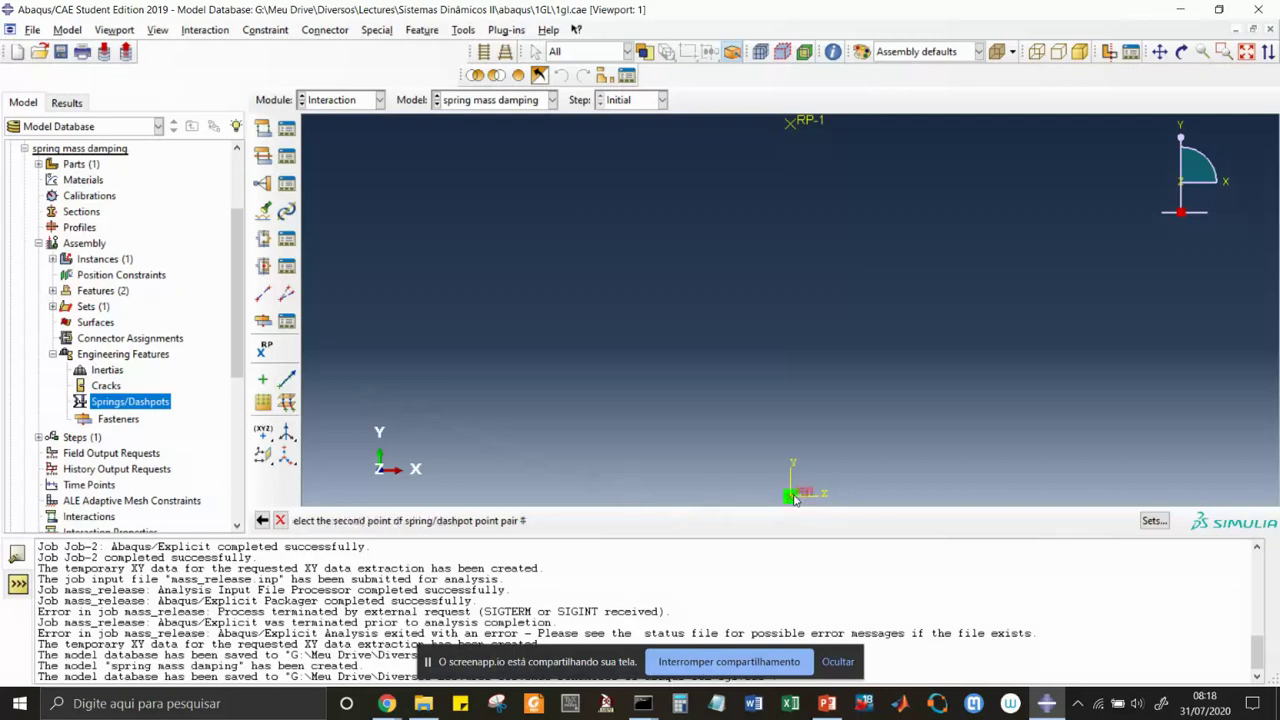
left_click(792, 128)
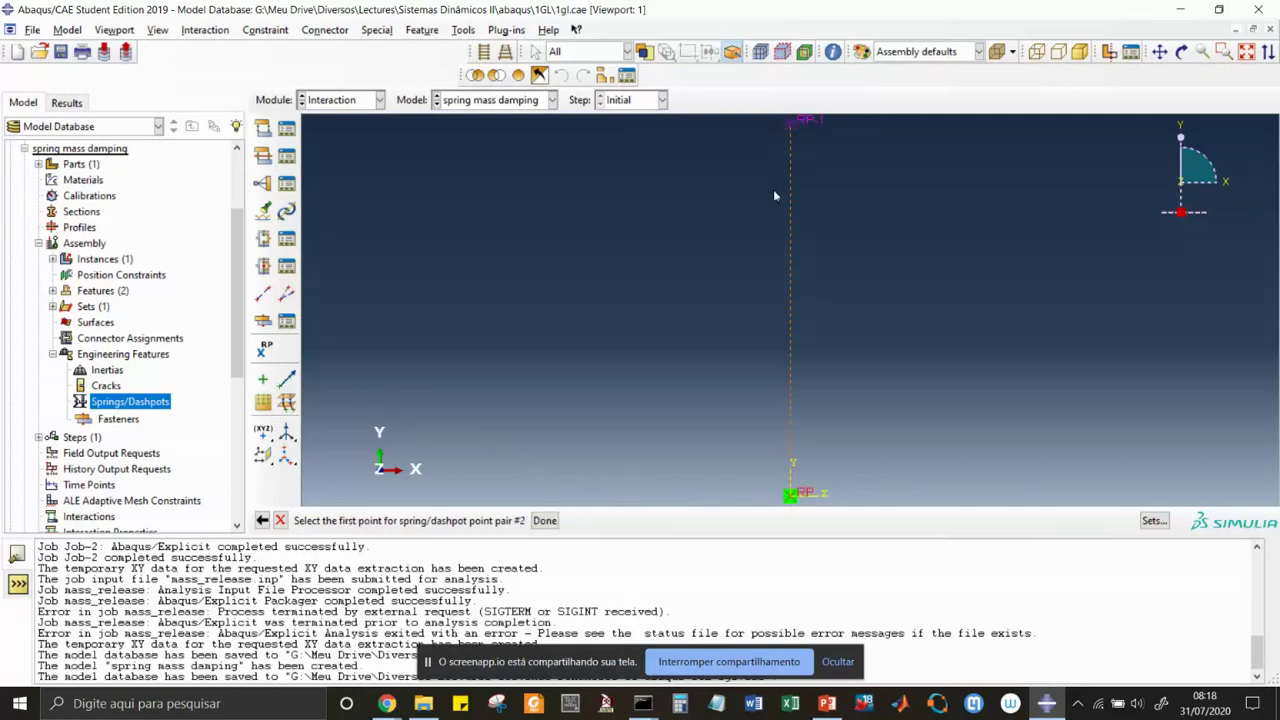
left_click(545, 521)
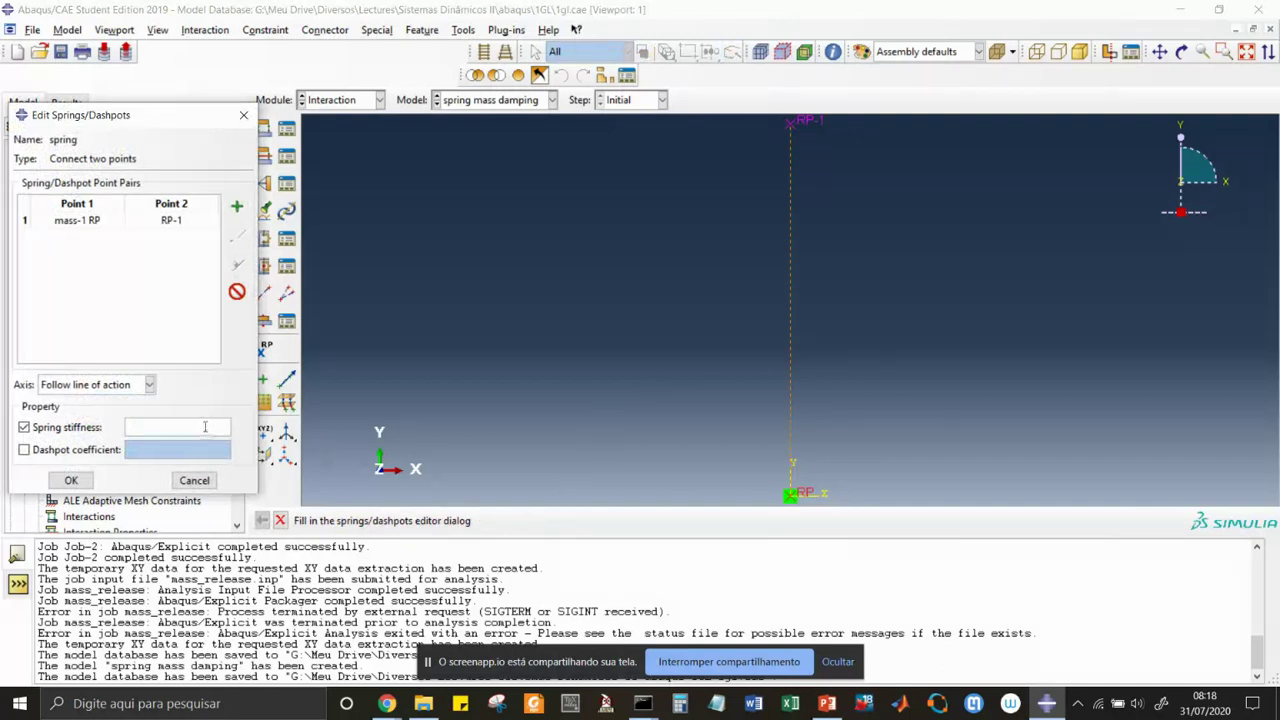
- Set the spring stiffness to 39.9 and enable the dashpot with a coefficient of 1
type("38")
type(".9")
left_click(24, 450)
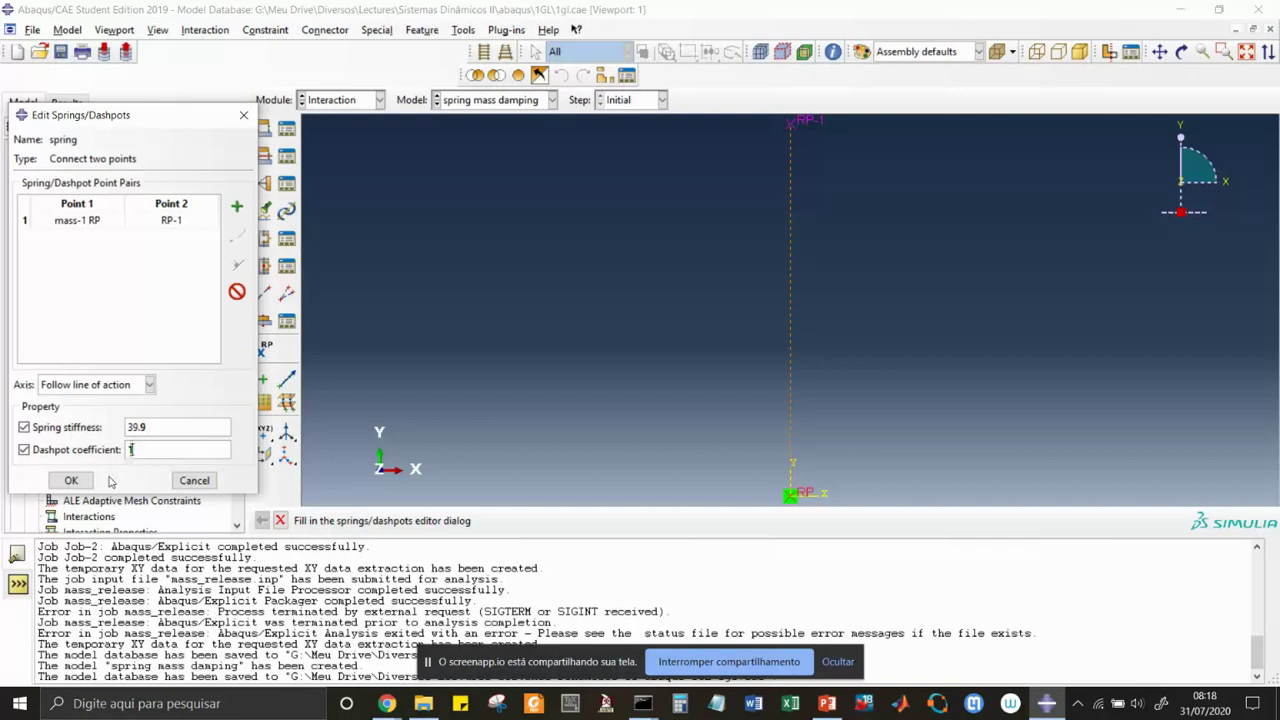
left_click(73, 481)
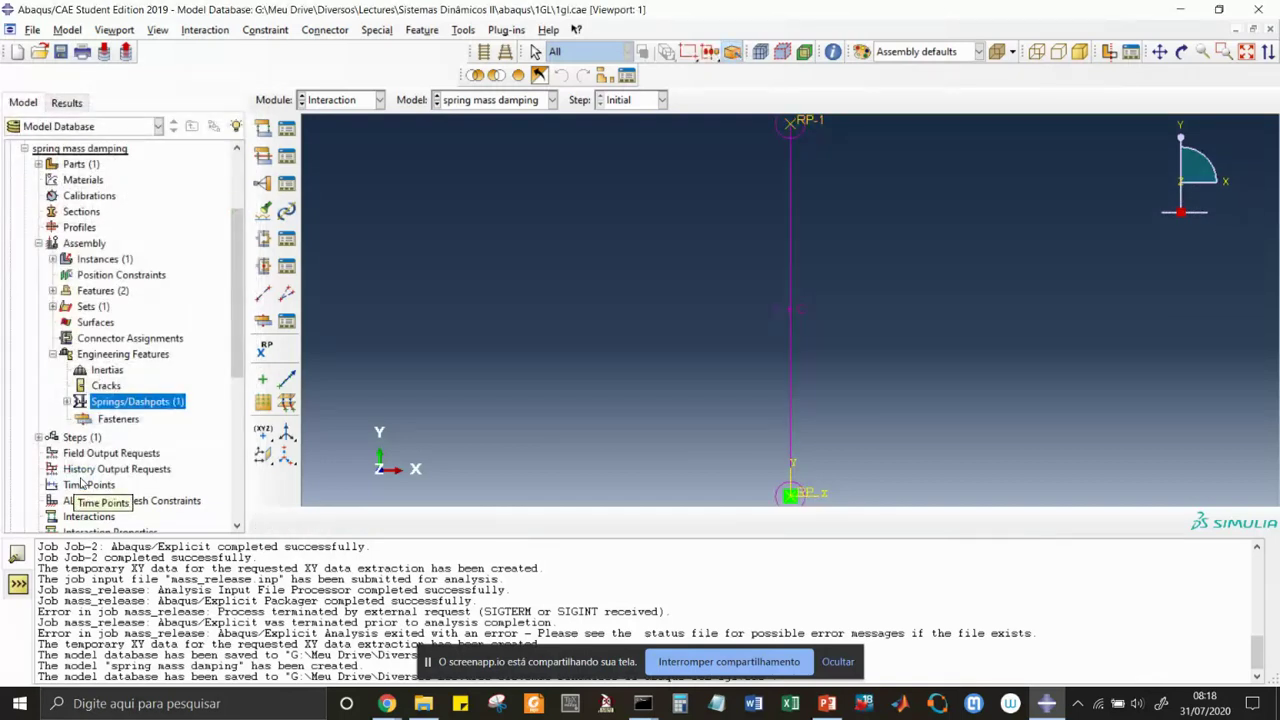
- Create a Dynamic, Explicit analysis step named "displace" after the Initial step
left_click(380, 101)
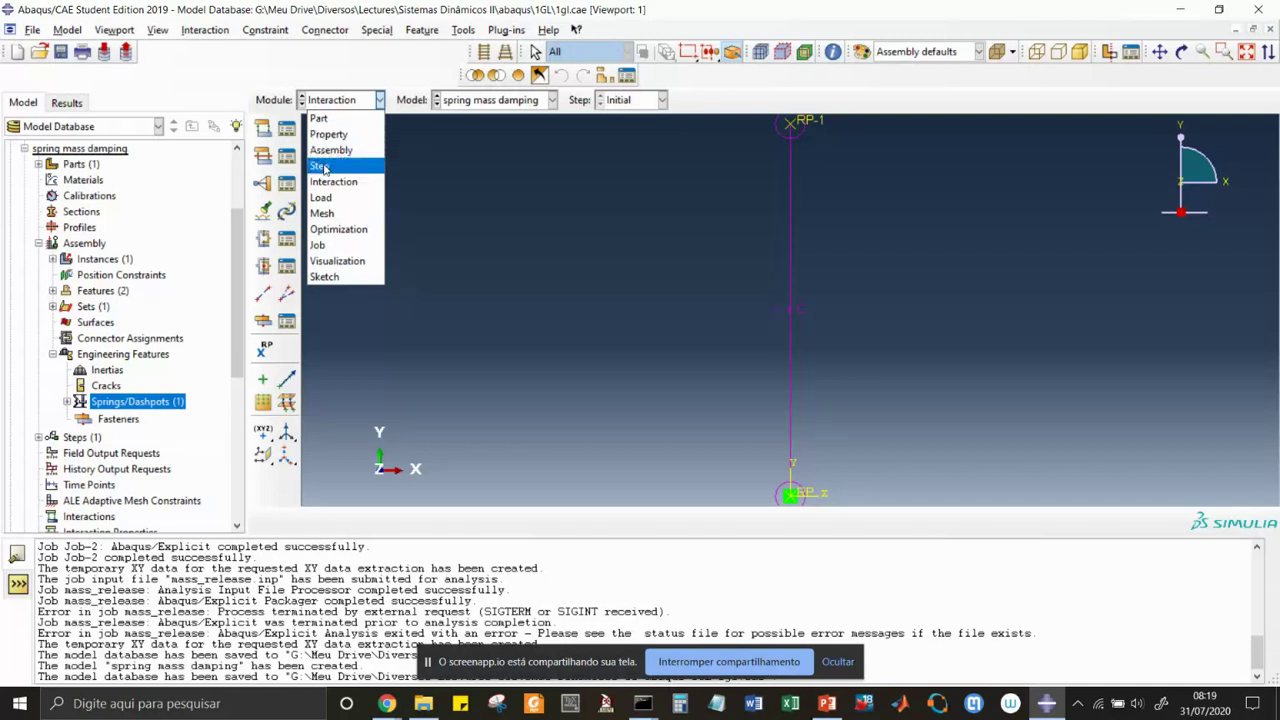
left_click(322, 166)
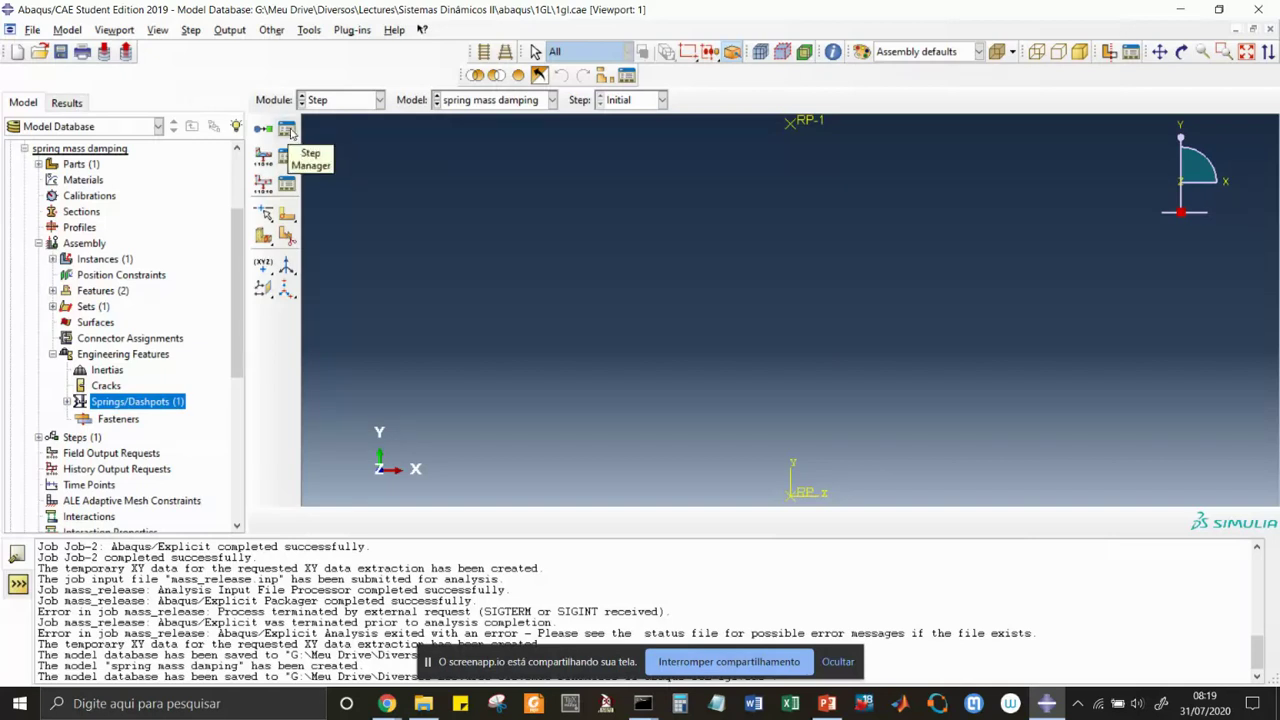
left_click(288, 131)
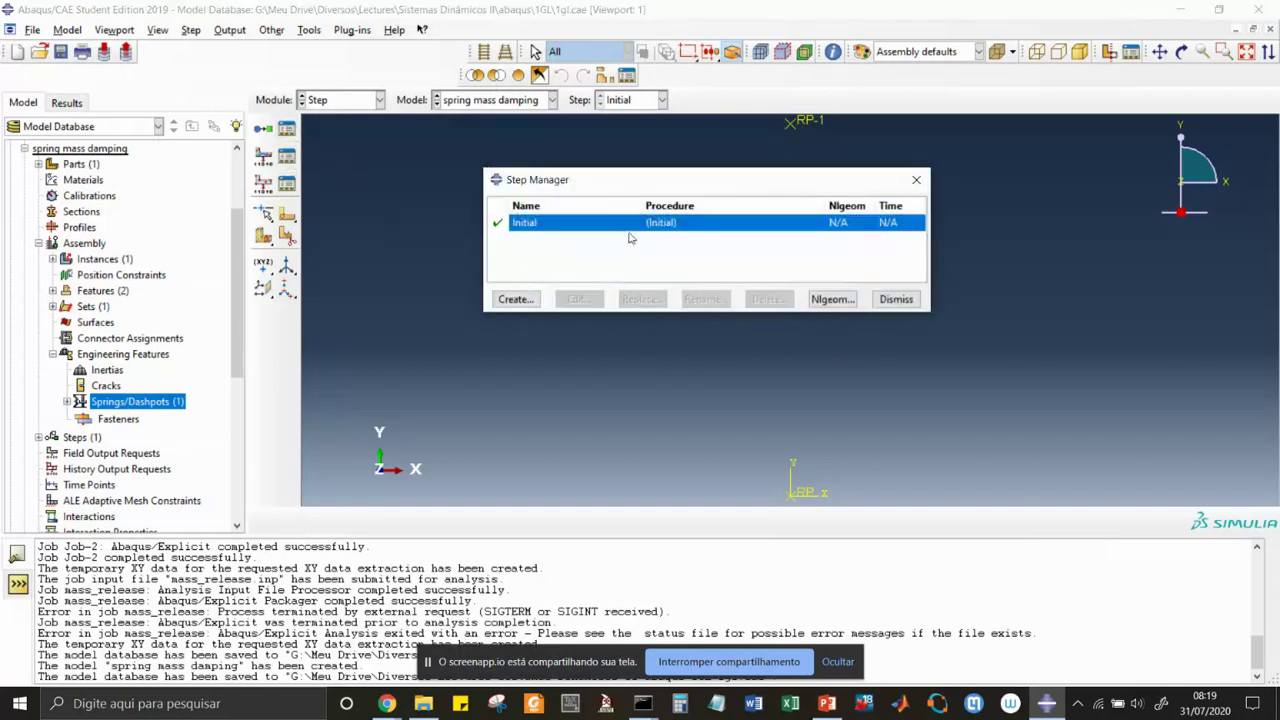
left_click(515, 300)
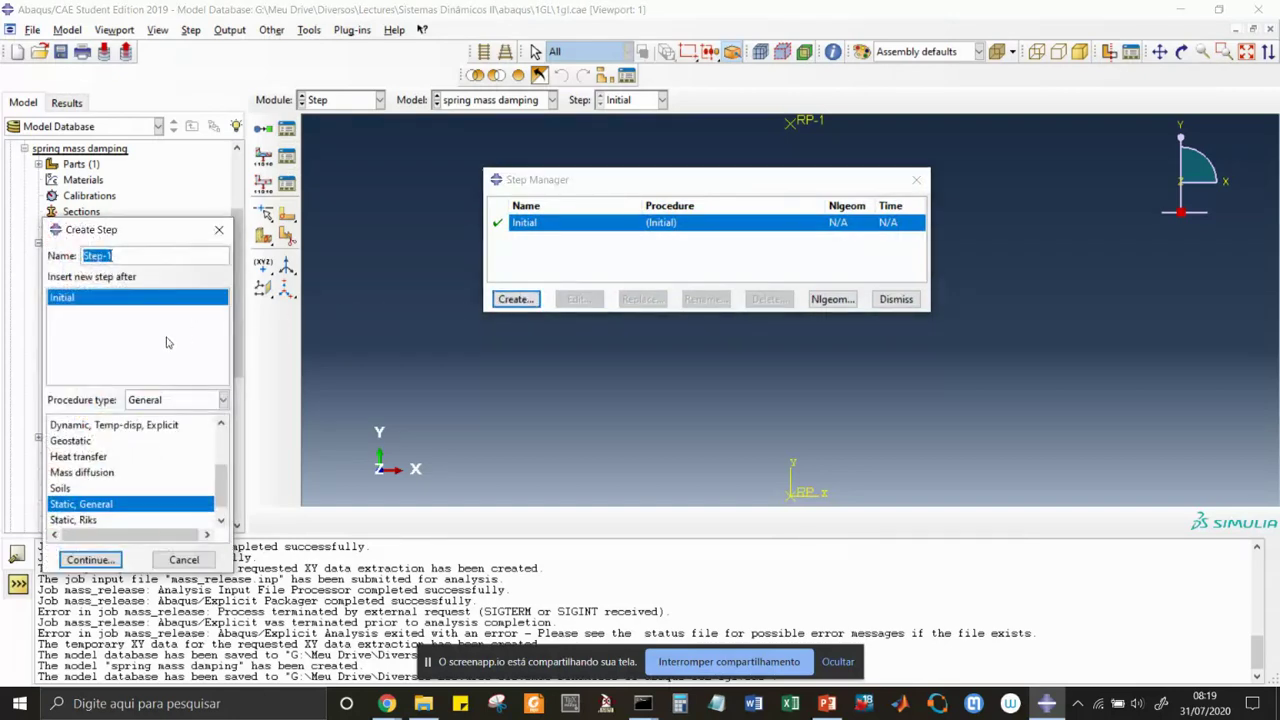
type("displace")
scroll(222, 481, "up", 1)
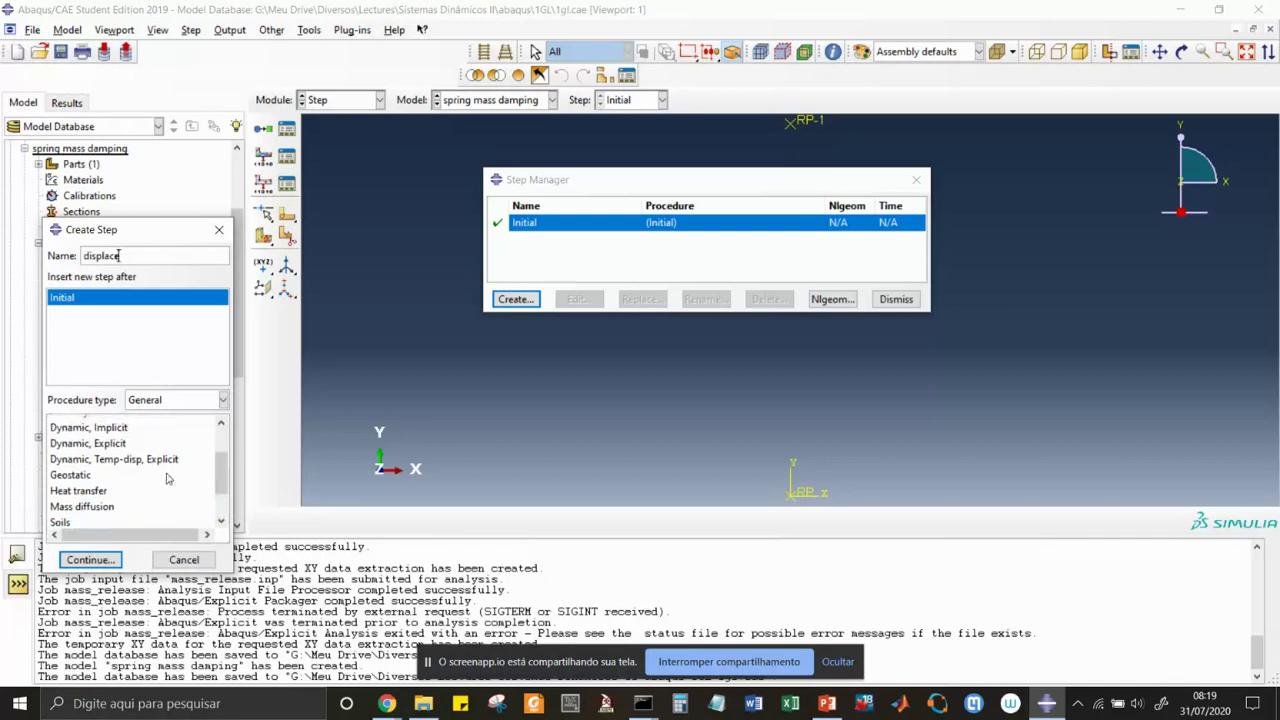
left_click(119, 445)
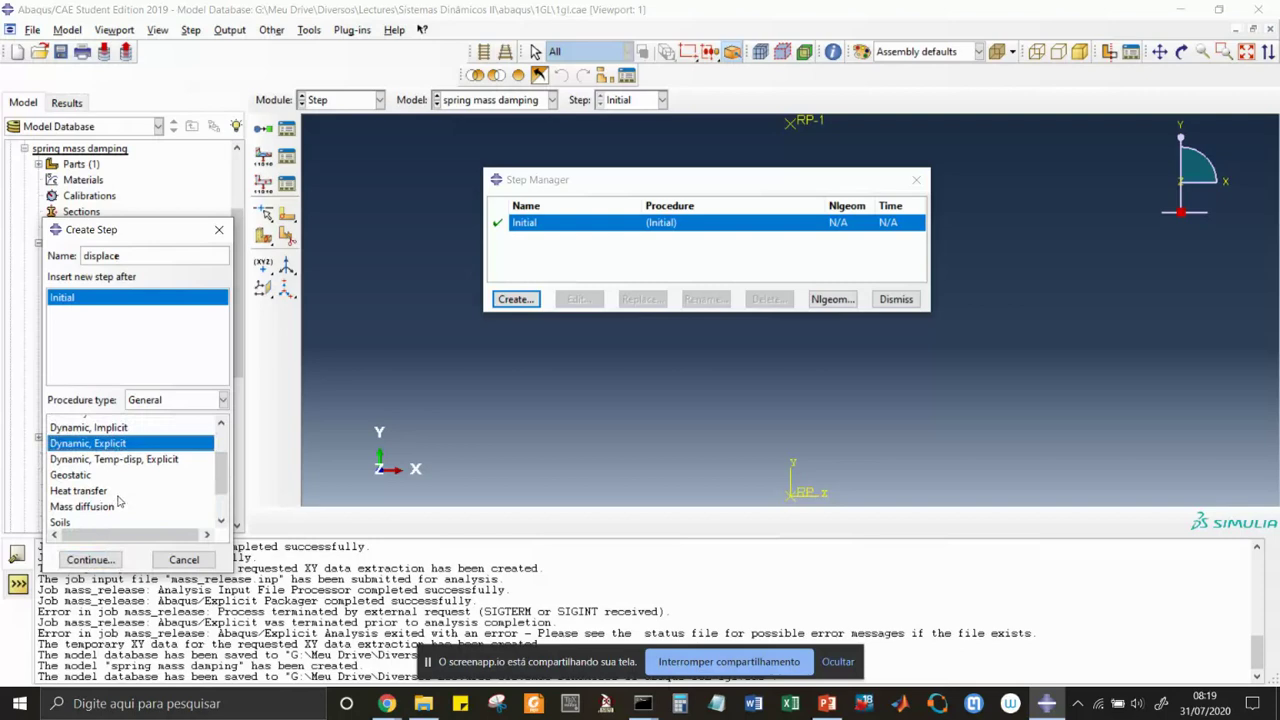
left_click(108, 560)
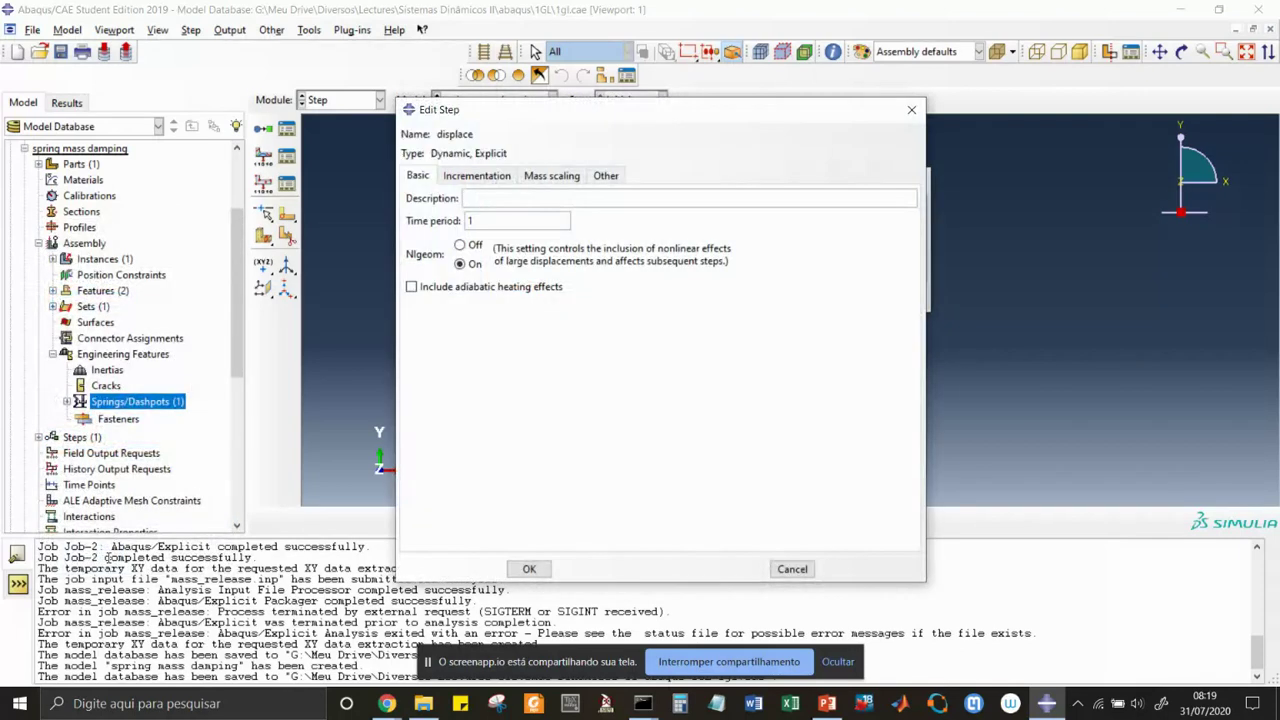
- Give the displace step a time period of 0.1 and fixed incrementation with a user-defined time increment
double_click(487, 221)
type("0.")
left_click(476, 180)
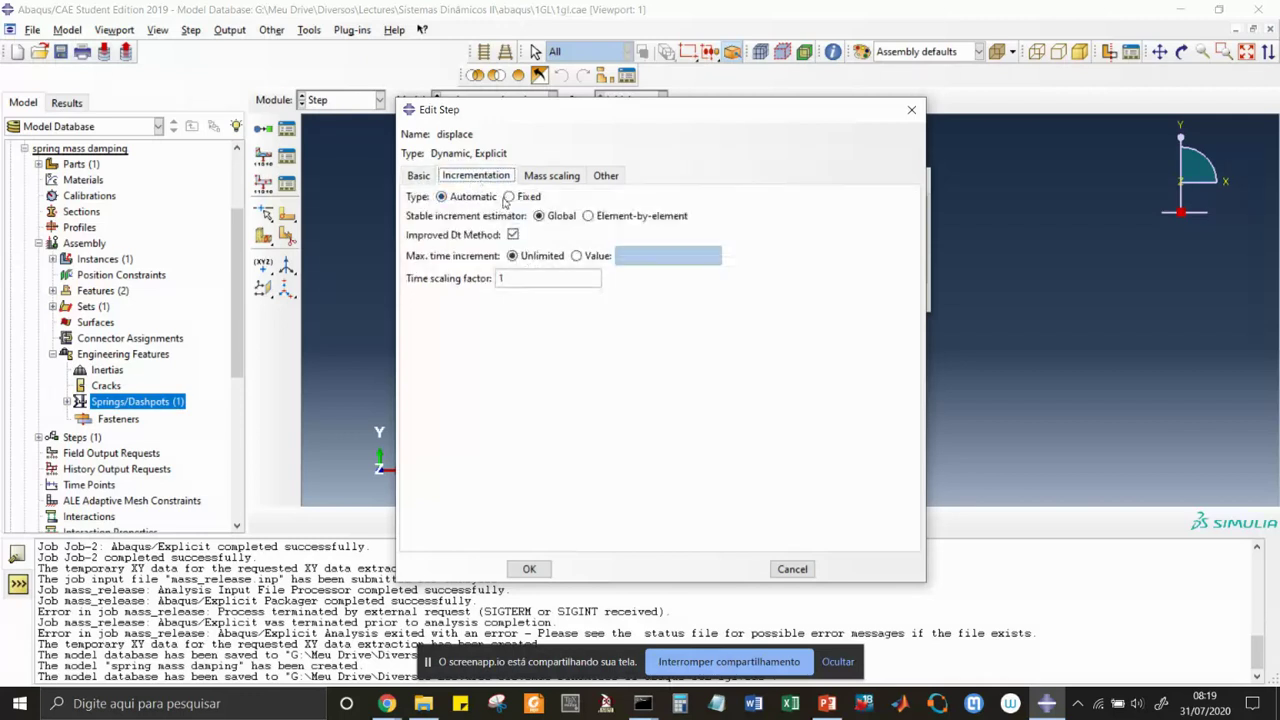
left_click(509, 198)
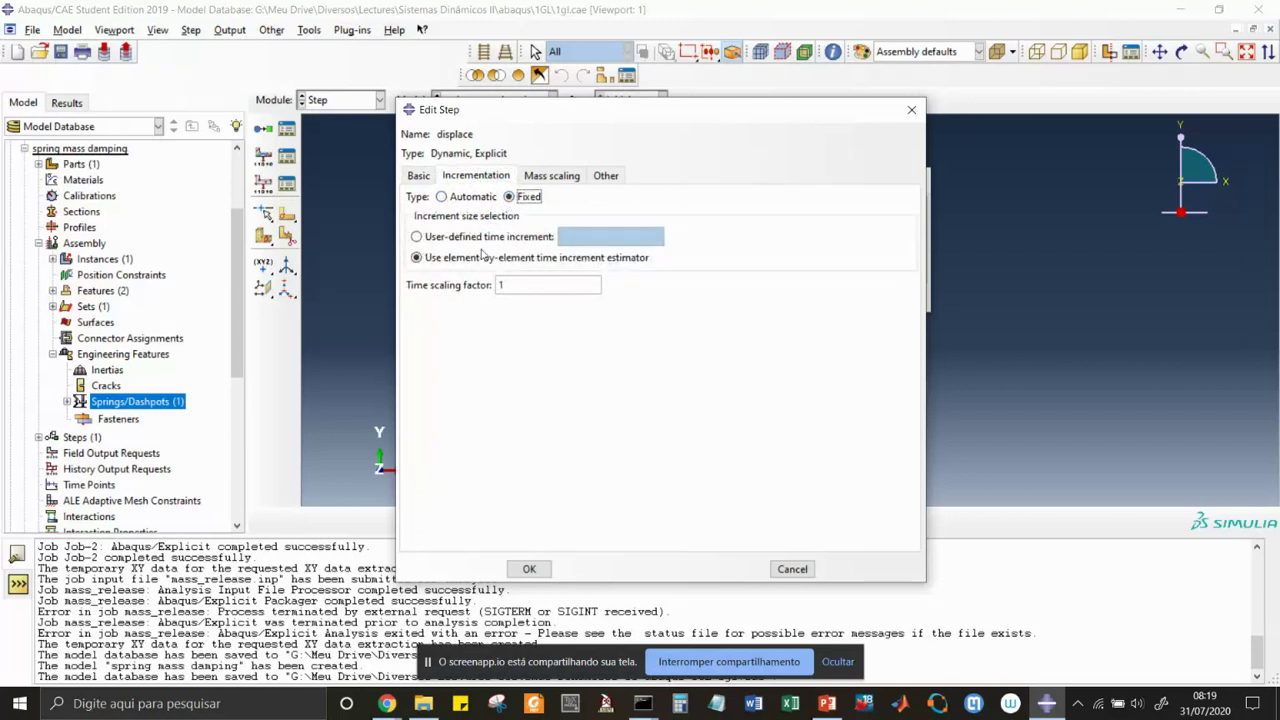
left_click(417, 238)
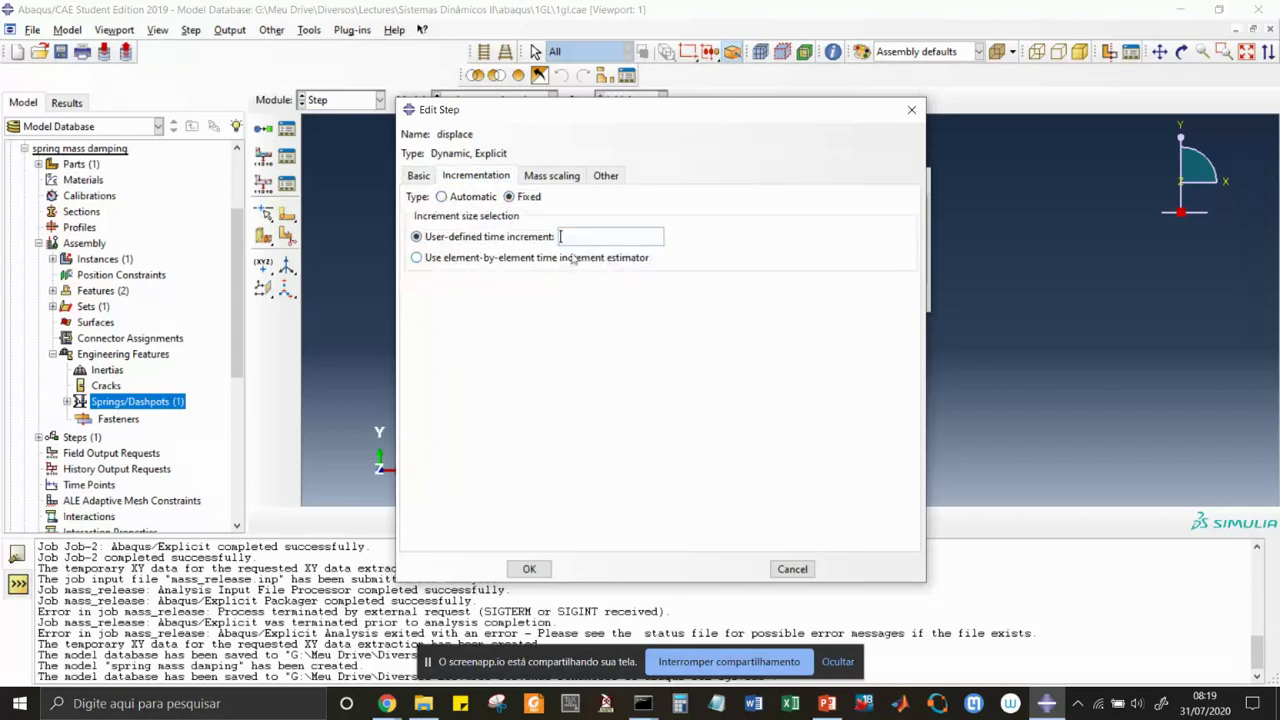
type("1")
left_click(530, 569)
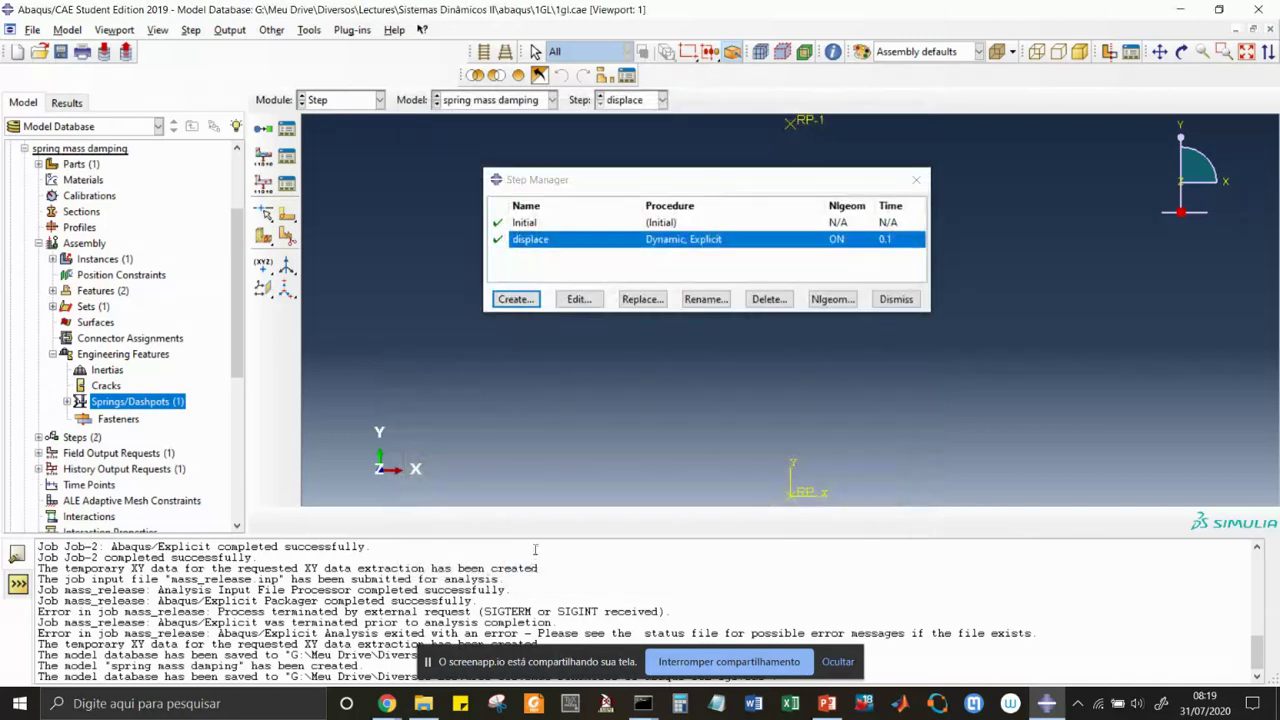
- Add a Dynamic, Explicit step named "release" after displace, with time period 2 and a fixed user-defined time increment of 1e-2
left_click(516, 299)
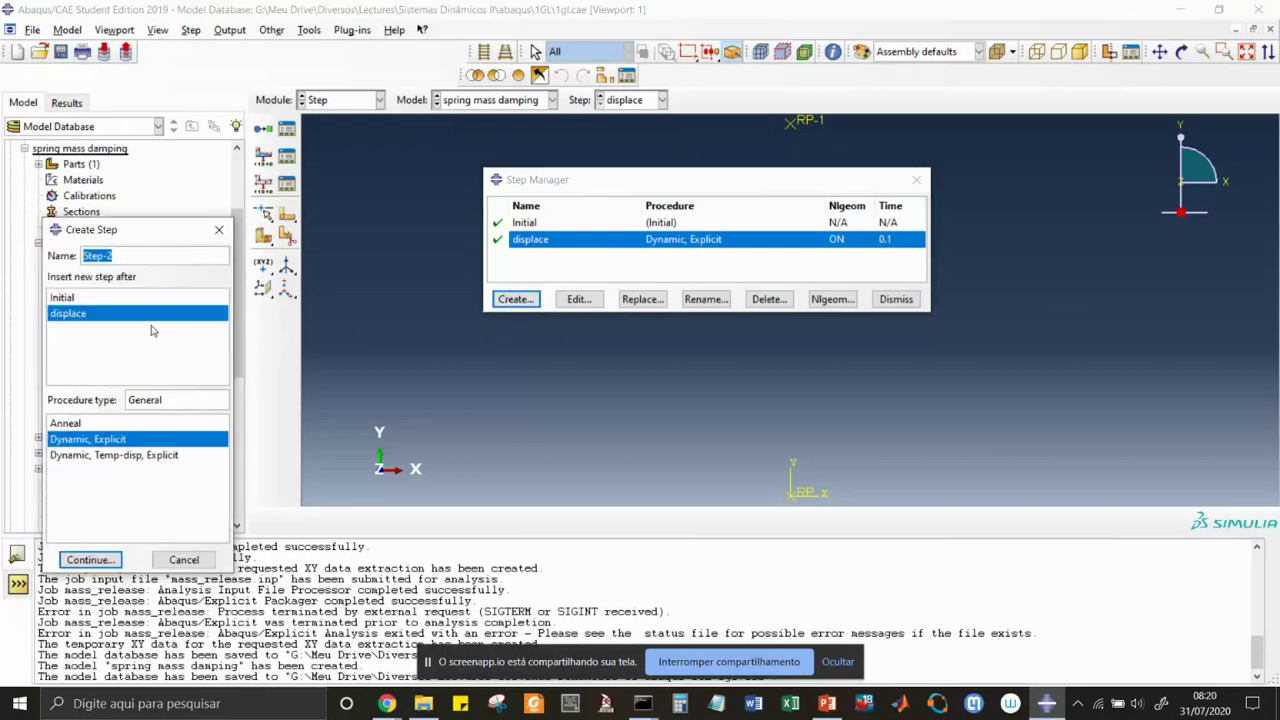
type("release")
left_click(98, 561)
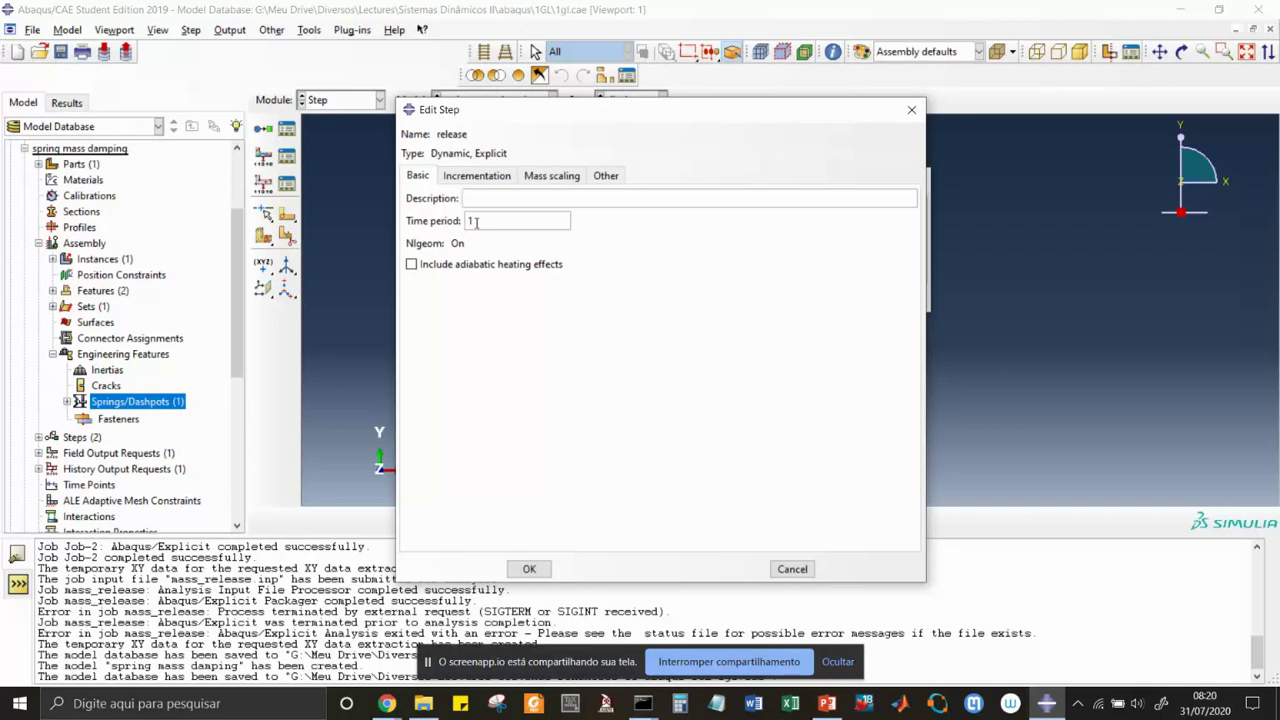
left_click_drag(477, 222, 465, 224)
left_click(476, 177)
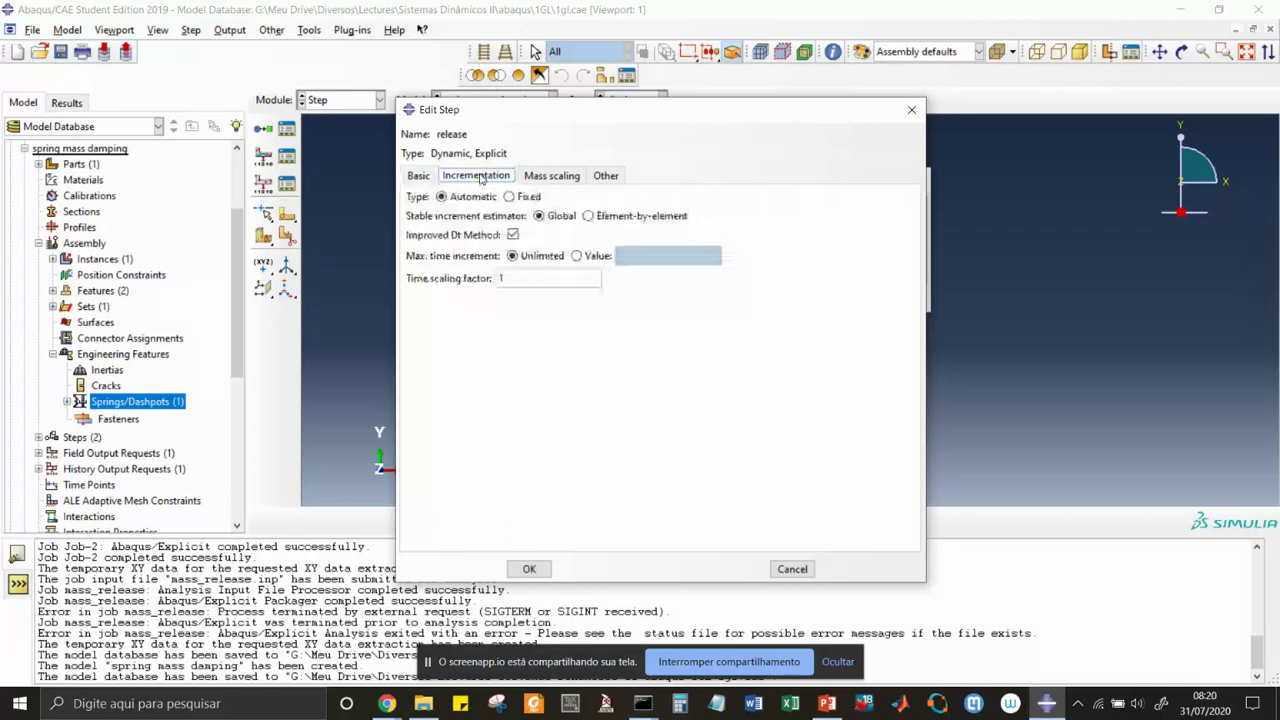
left_click(509, 197)
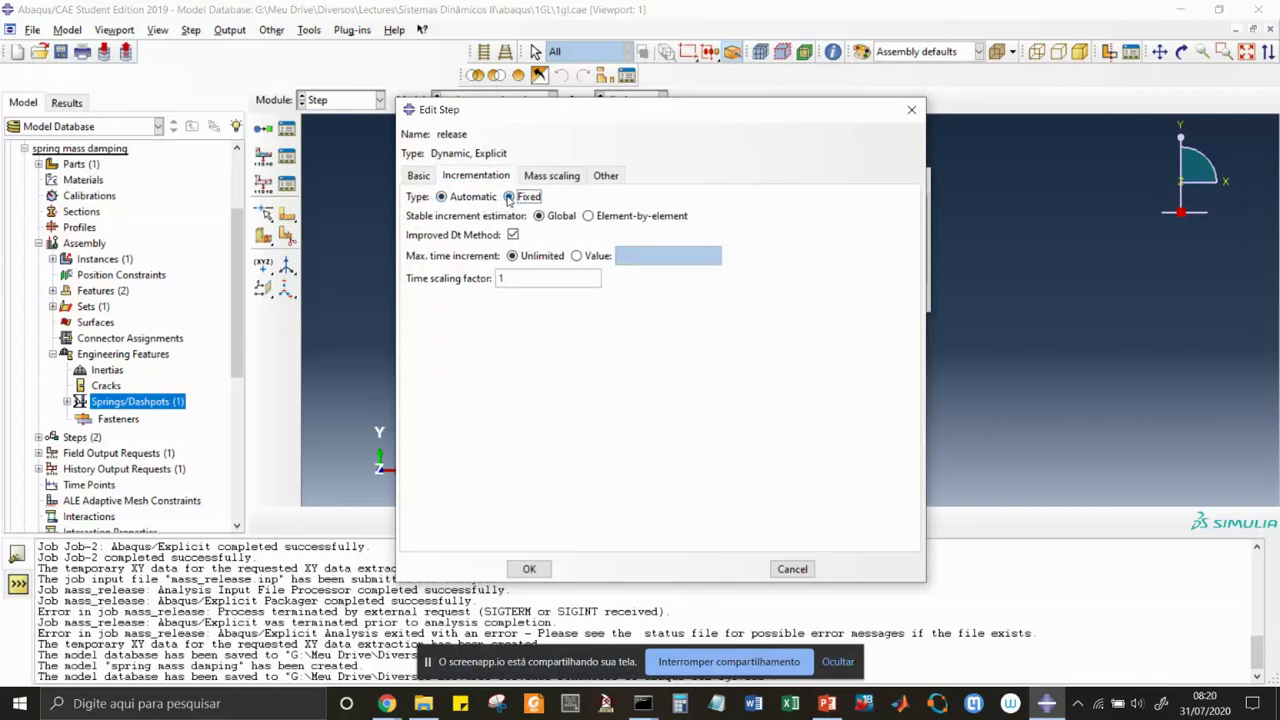
left_click(416, 237)
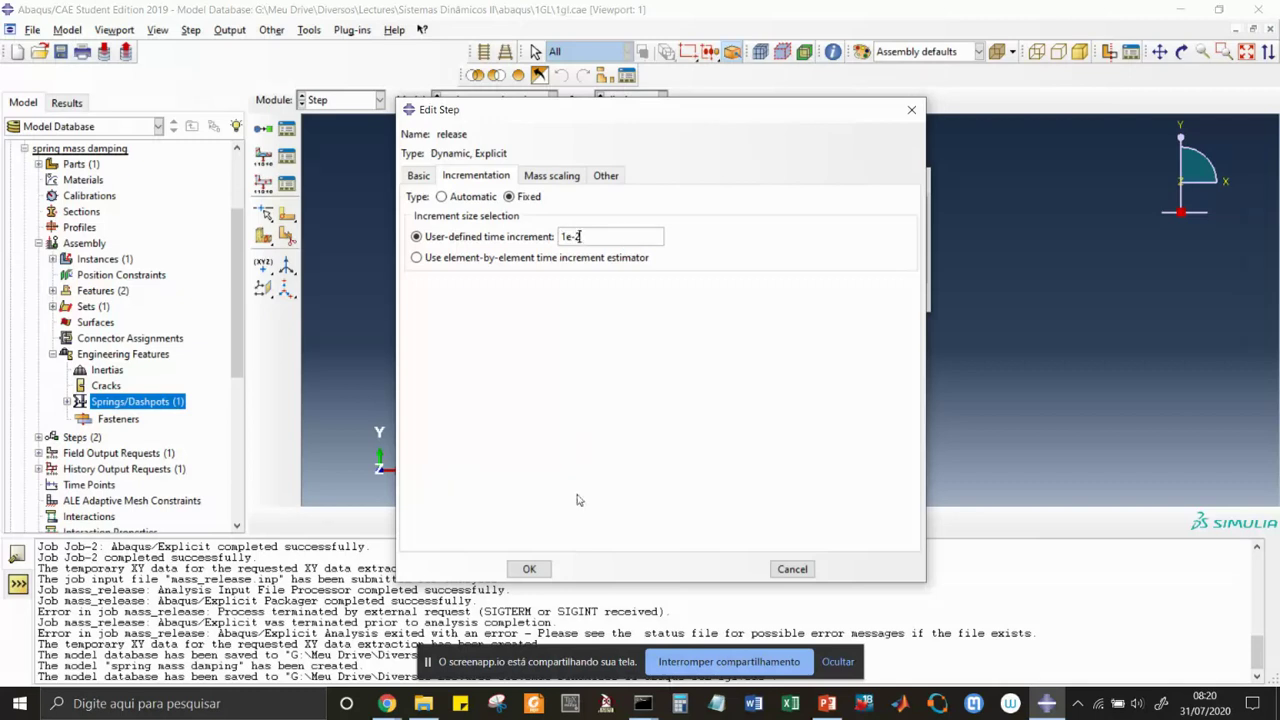
left_click(530, 569)
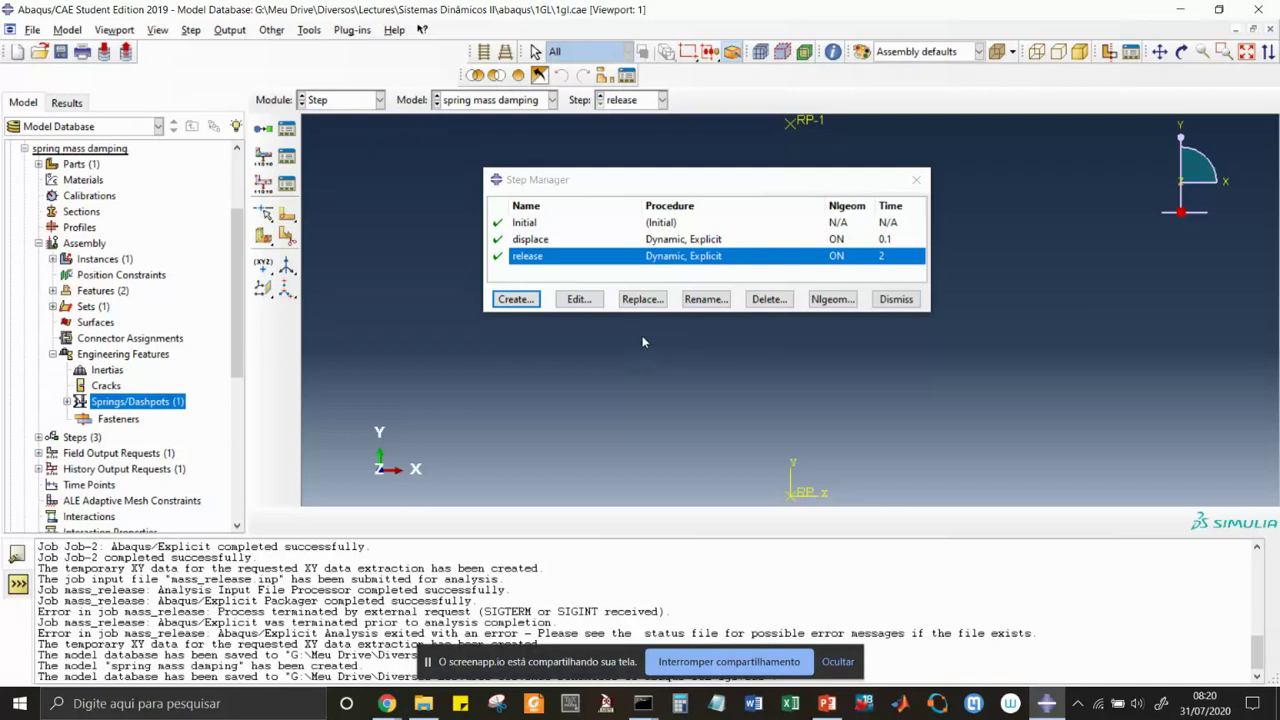
left_click(896, 300)
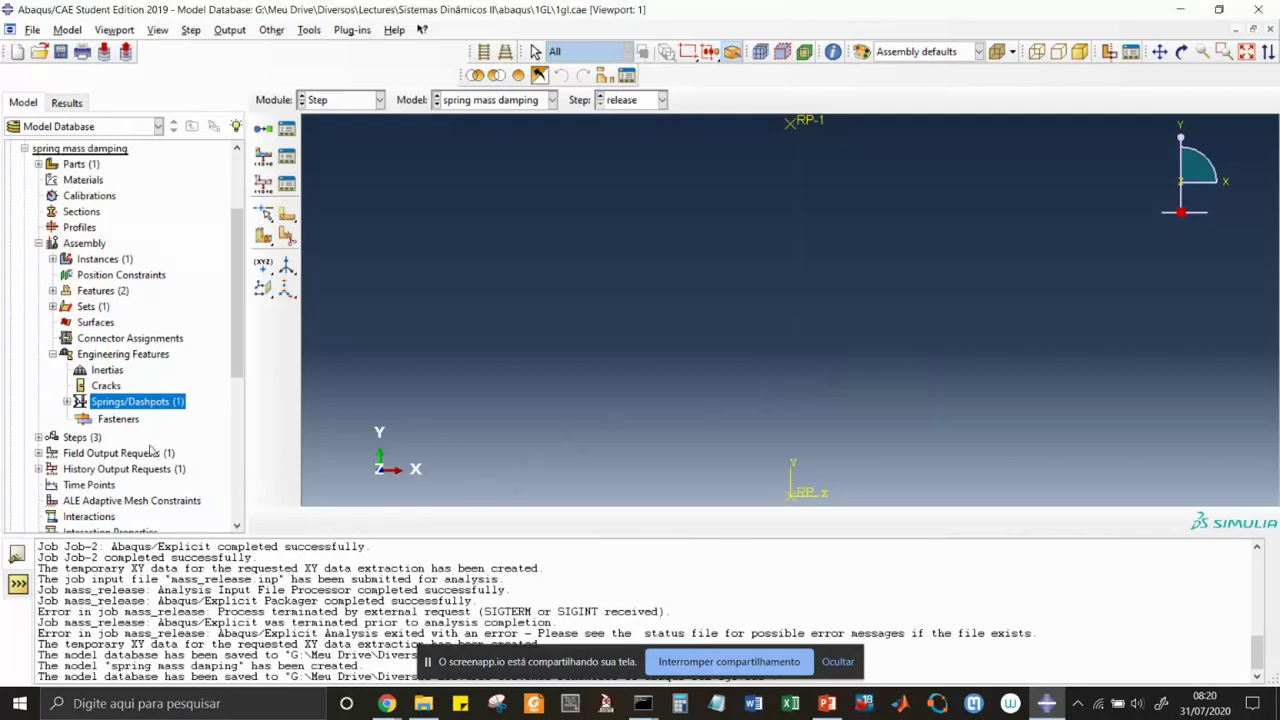
- Switch to the Load module and open the Boundary Condition Manager for the spring mass damping model
left_click(38, 243)
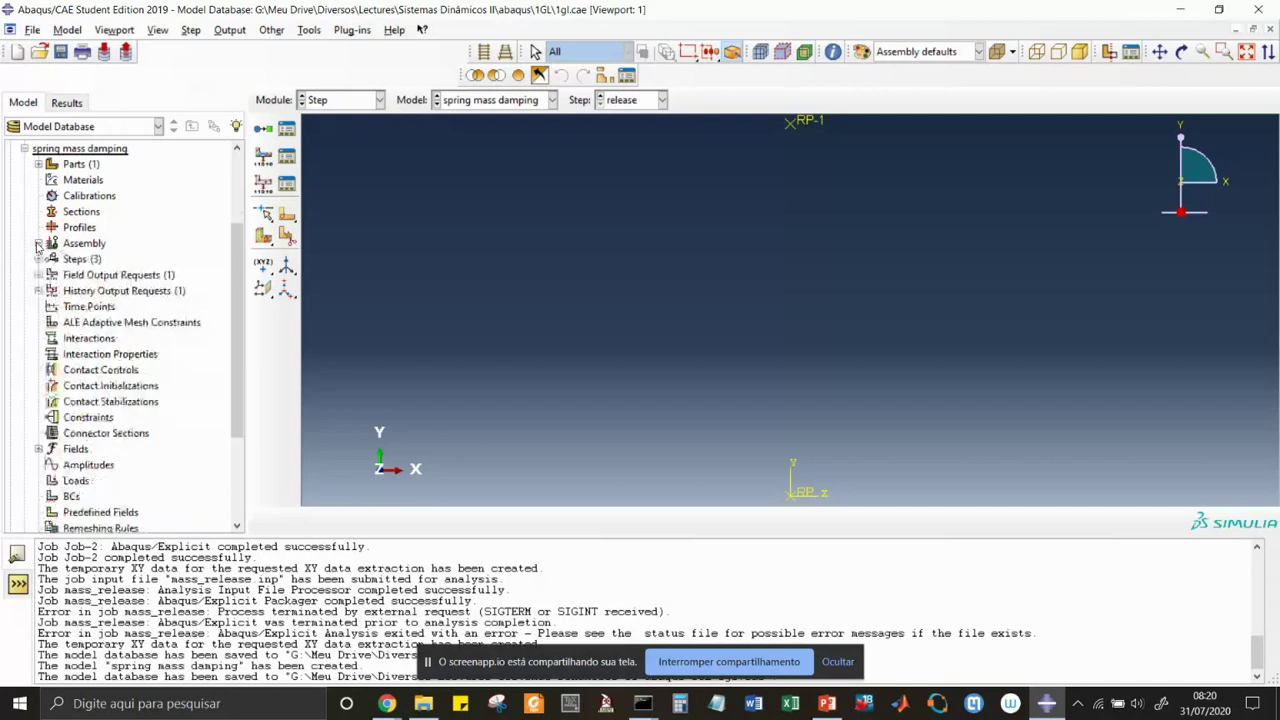
left_click(380, 100)
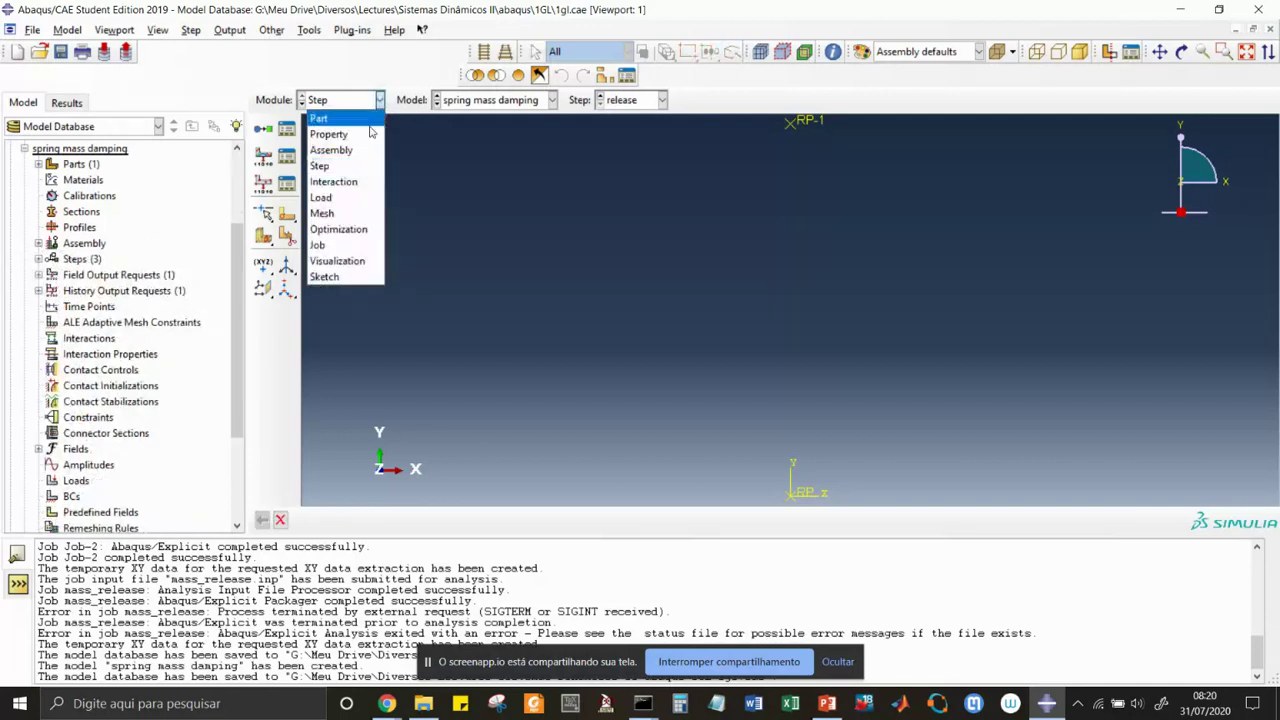
left_click(335, 197)
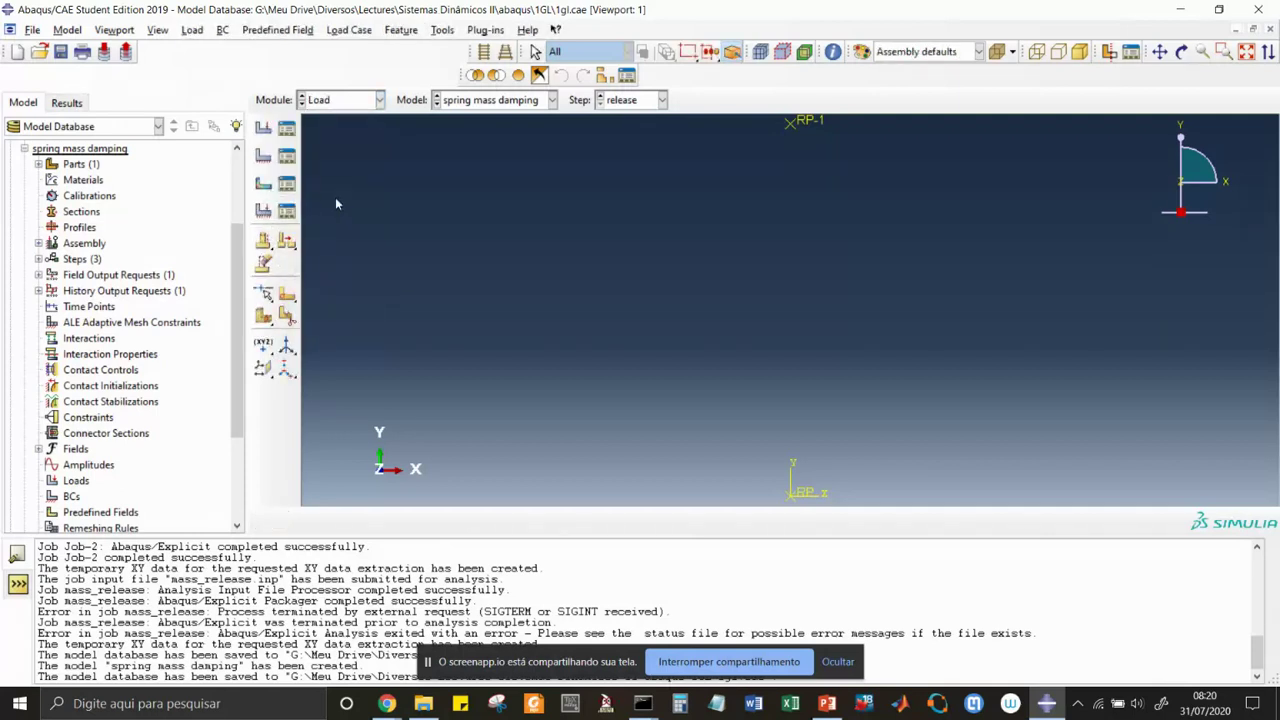
left_click(286, 157)
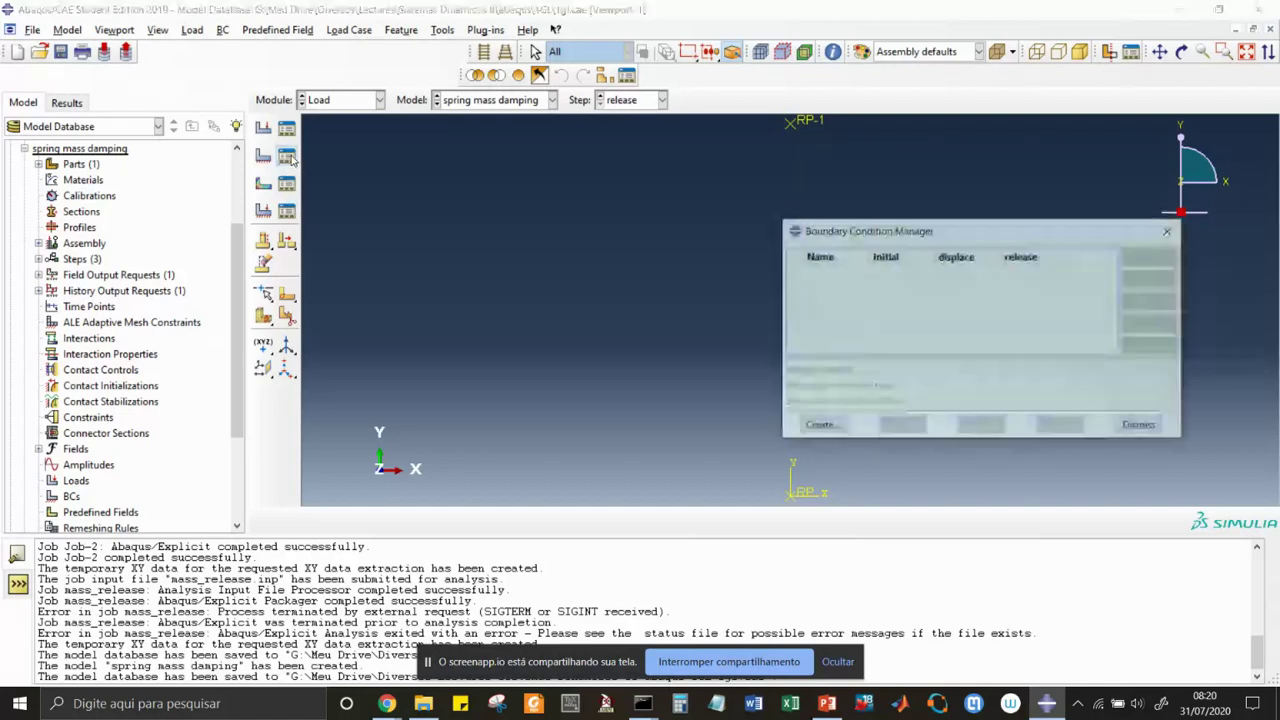
left_click_drag(832, 233, 351, 190)
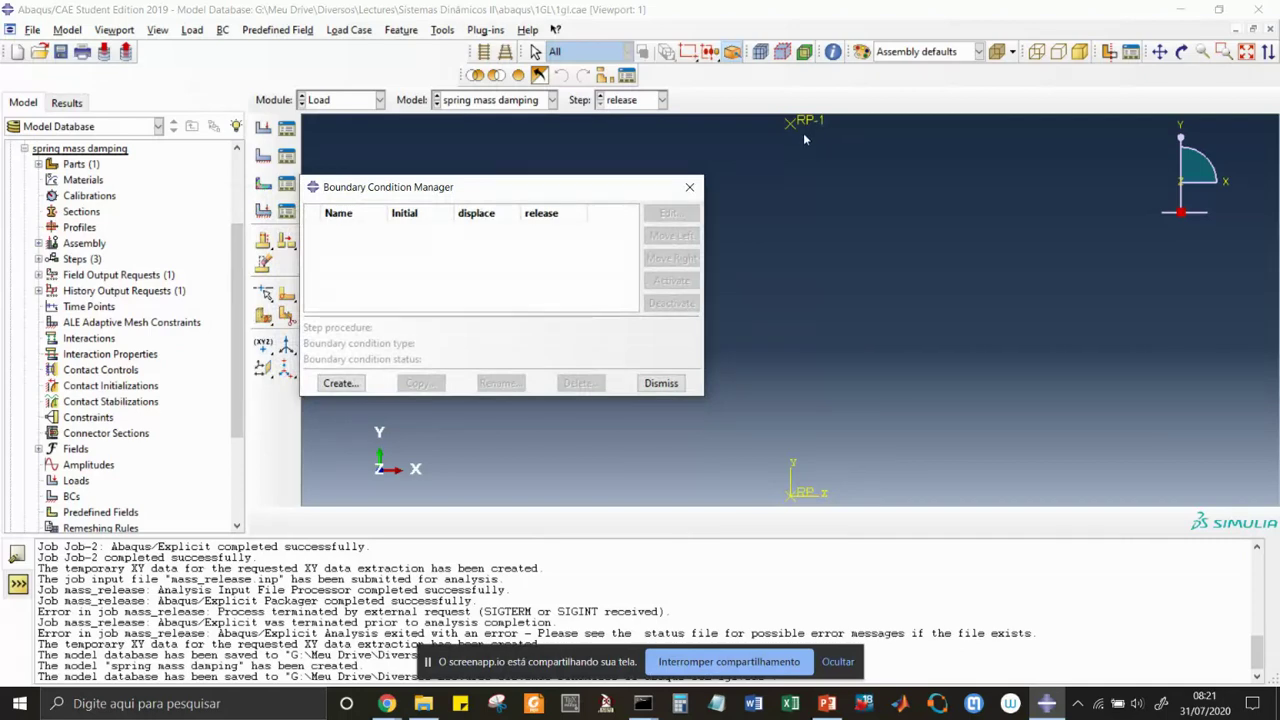
- Create an encastre boundary condition in the Initial step on the upper reference point RP-1
left_click(340, 383)
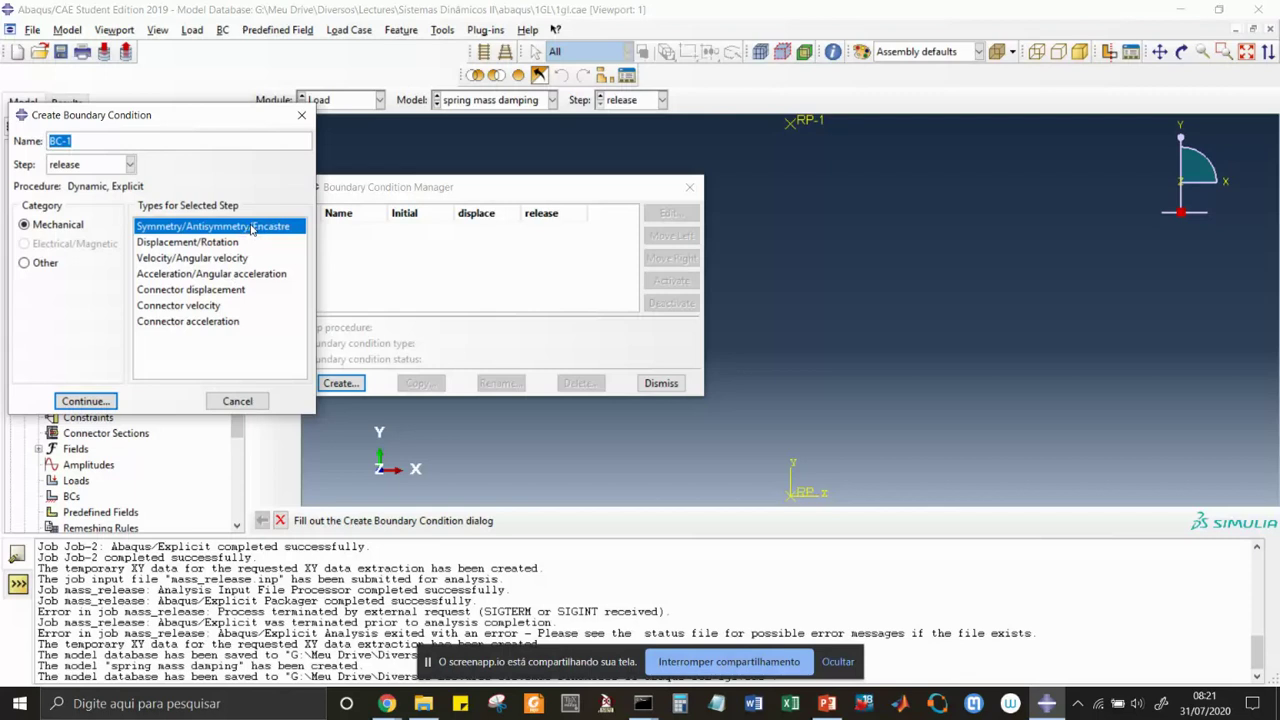
left_click(130, 165)
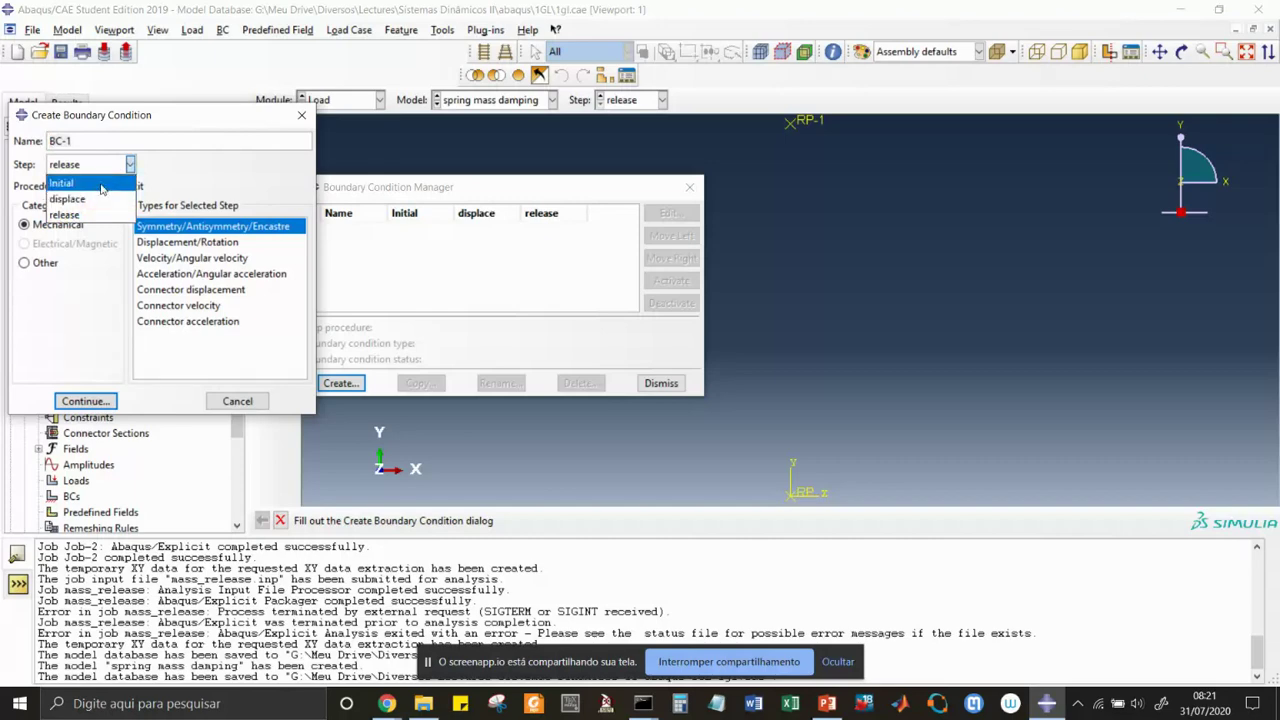
left_click(90, 183)
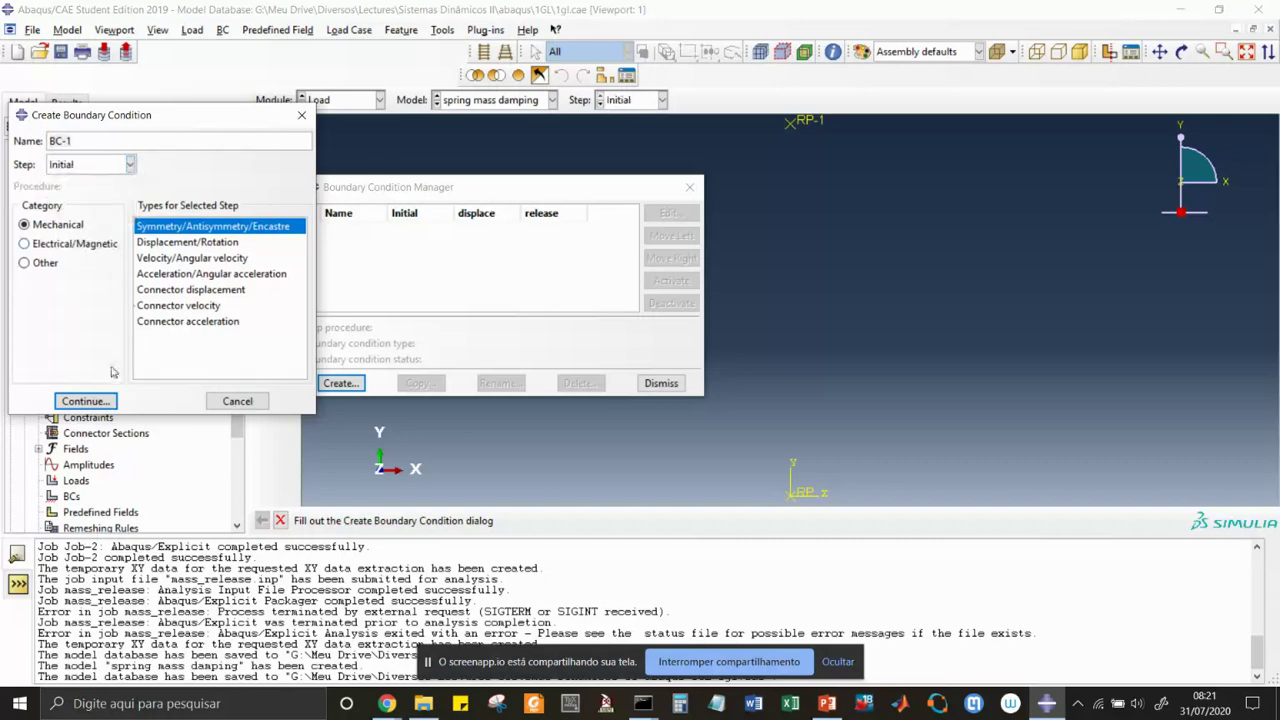
left_click(86, 401)
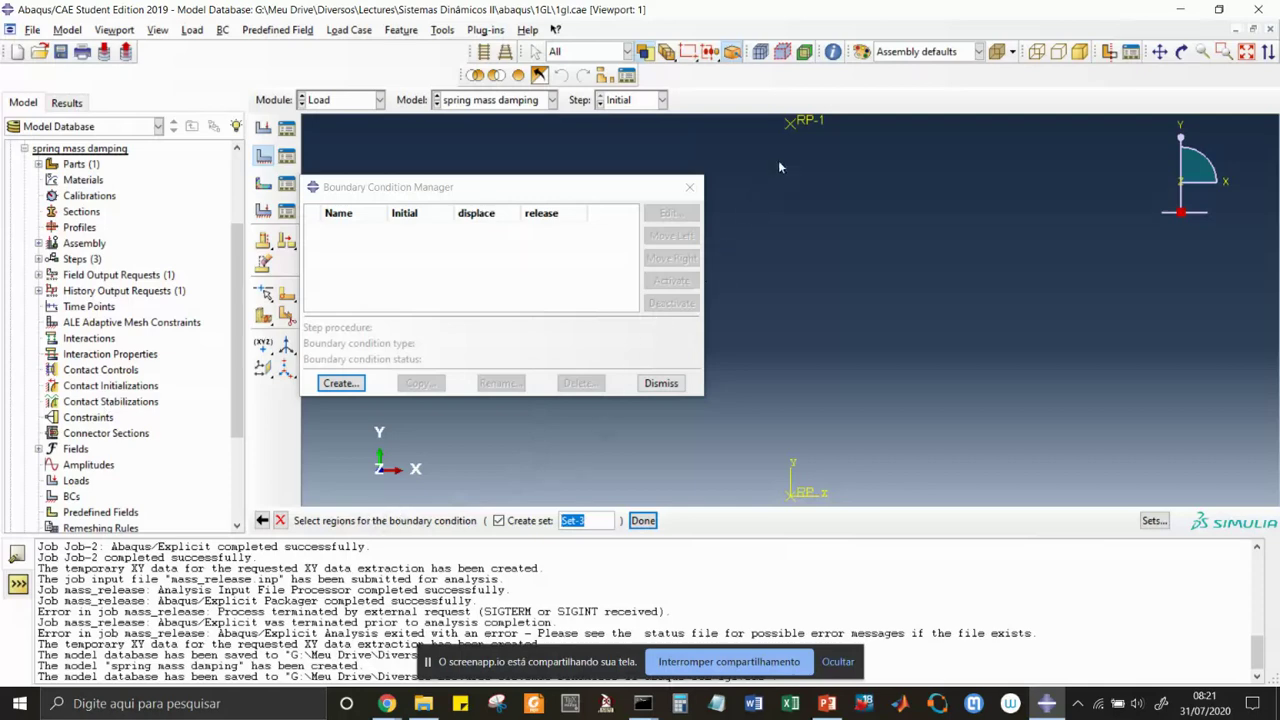
left_click(643, 520)
left_click(20, 404)
left_click(66, 430)
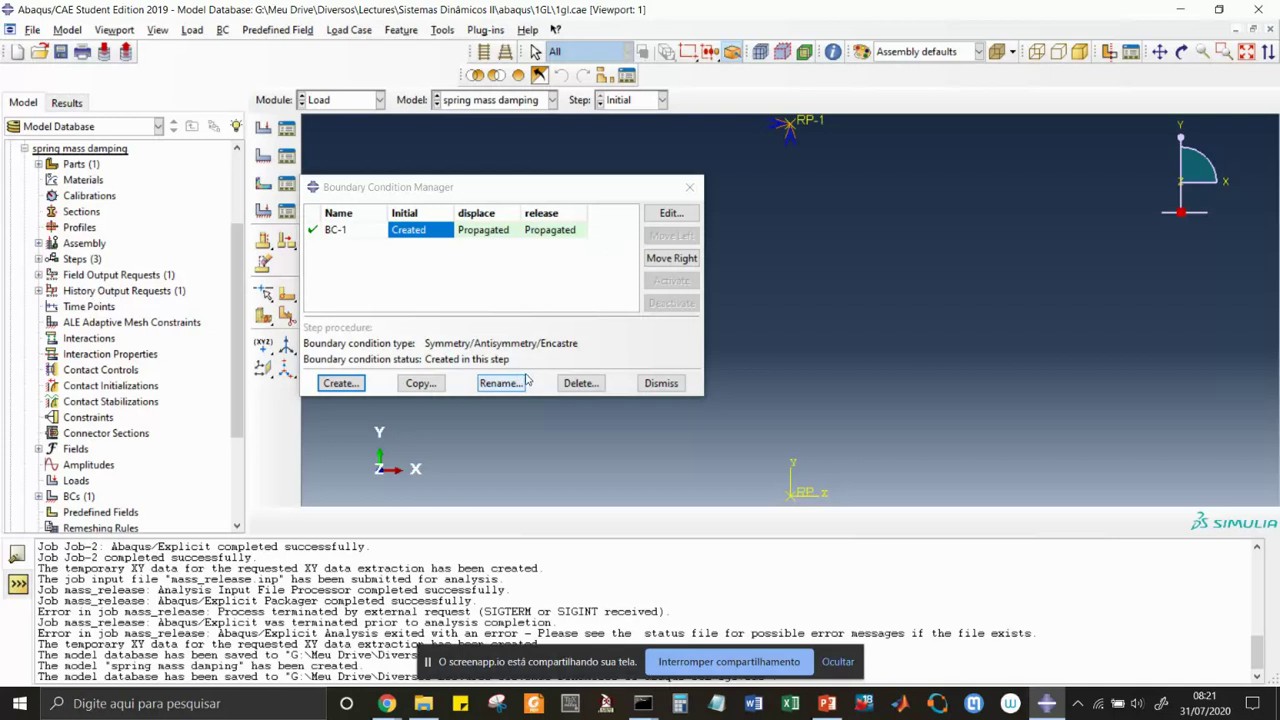
- Create a Displacement/Rotation boundary condition in the displace step on the lower reference point, with U2 set to 10e-3
left_click(340, 384)
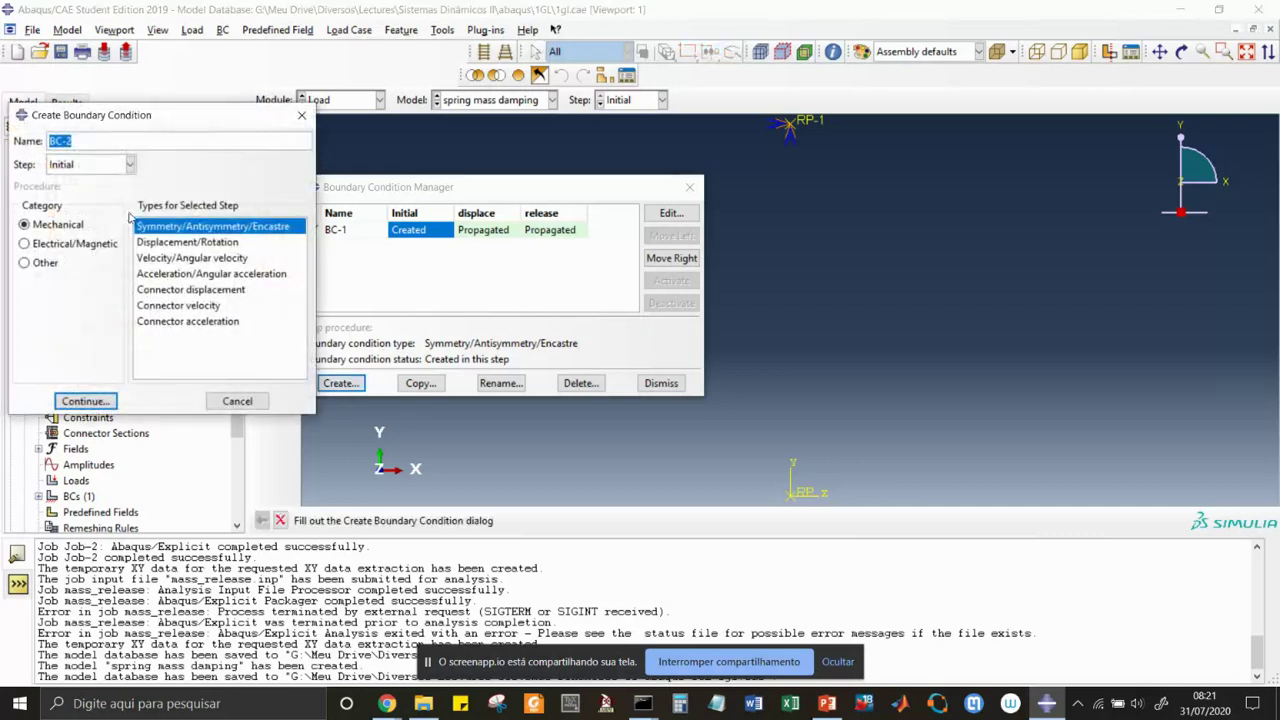
left_click(130, 164)
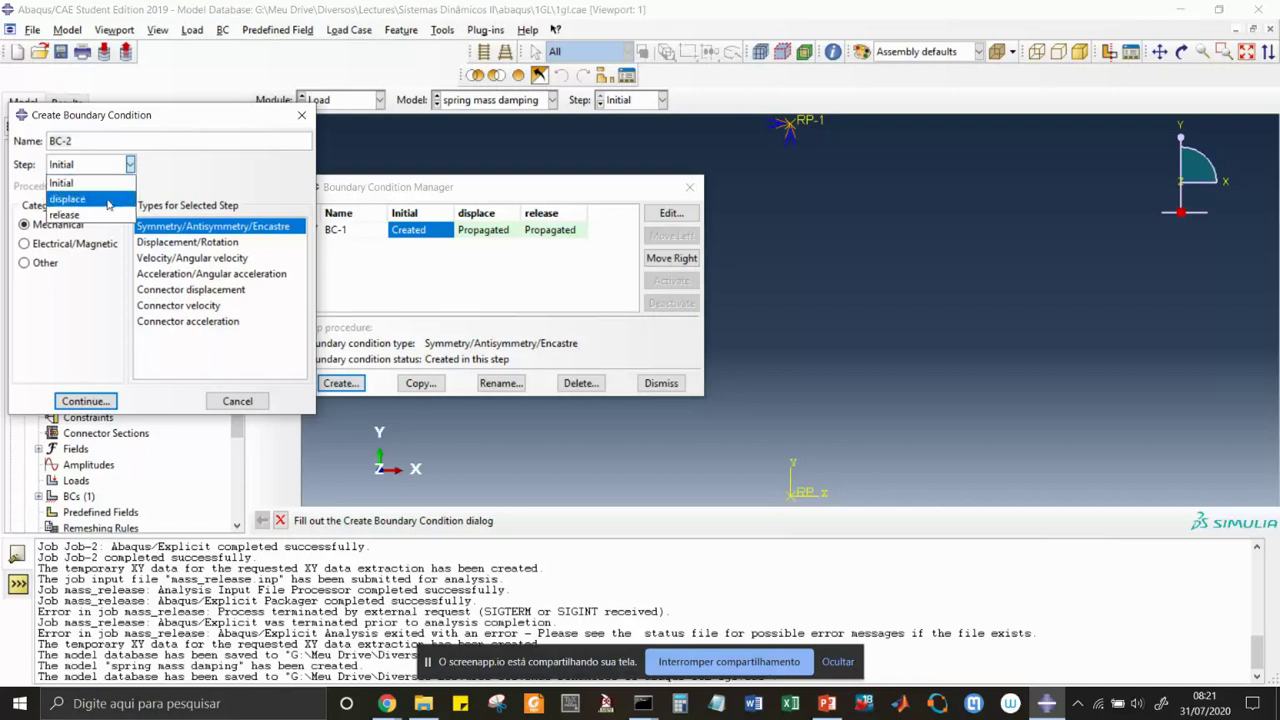
left_click(106, 201)
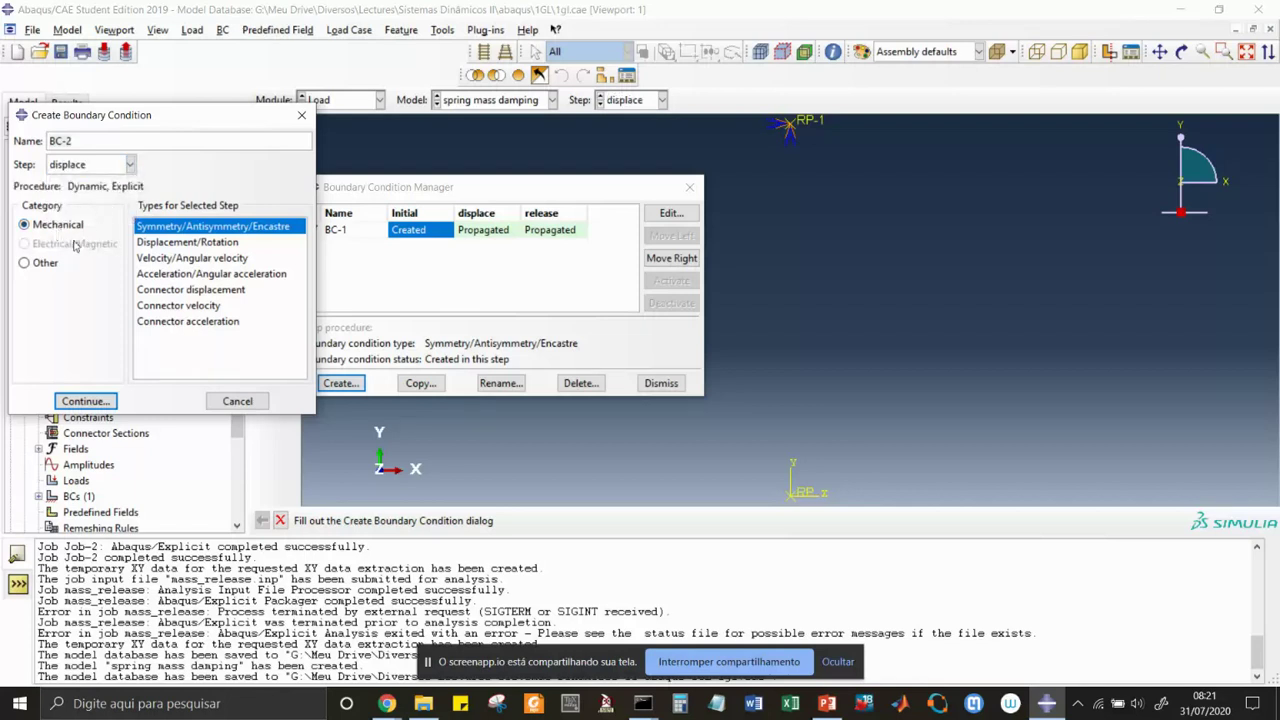
left_click(156, 242)
left_click(85, 401)
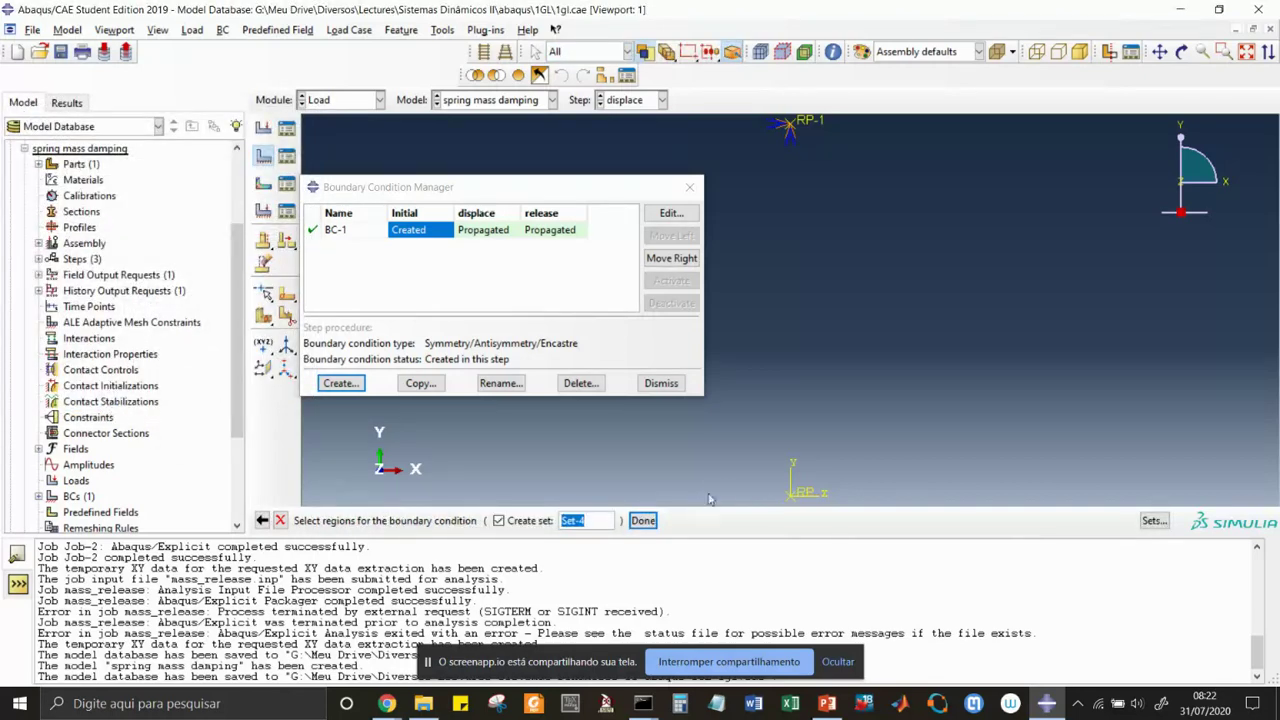
left_click(643, 520)
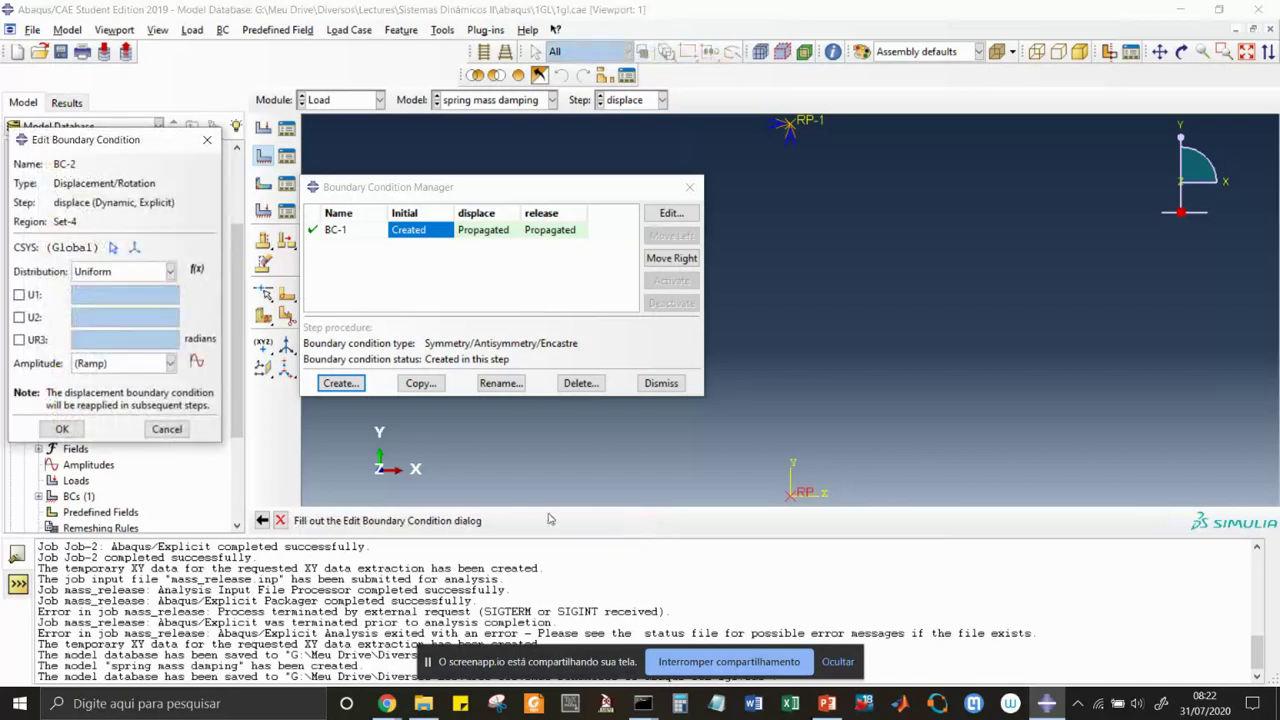
left_click(19, 317)
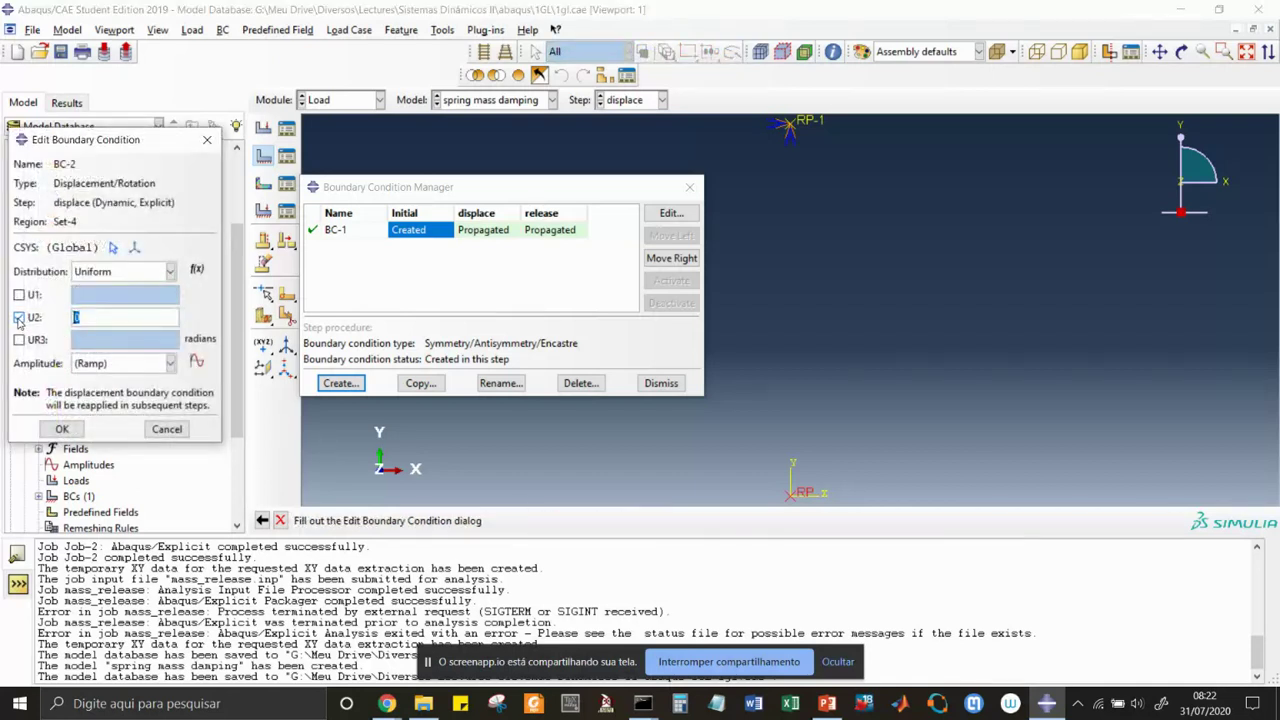
type("100")
type("-")
- Create a tabular step-time amplitude with the data pairs 0, 0 and 1, 1
left_click(171, 366)
left_click(172, 370)
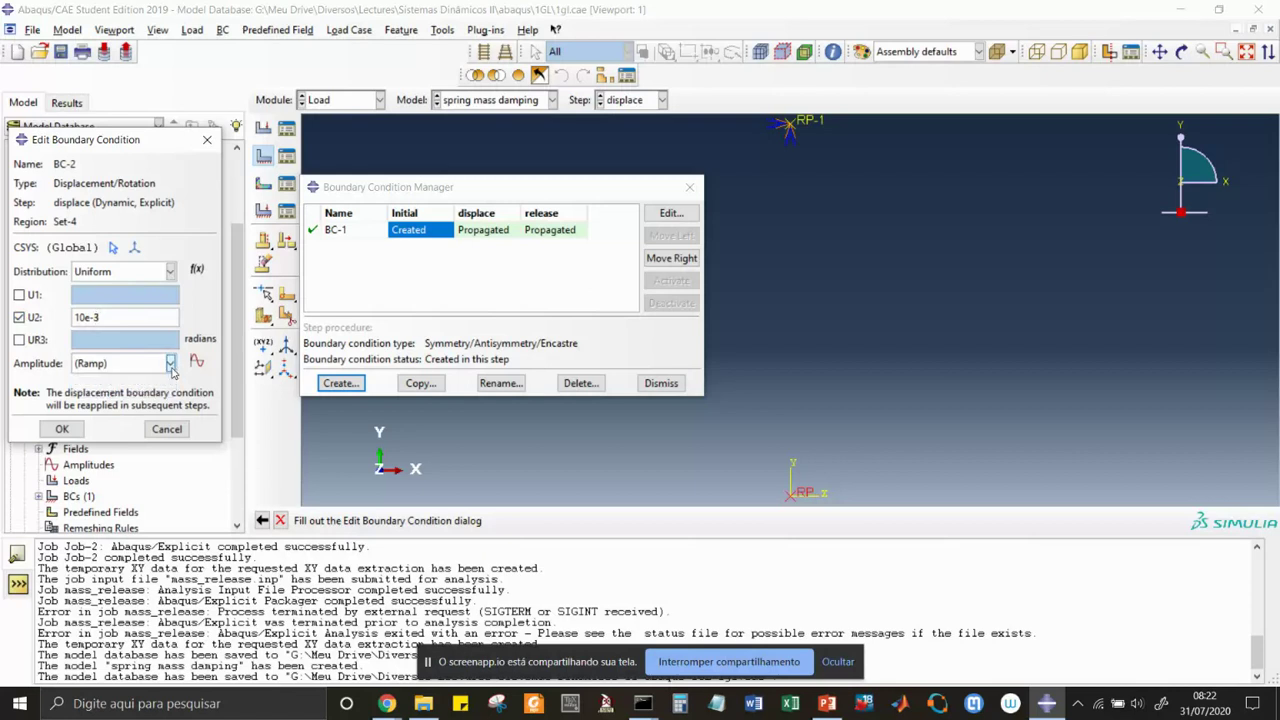
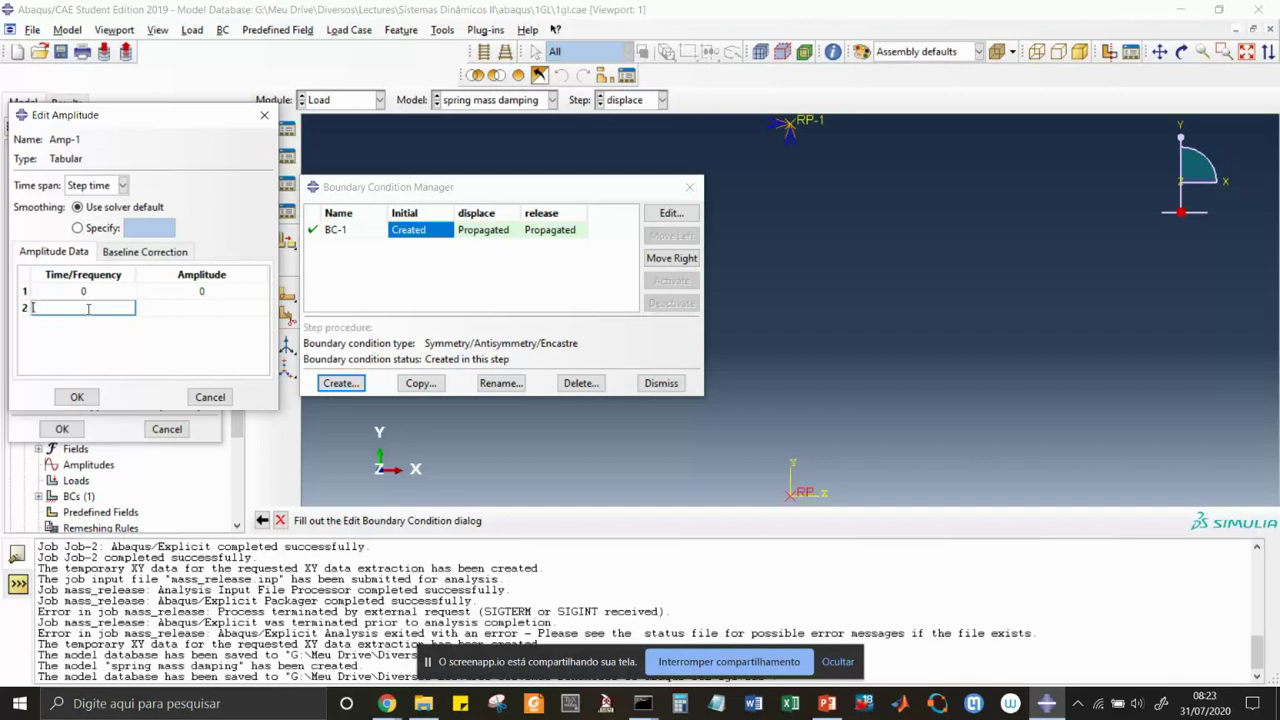
key("Tab")
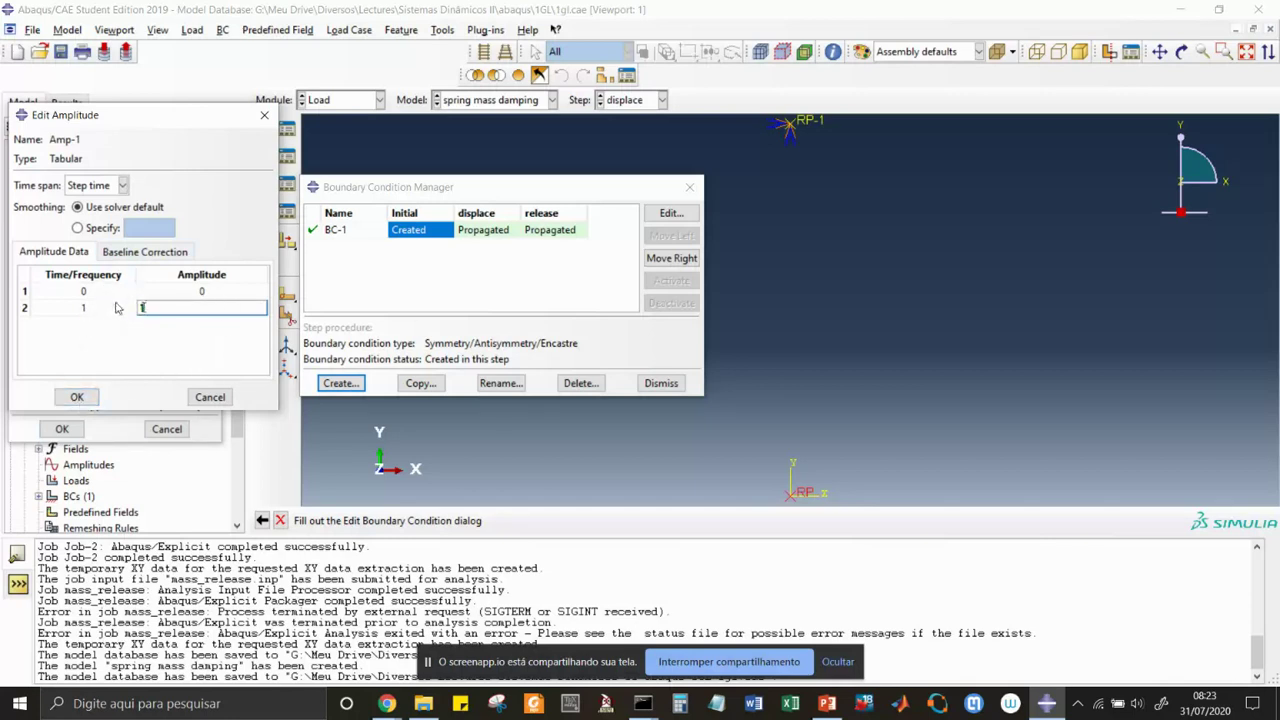
left_click(123, 186)
left_click(123, 186)
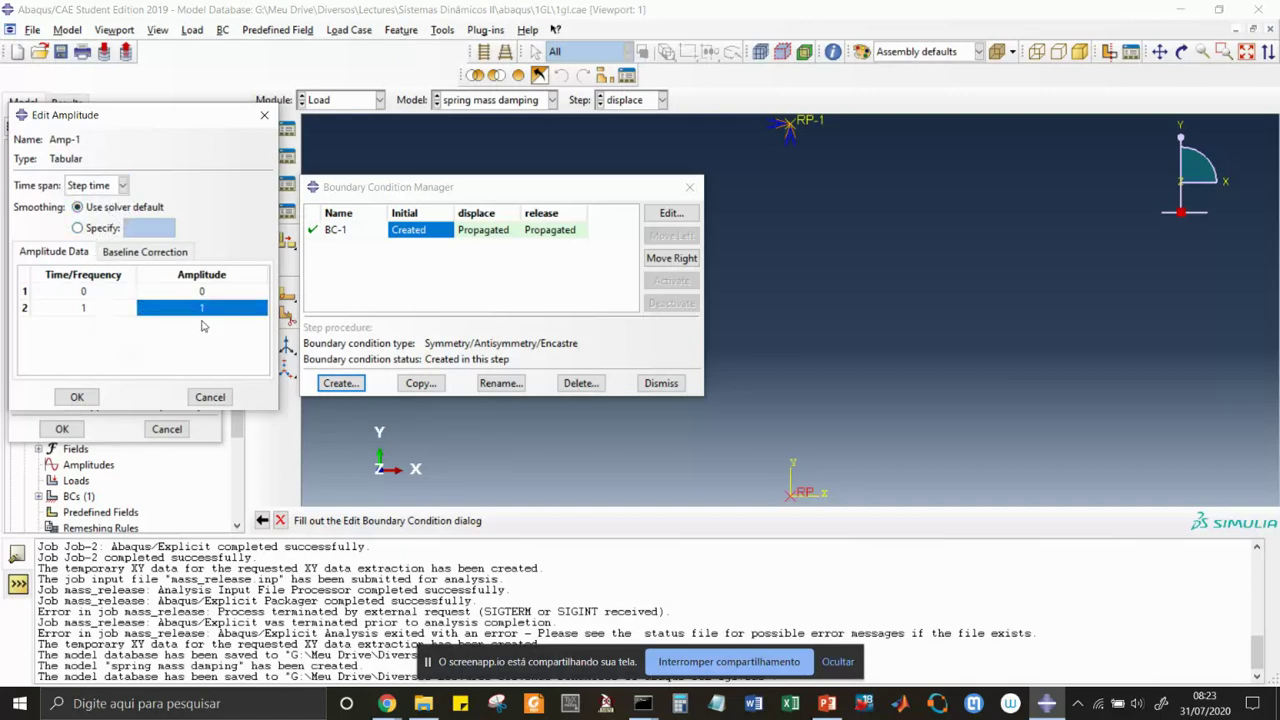
left_click(77, 397)
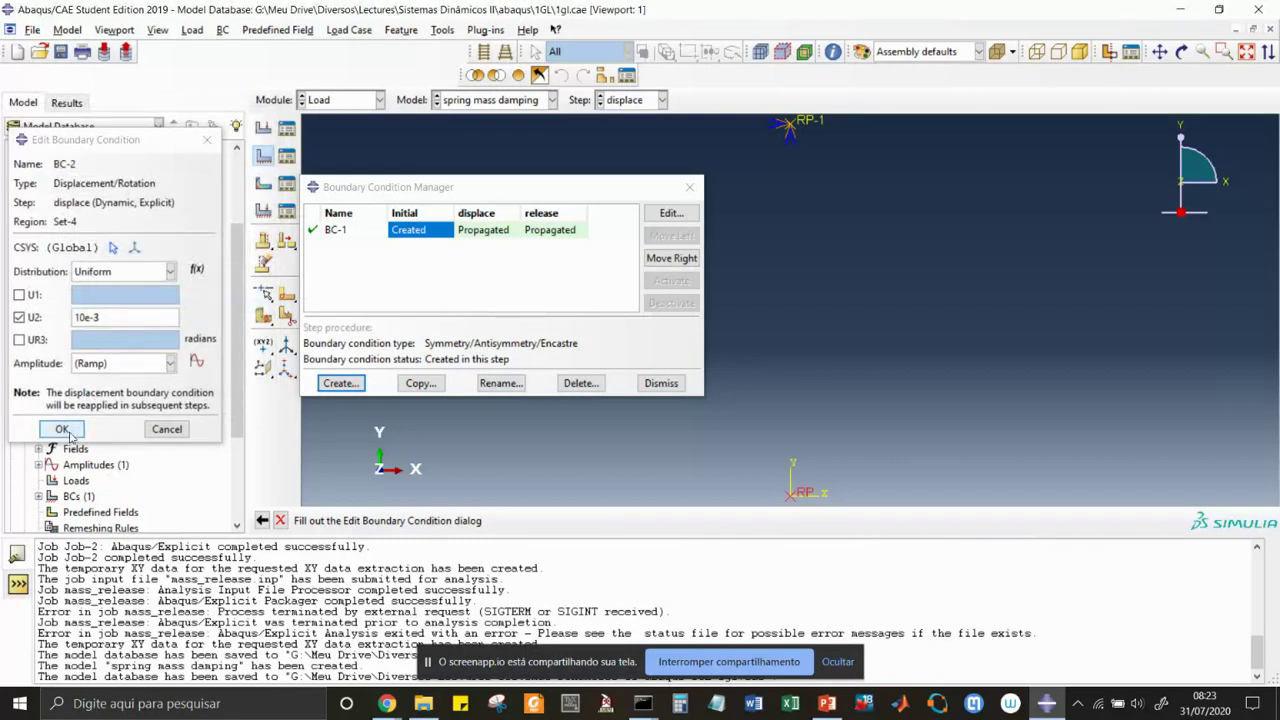
- Assign the Amp-1 amplitude to the U2 displacement boundary condition and save the condition
left_click(170, 363)
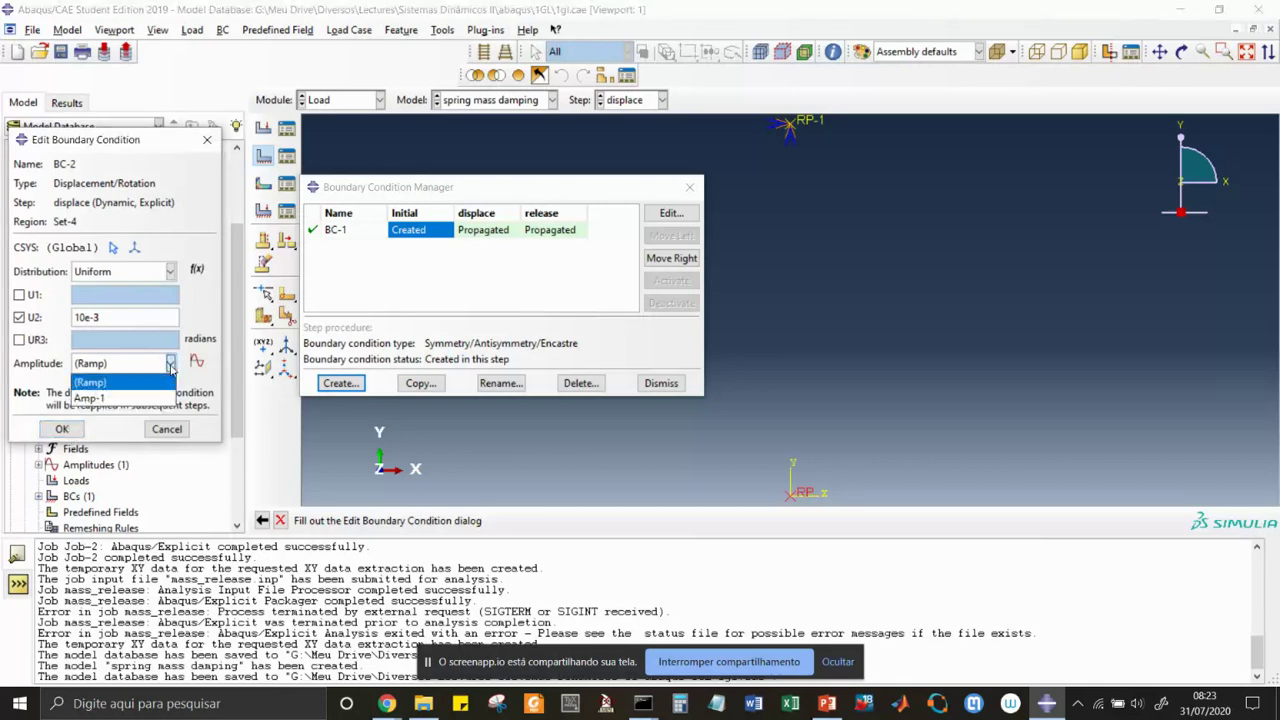
left_click(139, 397)
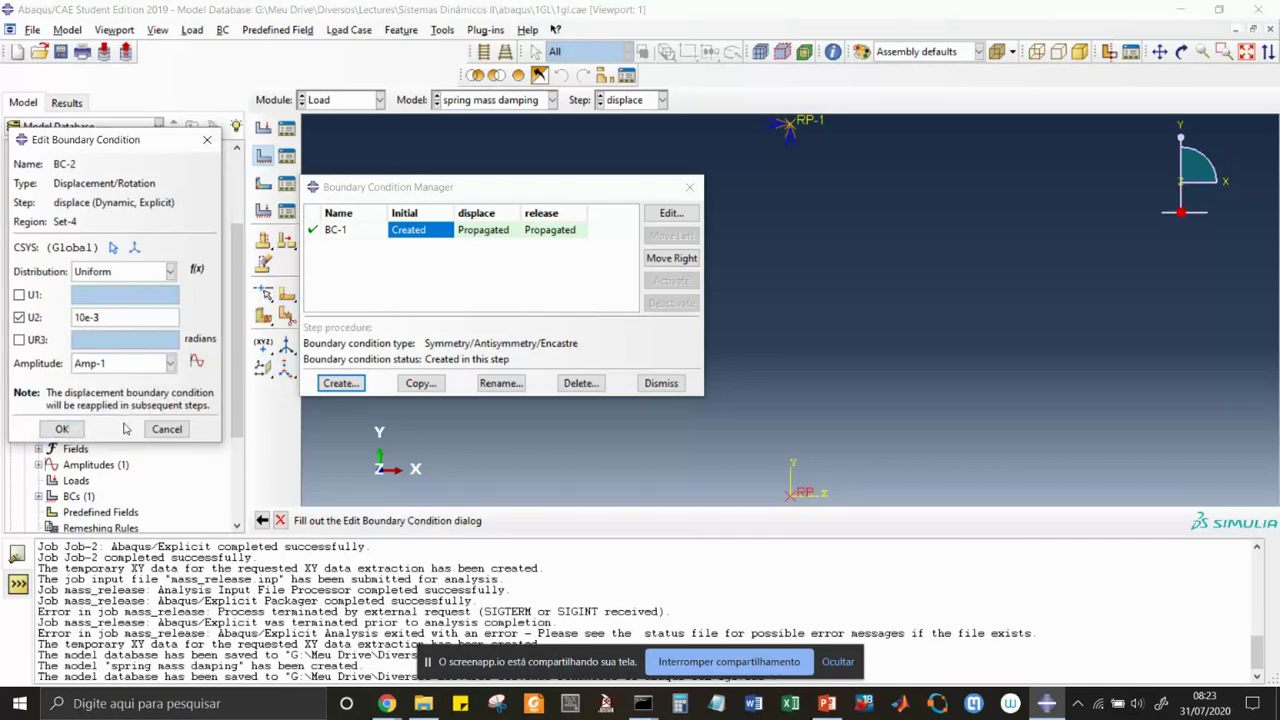
left_click(62, 430)
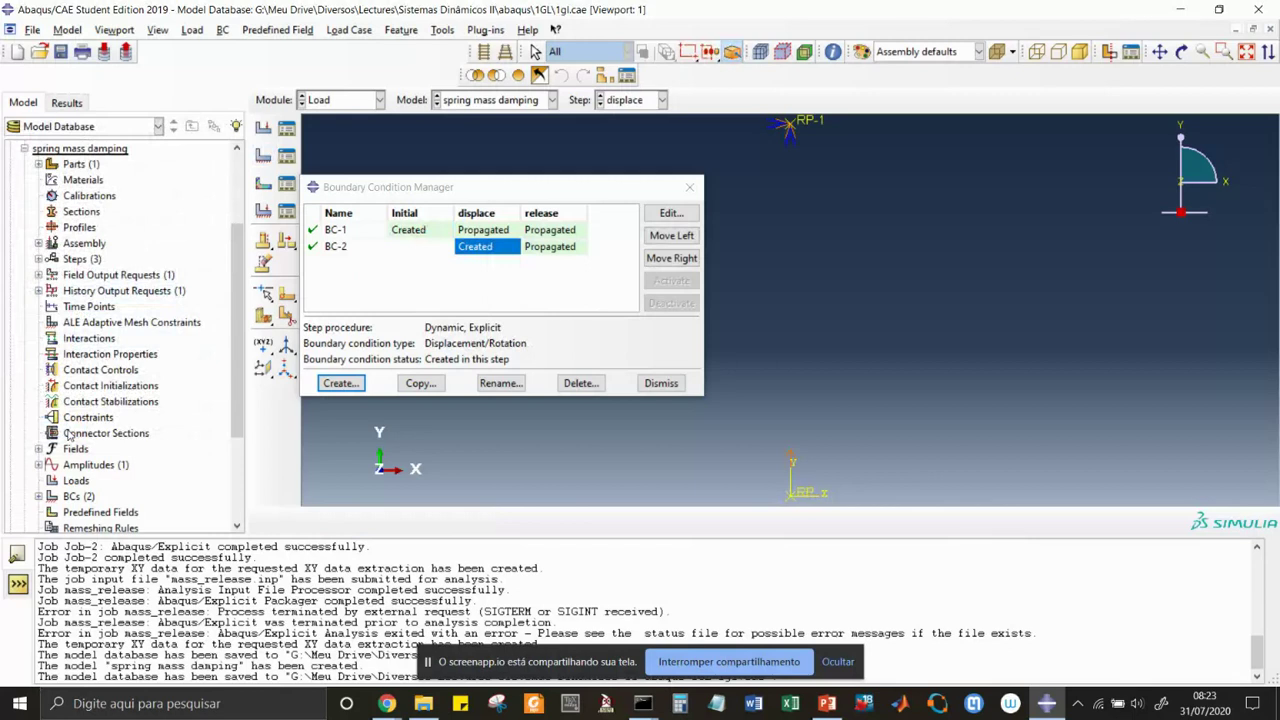
- Deactivate the displacement boundary condition BC-2 in the release step and close the Boundary Condition Manager
left_click_drag(360, 196, 529, 182)
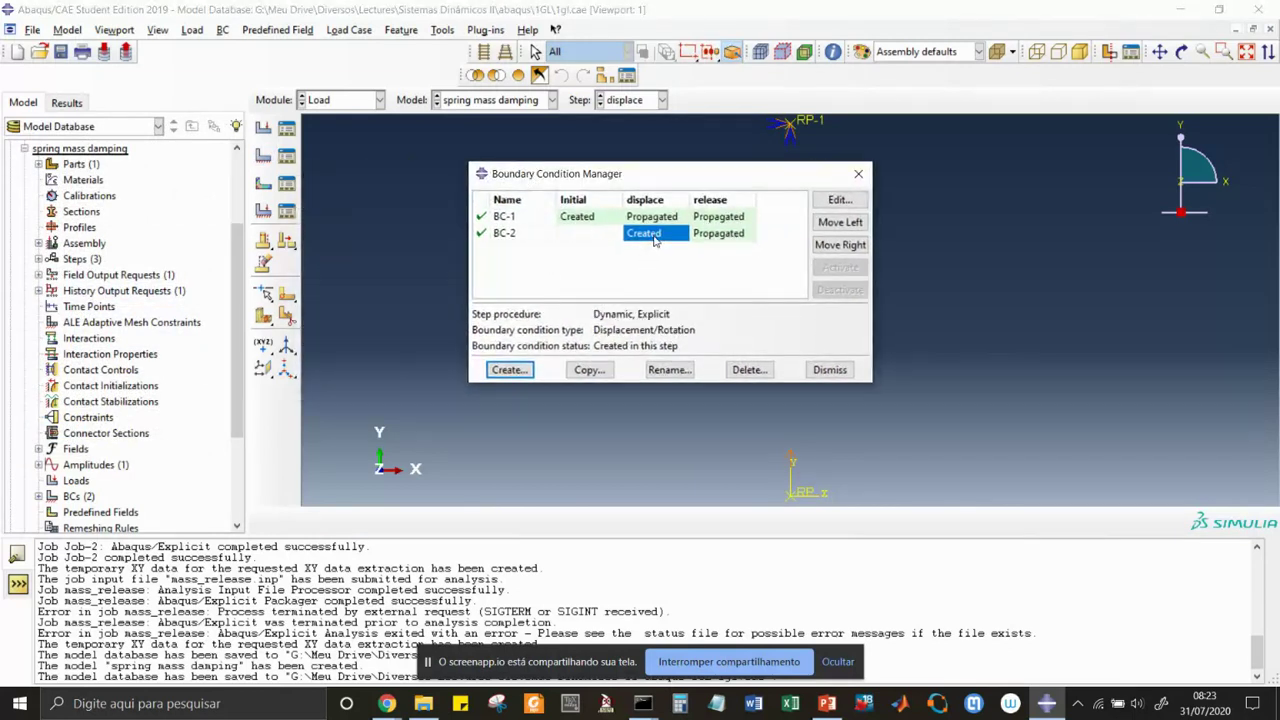
left_click(712, 234)
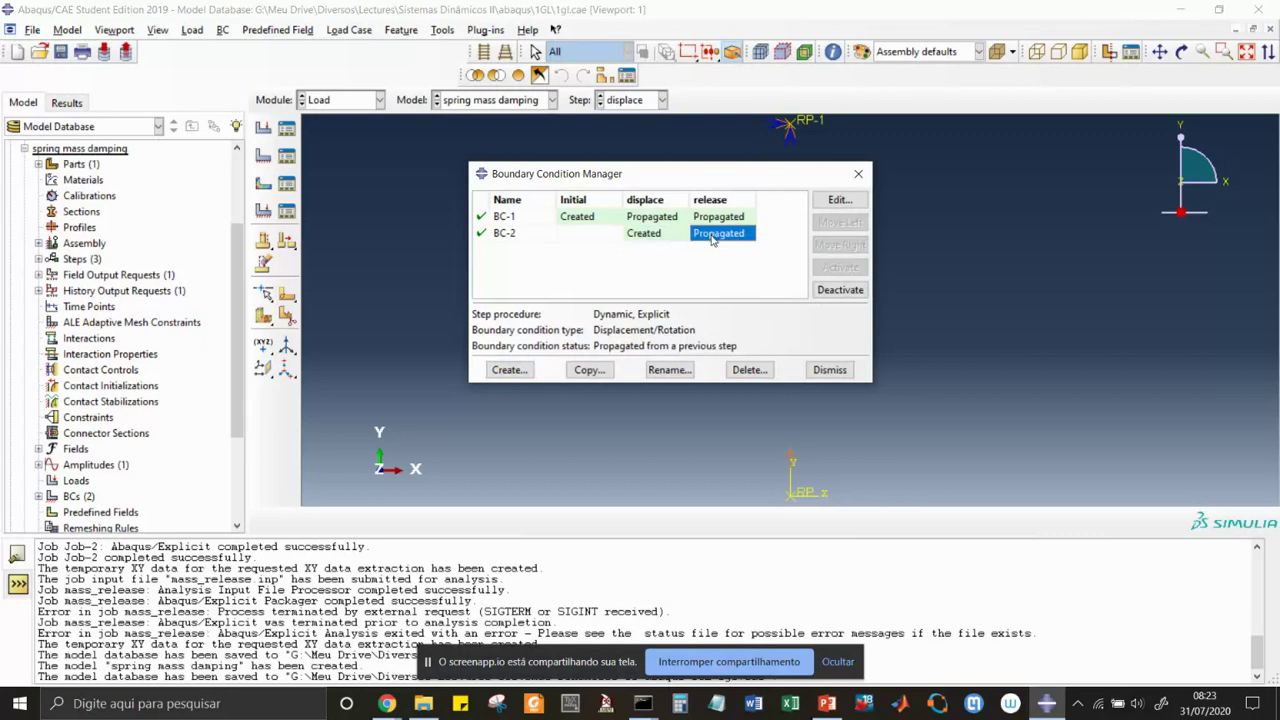
left_click(840, 289)
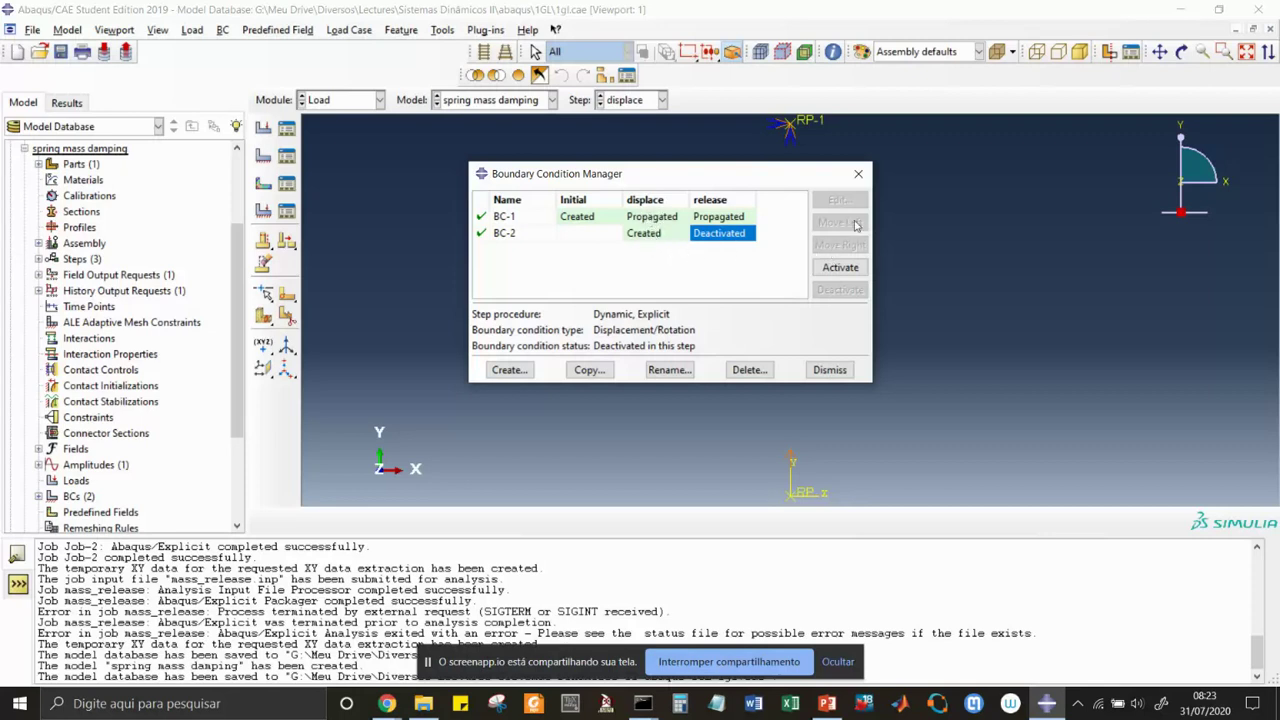
left_click(829, 370)
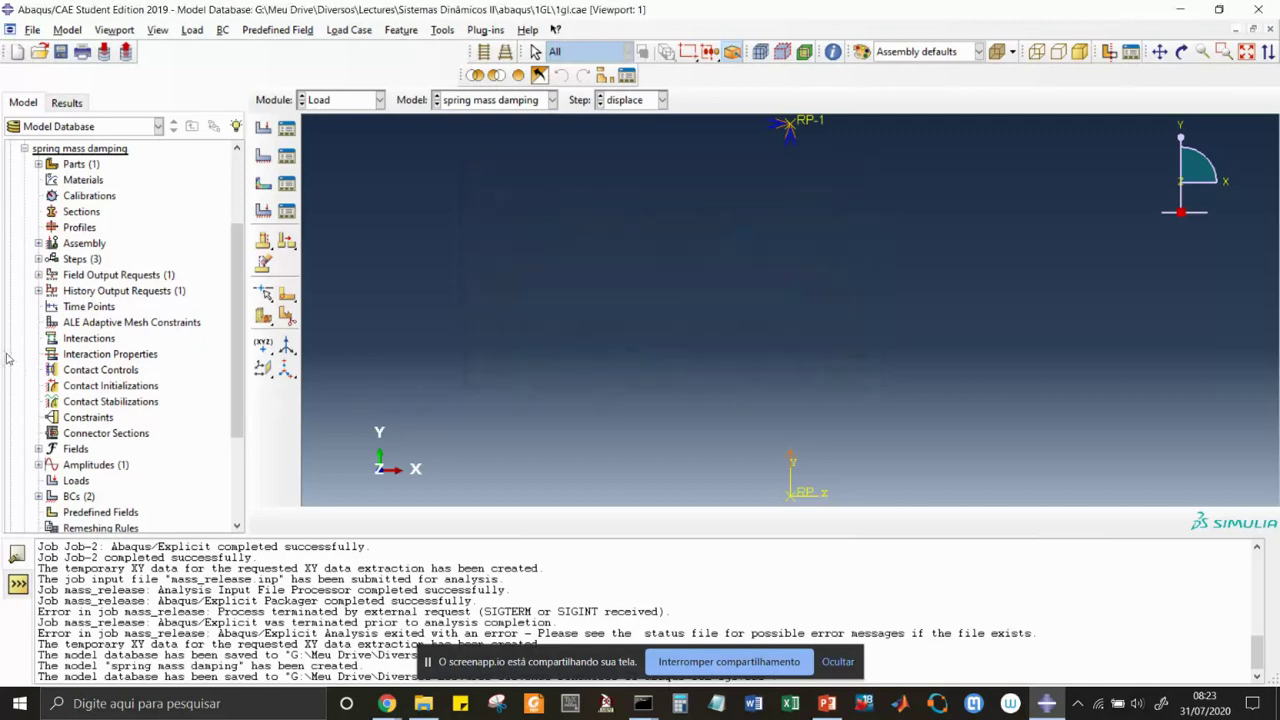
left_click(379, 100)
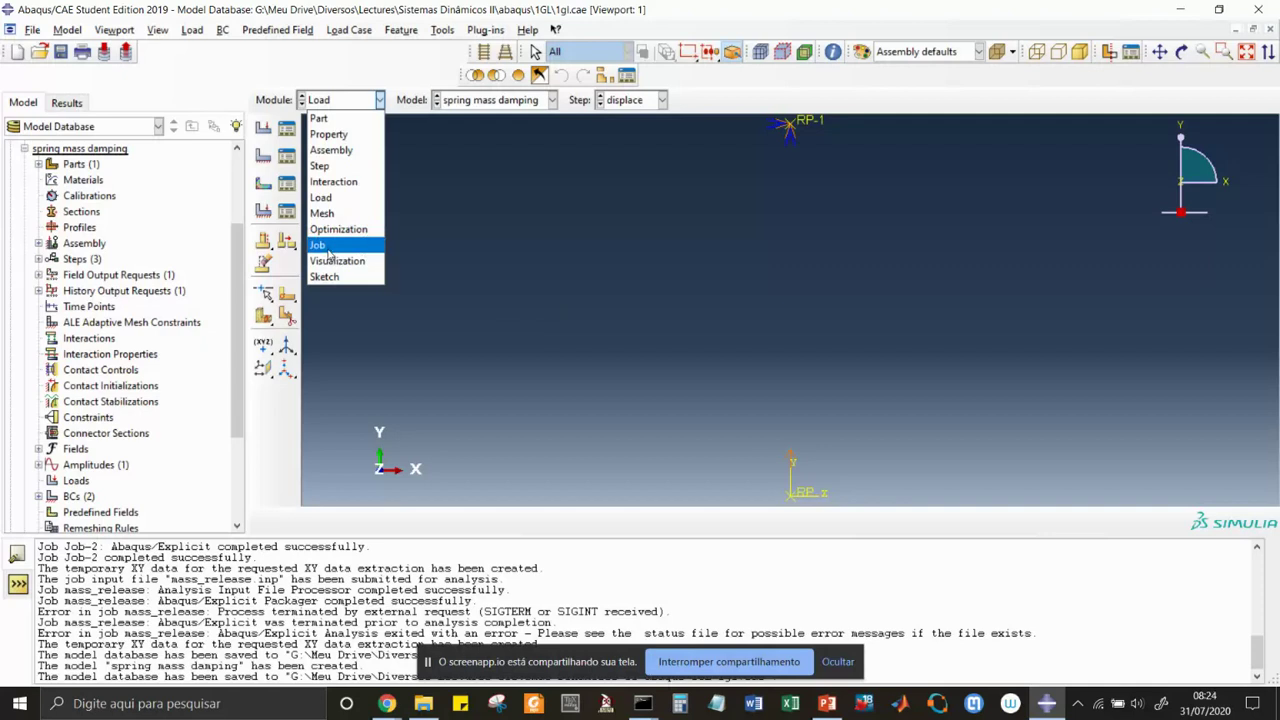
left_click(472, 287)
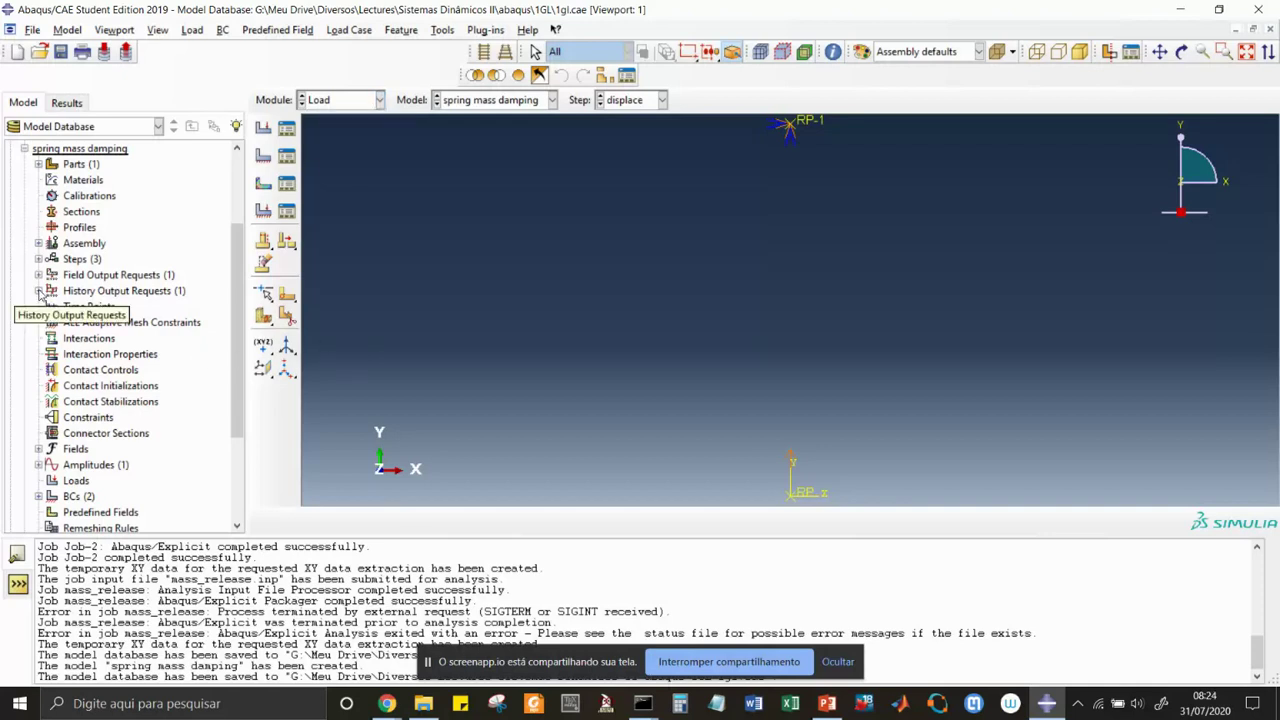
- Set the output frequency of field output request F-Output-1 to every 1e-2 units of time
left_click(38, 275)
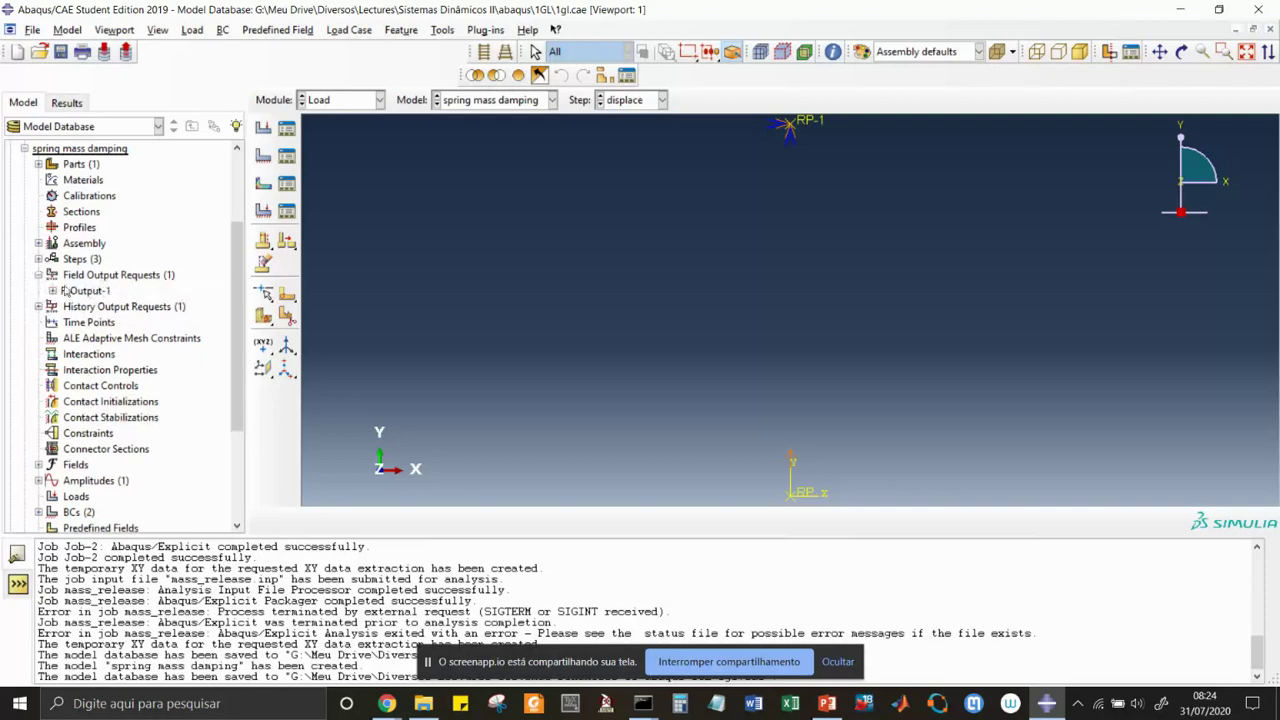
double_click(84, 291)
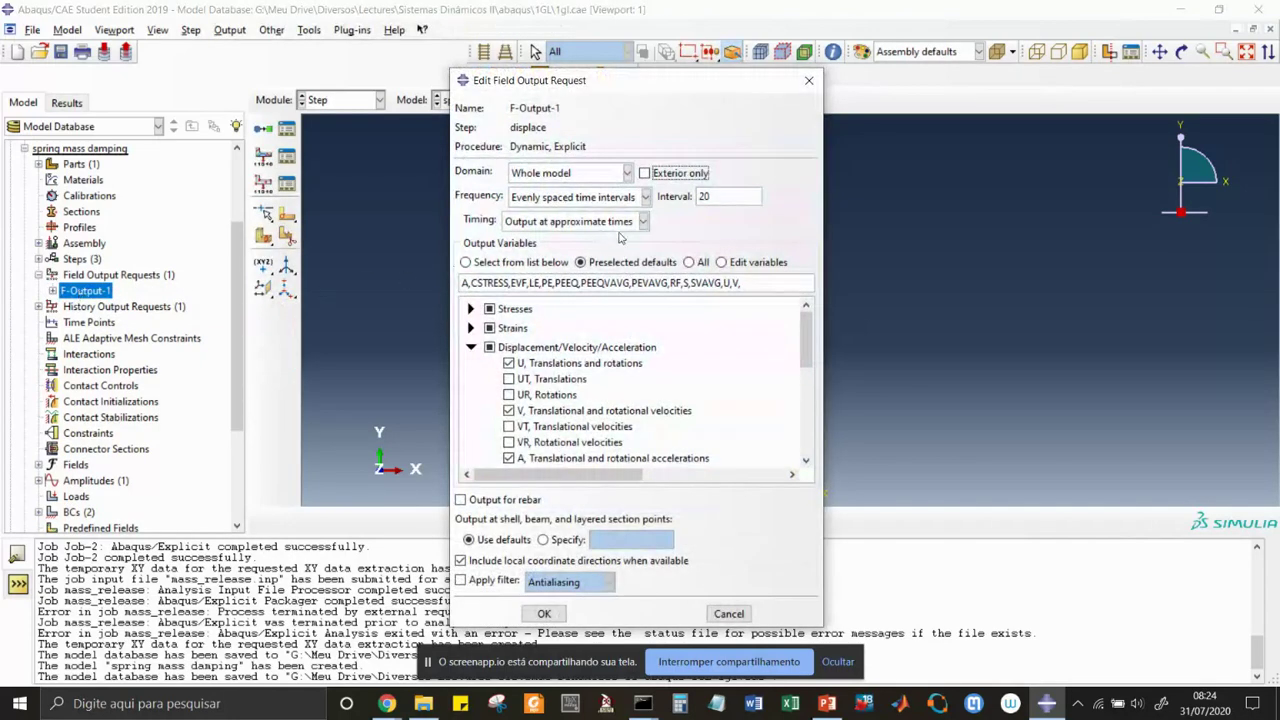
left_click(646, 197)
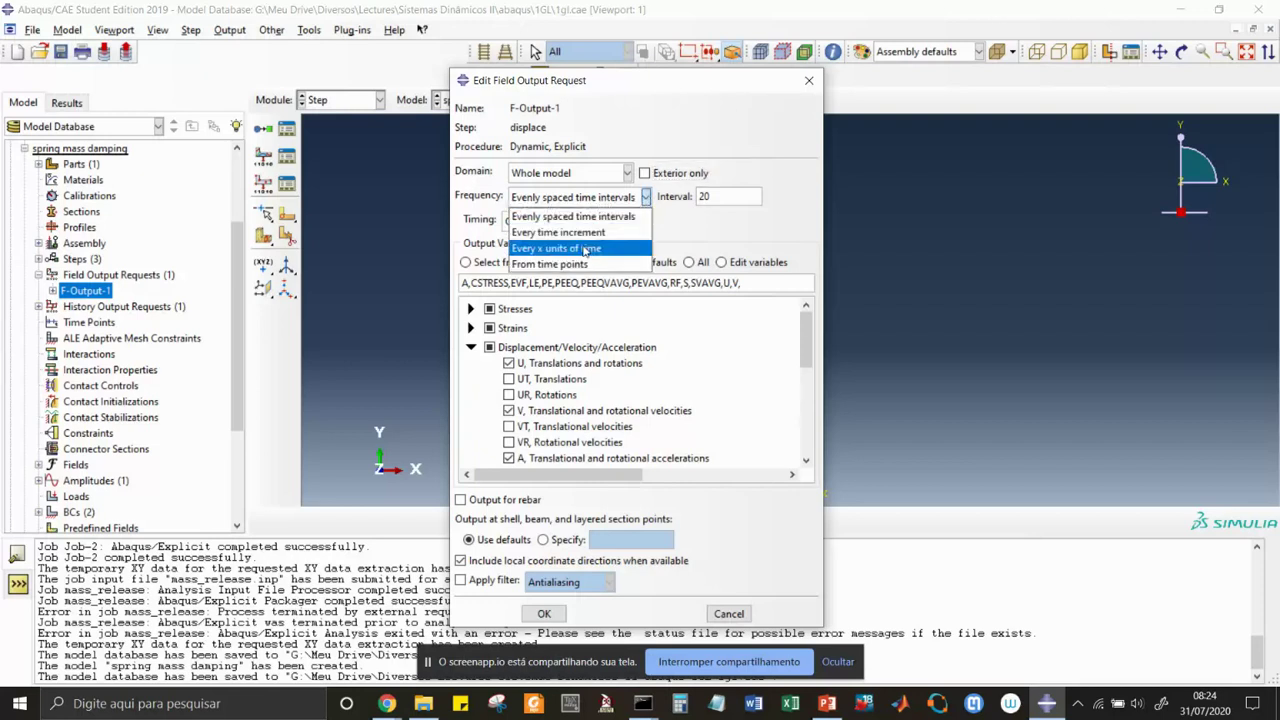
left_click(556, 248)
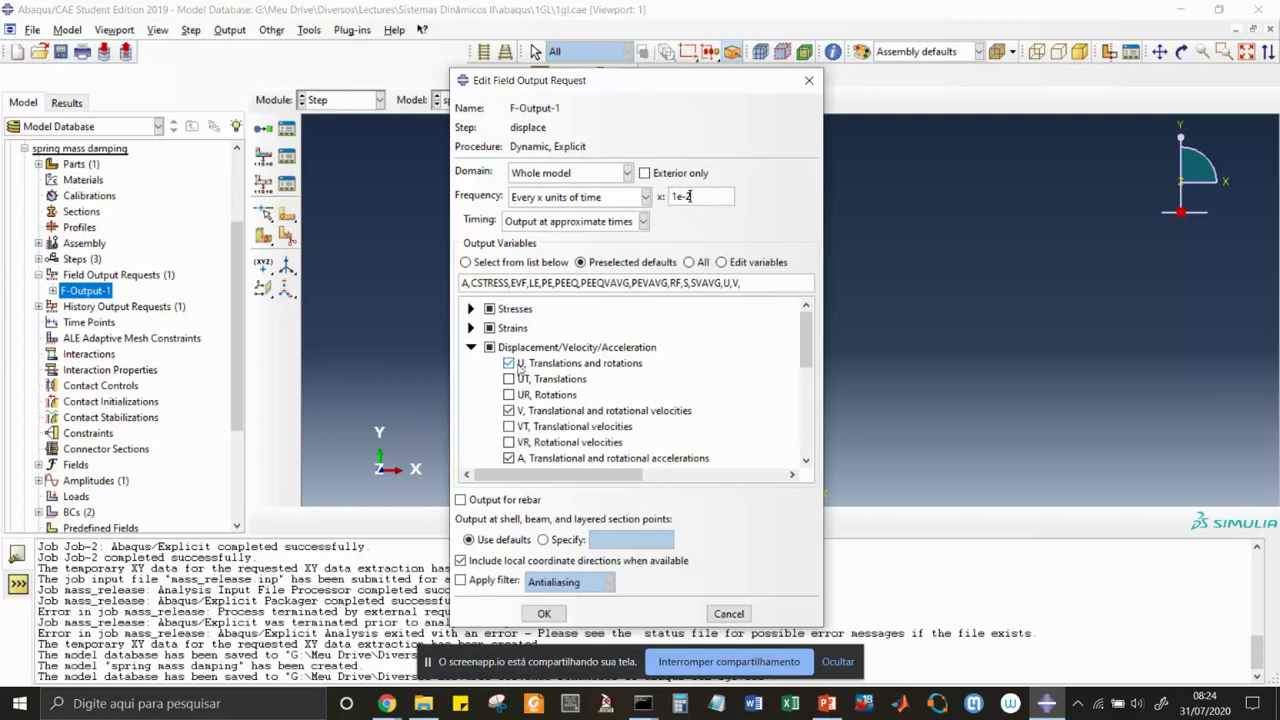
- Restrict F-Output-1's output variables to UT translations only, keeping the whole model as domain, and save the request
left_click(509, 410)
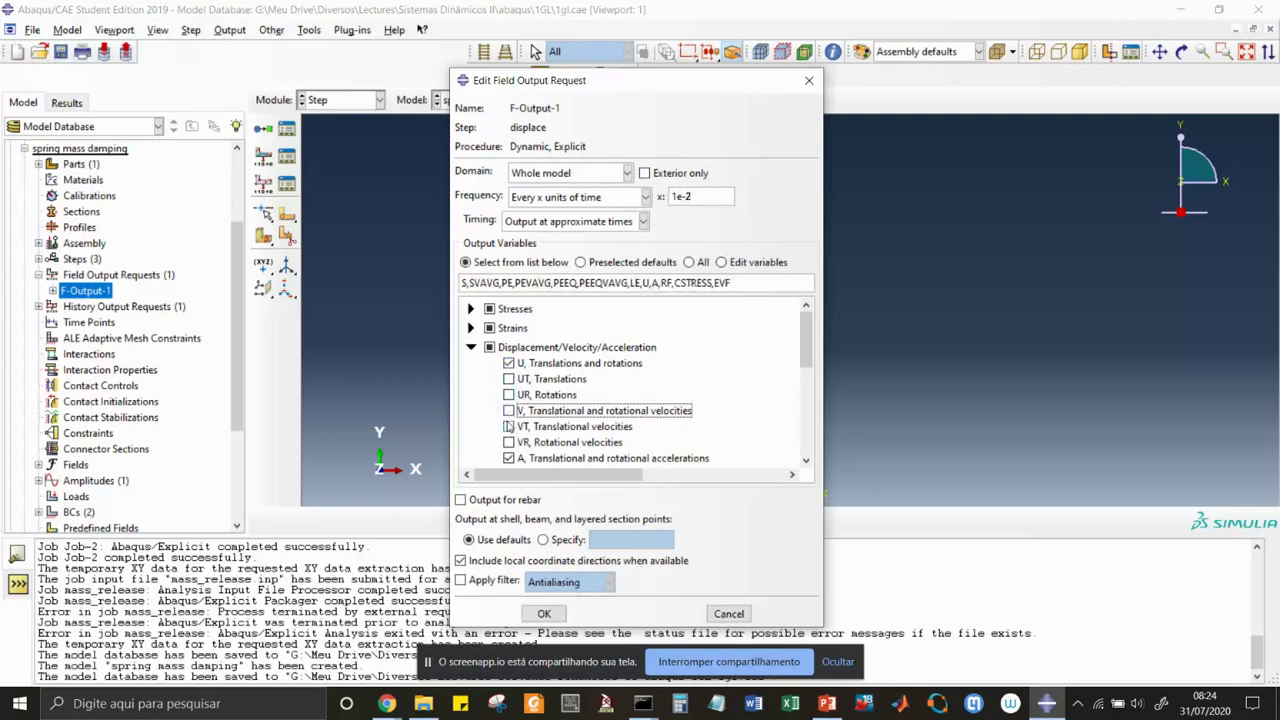
left_click(489, 347)
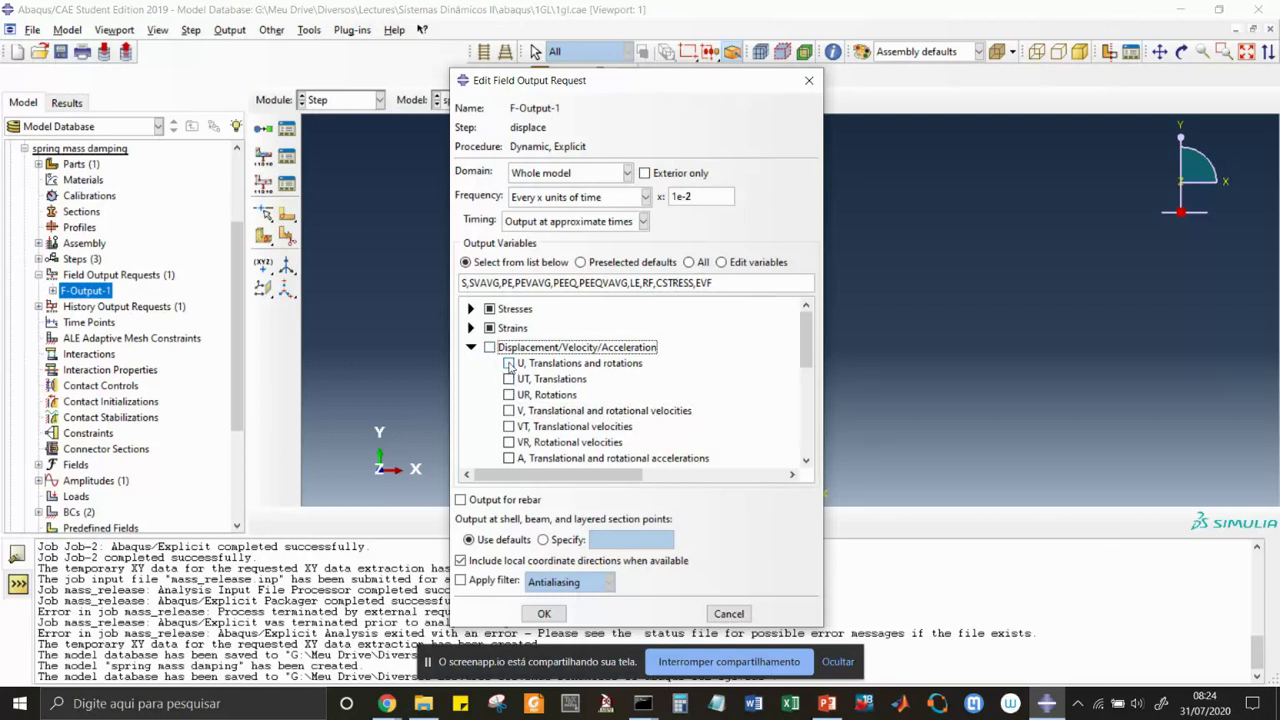
left_click(509, 379)
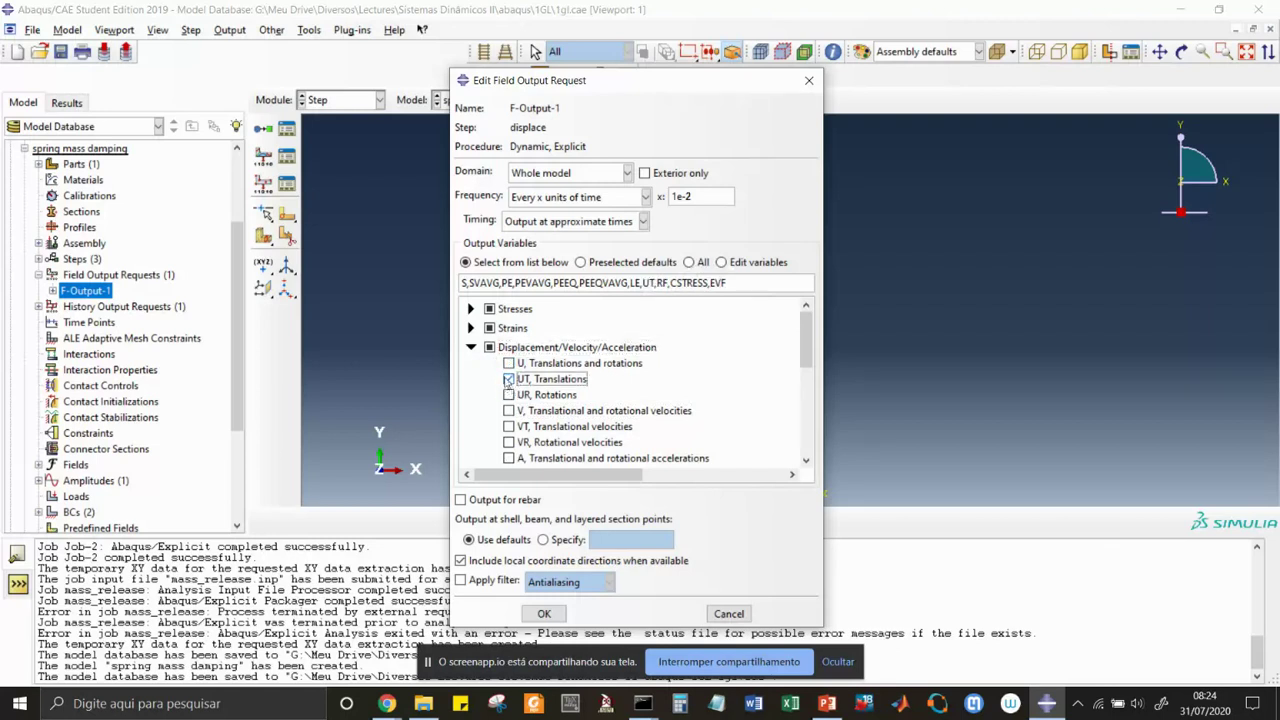
left_click(489, 328)
left_click(489, 309)
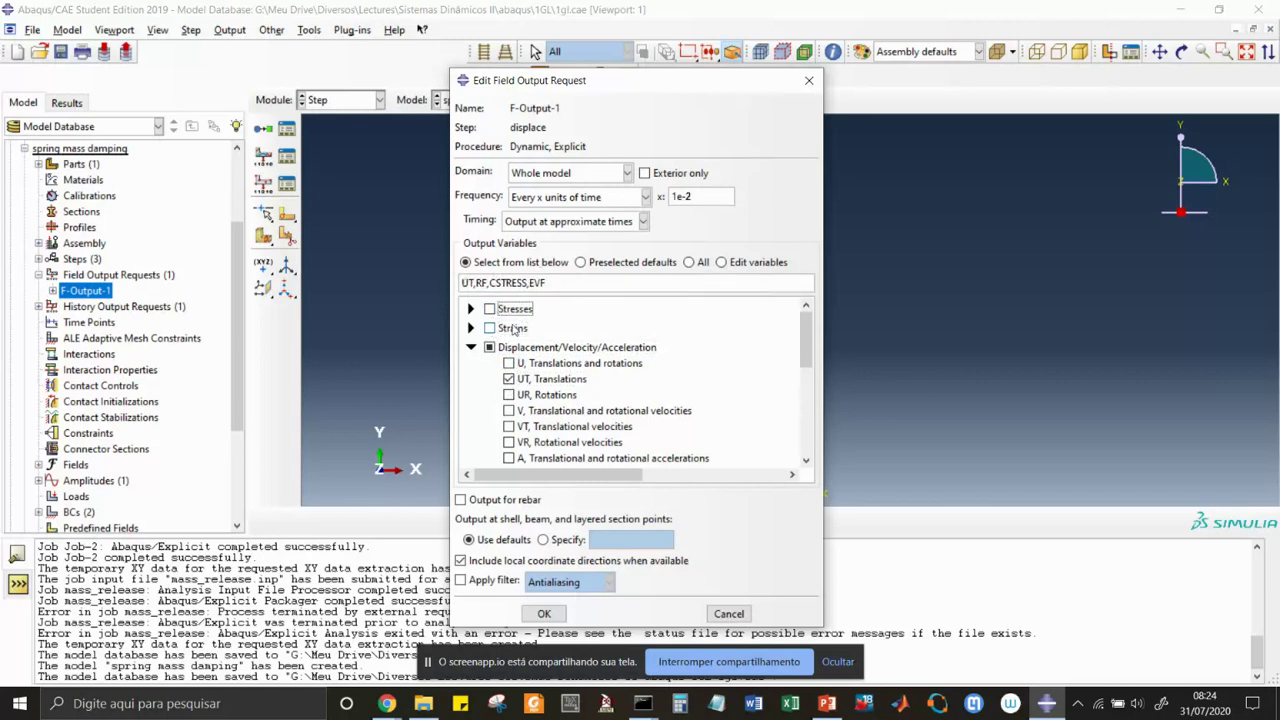
left_click(470, 347)
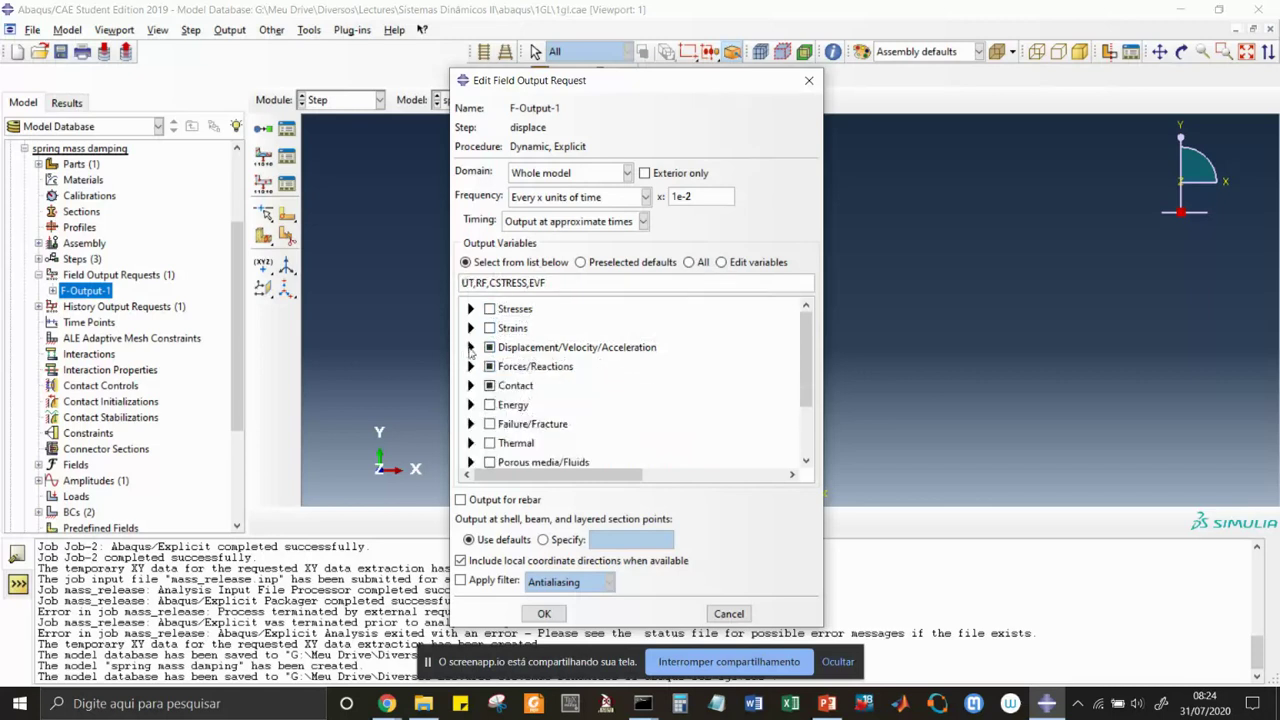
left_click(489, 366)
left_click(489, 385)
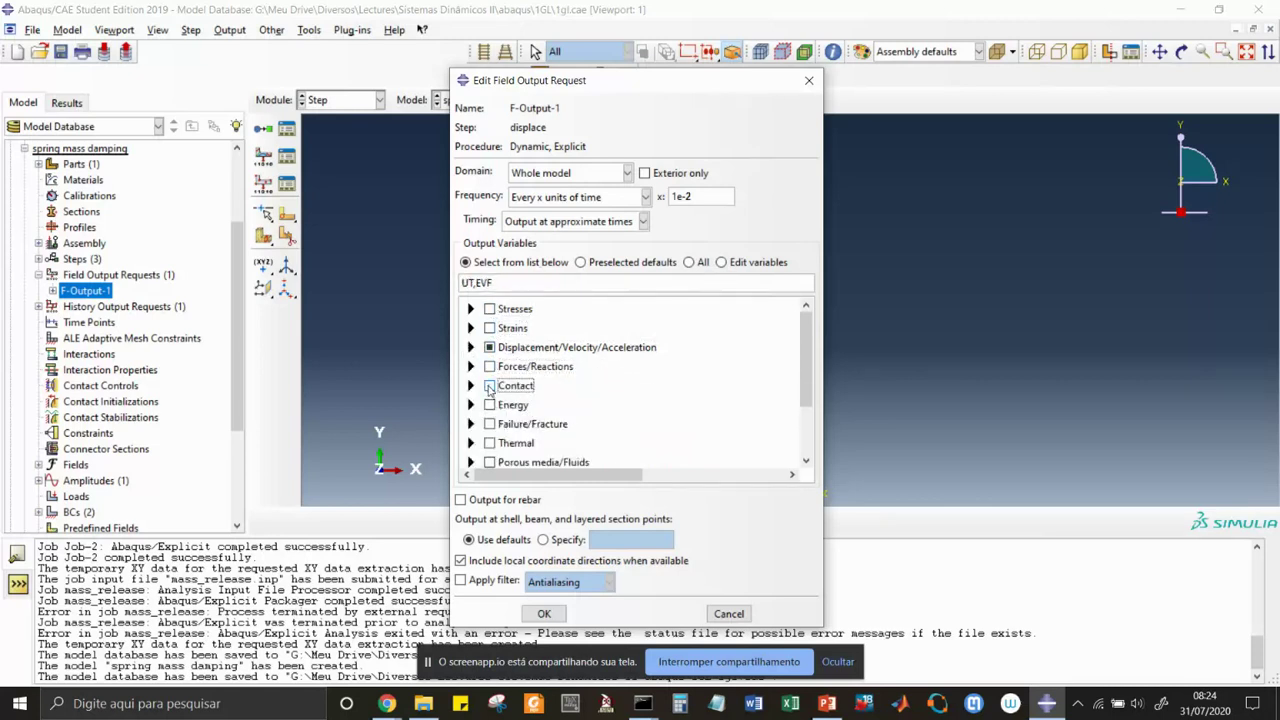
scroll(489, 389, "down", 3)
left_click(490, 419)
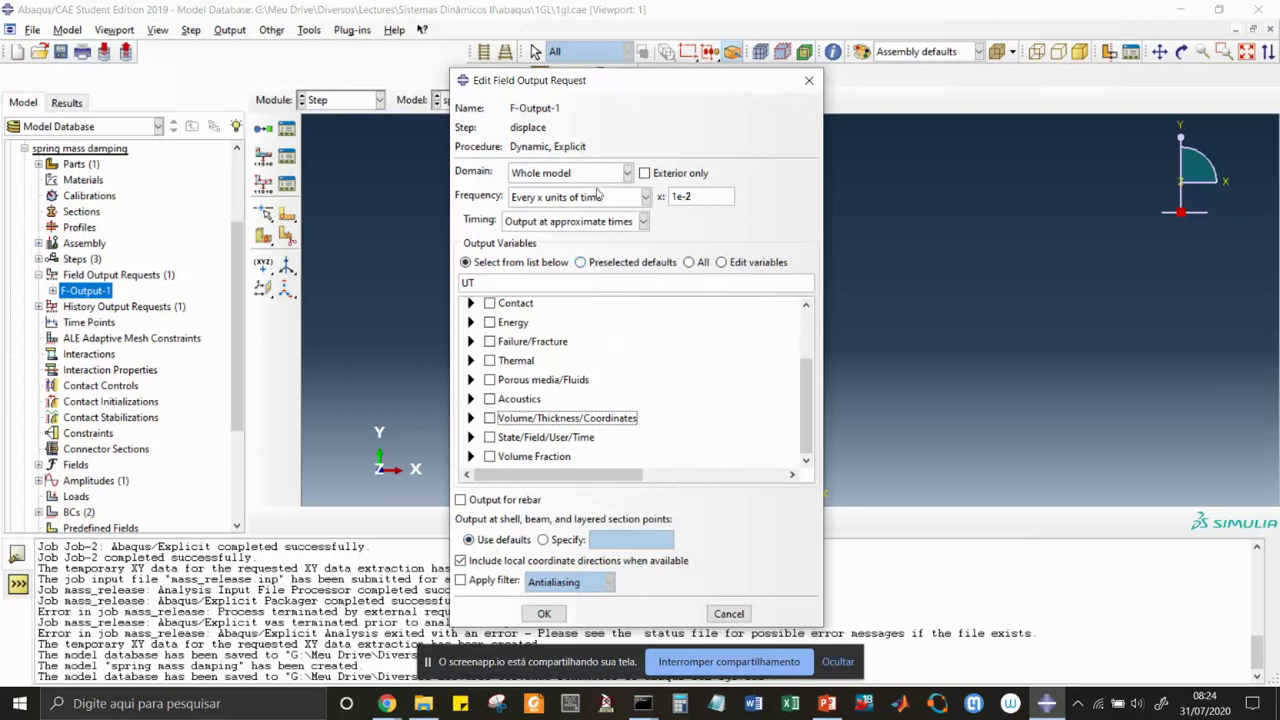
left_click(628, 173)
left_click(628, 173)
left_click(545, 614)
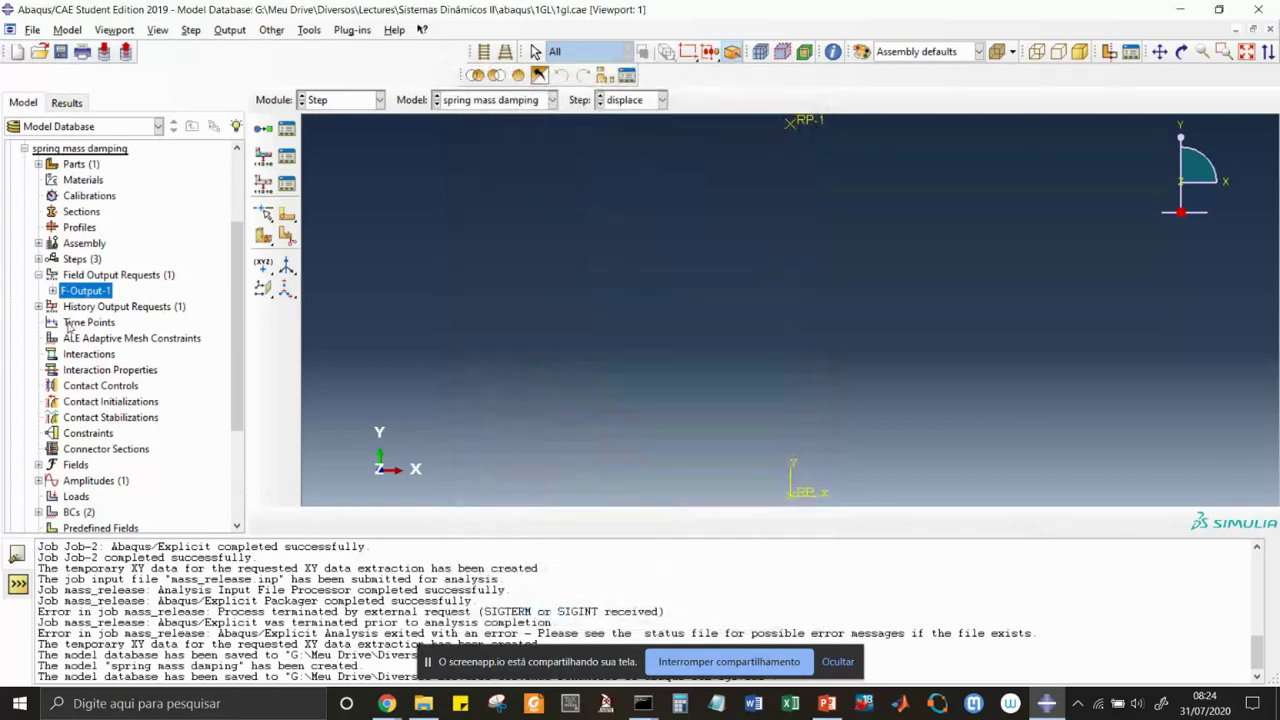
left_click(87, 277)
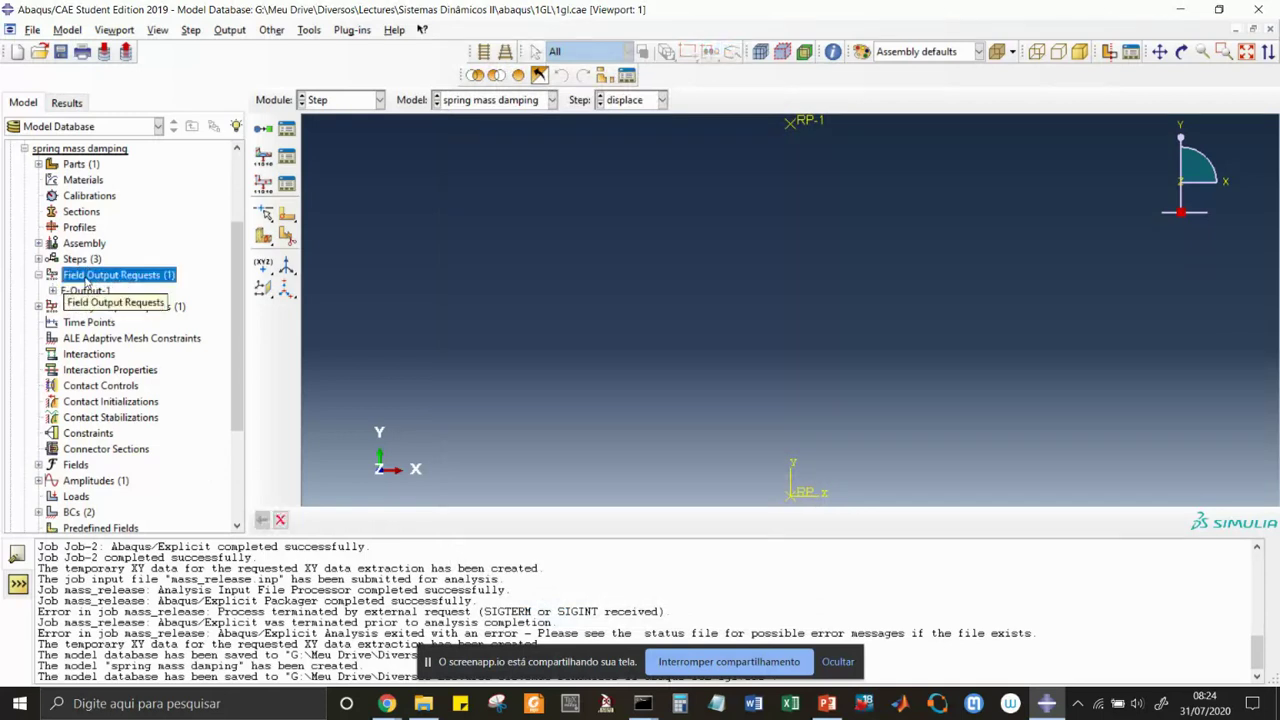
double_click(87, 277)
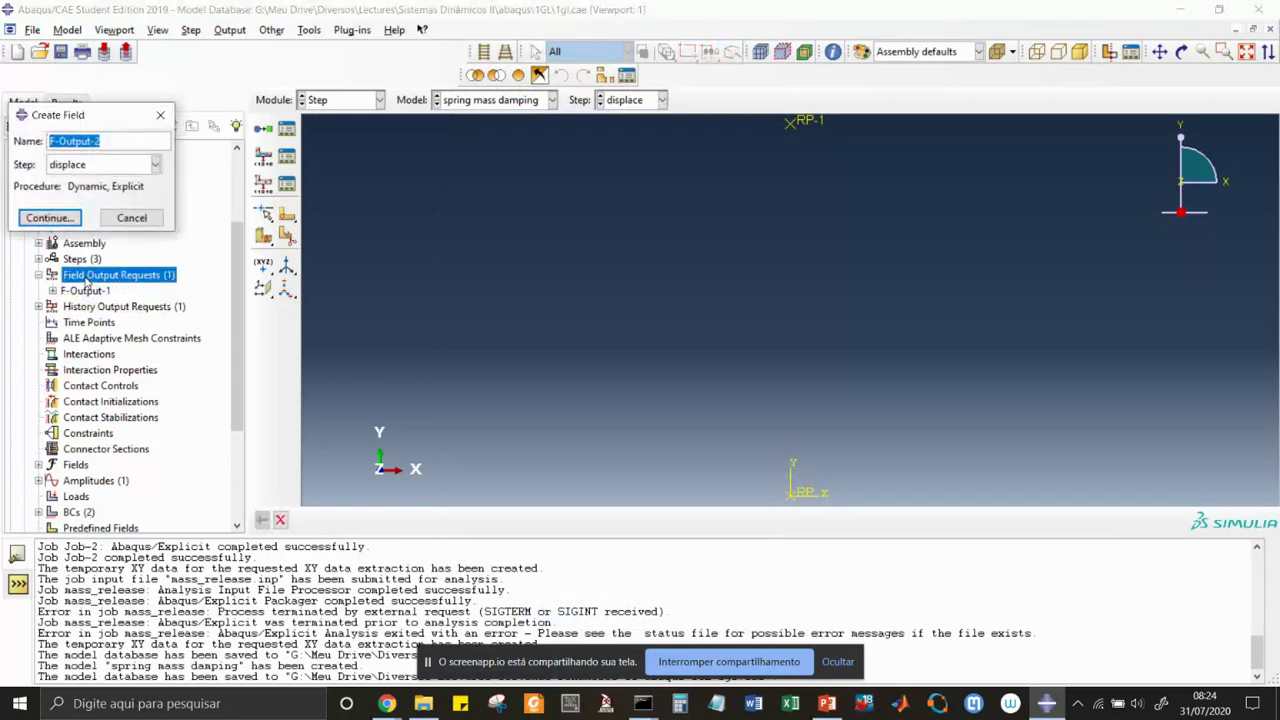
left_click(131, 217)
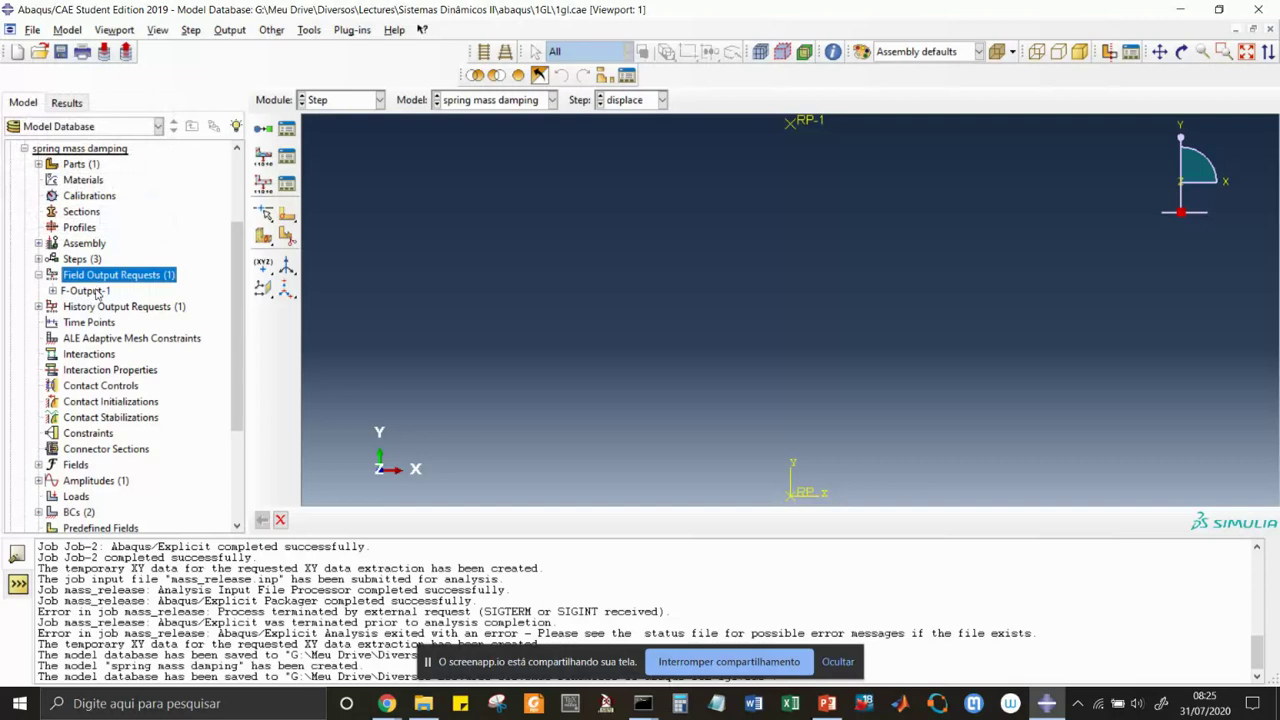
double_click(87, 291)
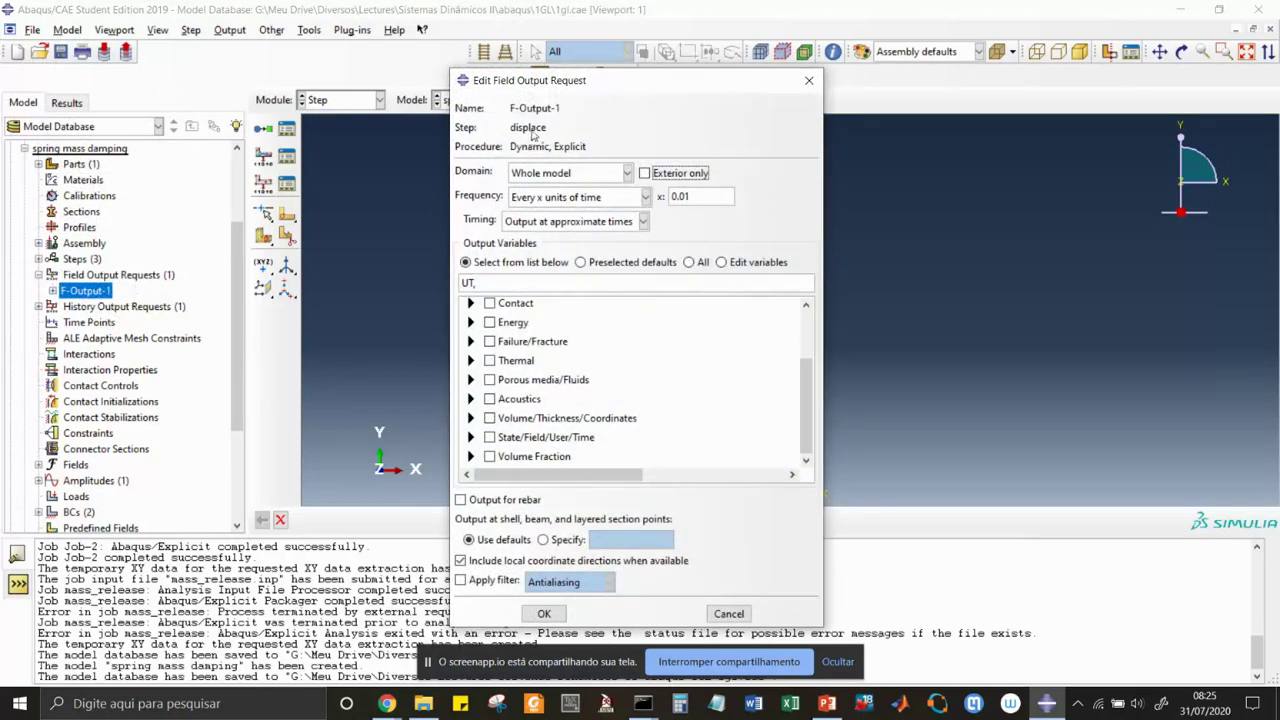
left_click(729, 614)
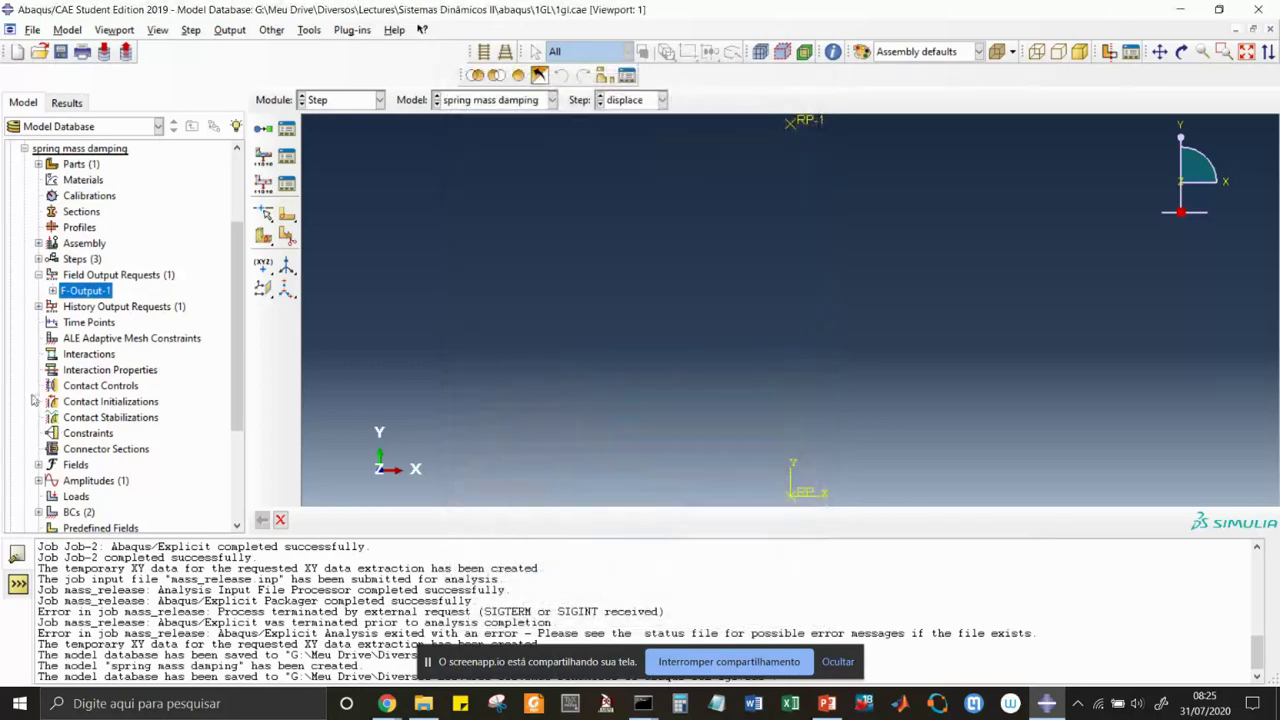
- Create a second field output request in the release step
left_click(87, 279)
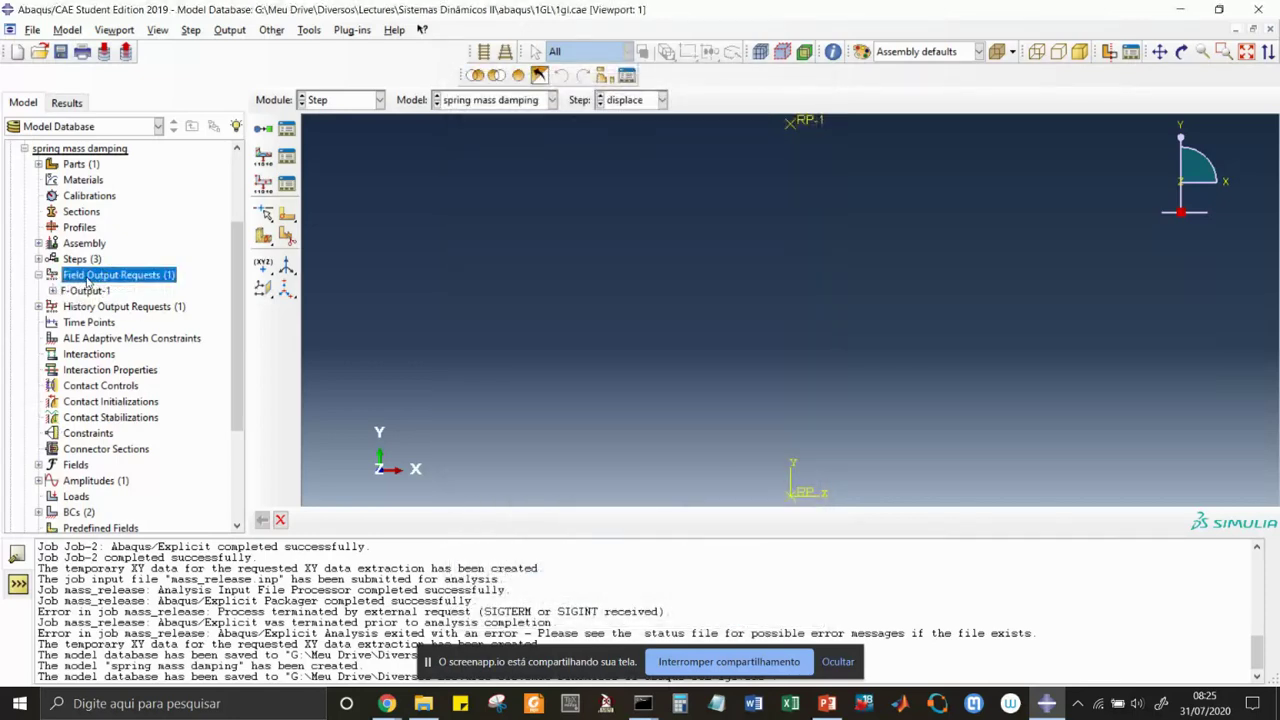
double_click(87, 279)
left_click(155, 165)
left_click(100, 198)
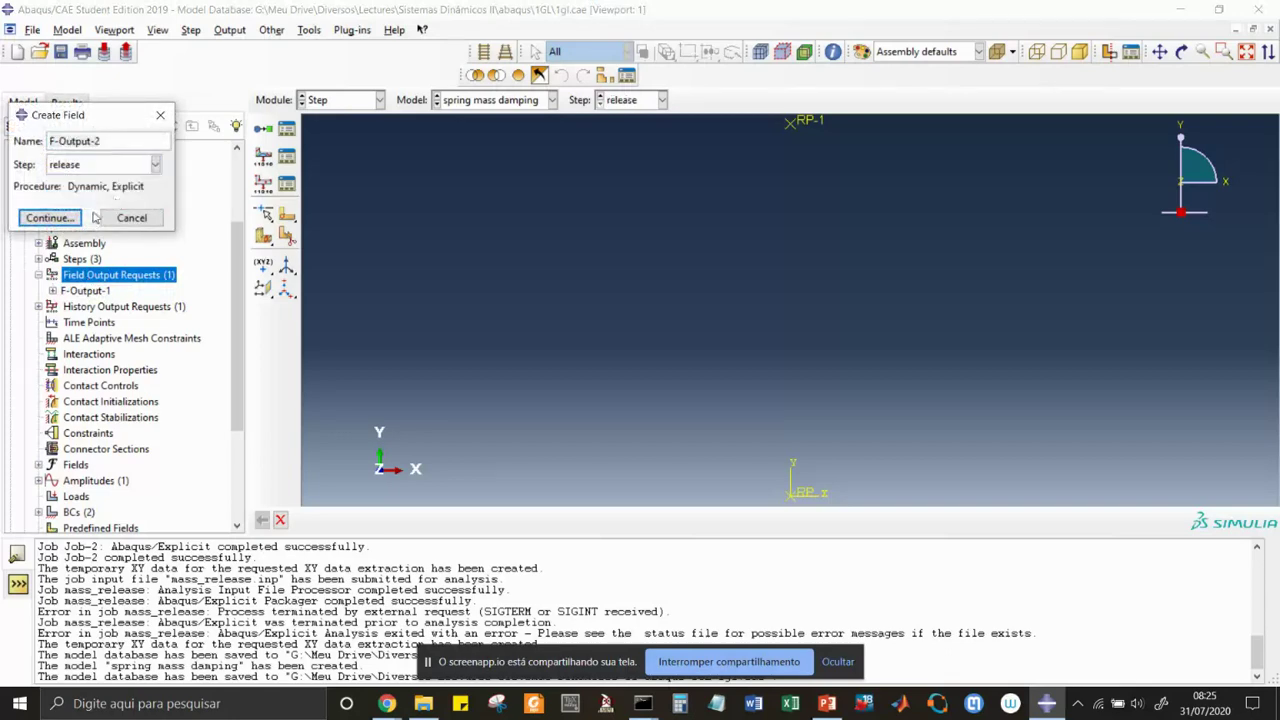
left_click(64, 220)
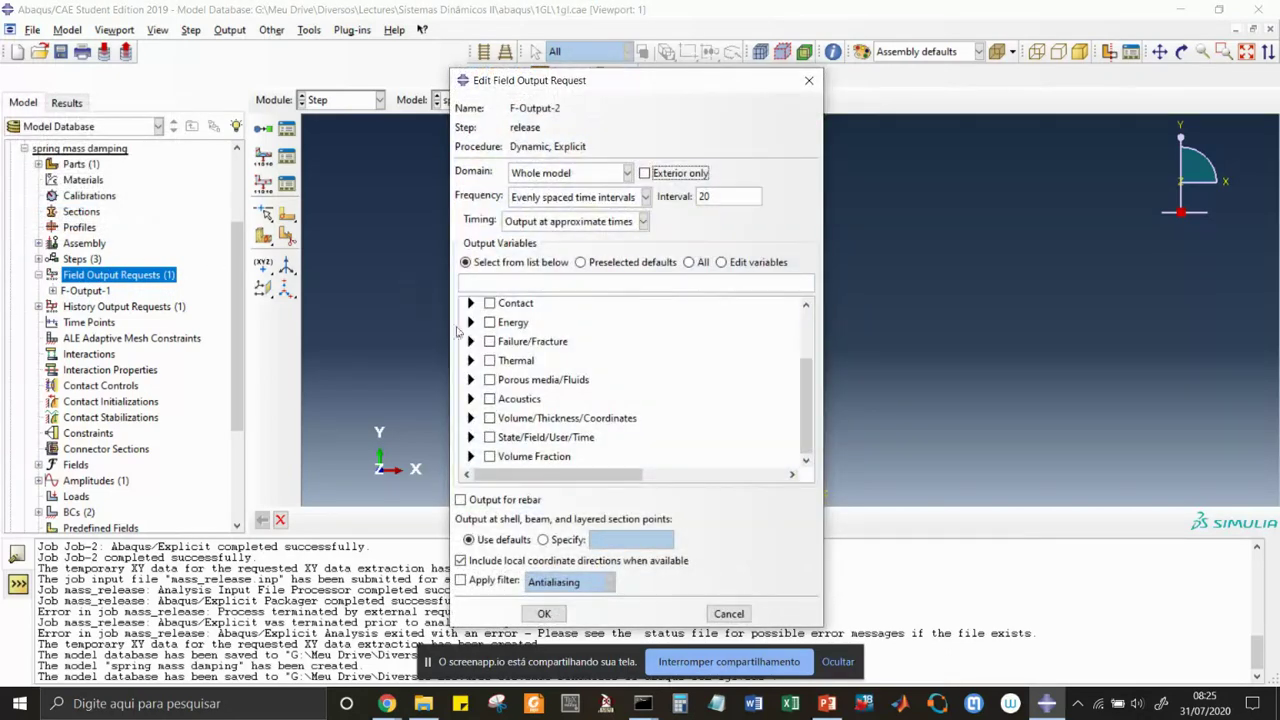
- Configure the release step's field output for every 1e-2 units of time with only UT translations, and save the request
left_click(645, 197)
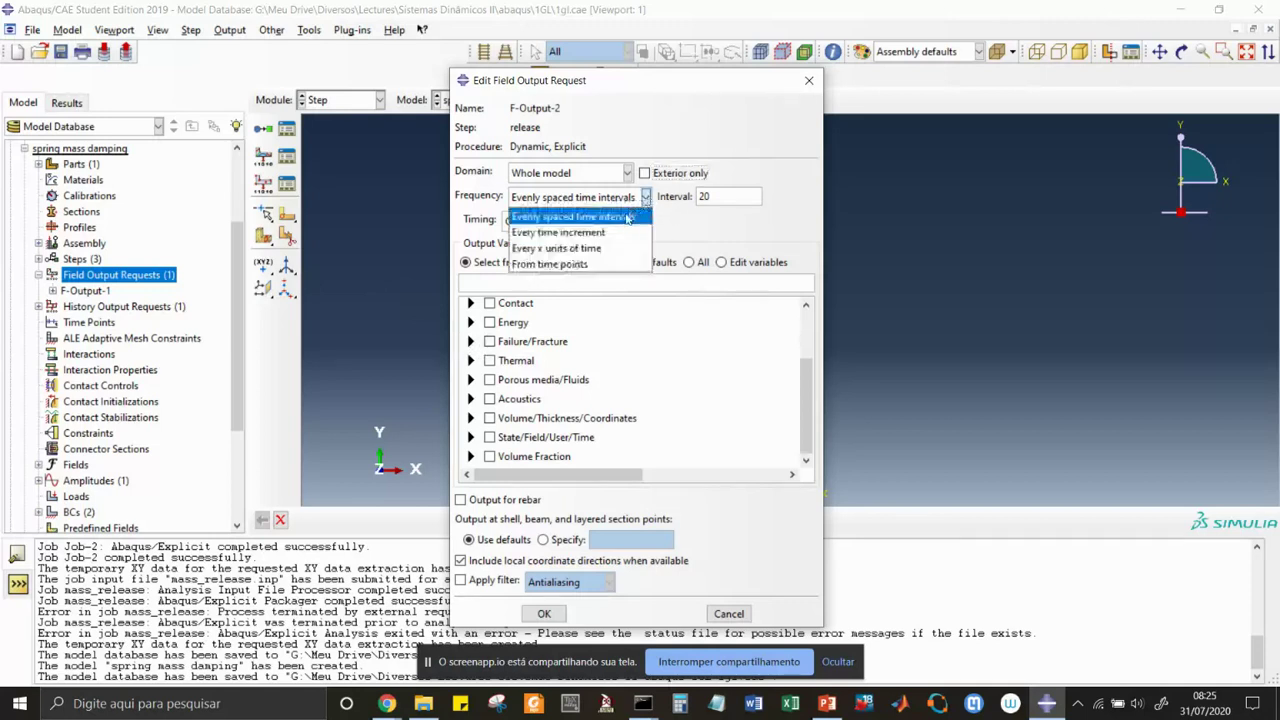
left_click(590, 248)
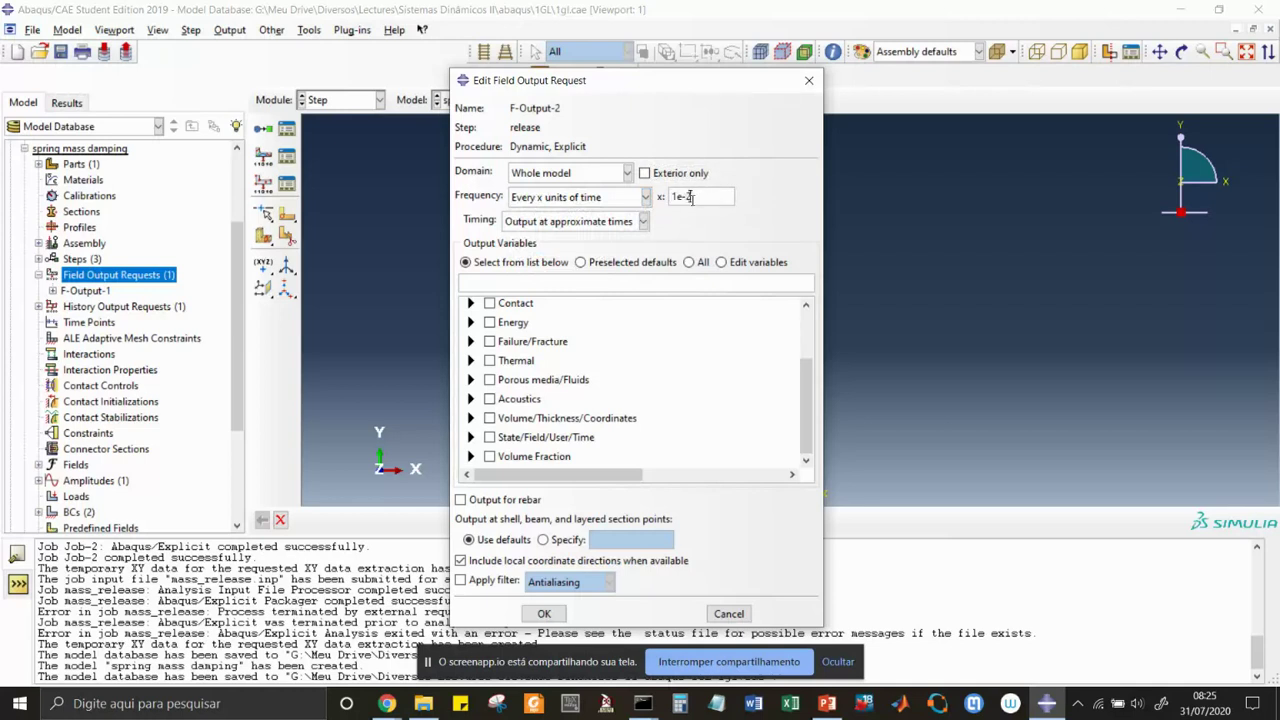
scroll(650, 348, "up", 4)
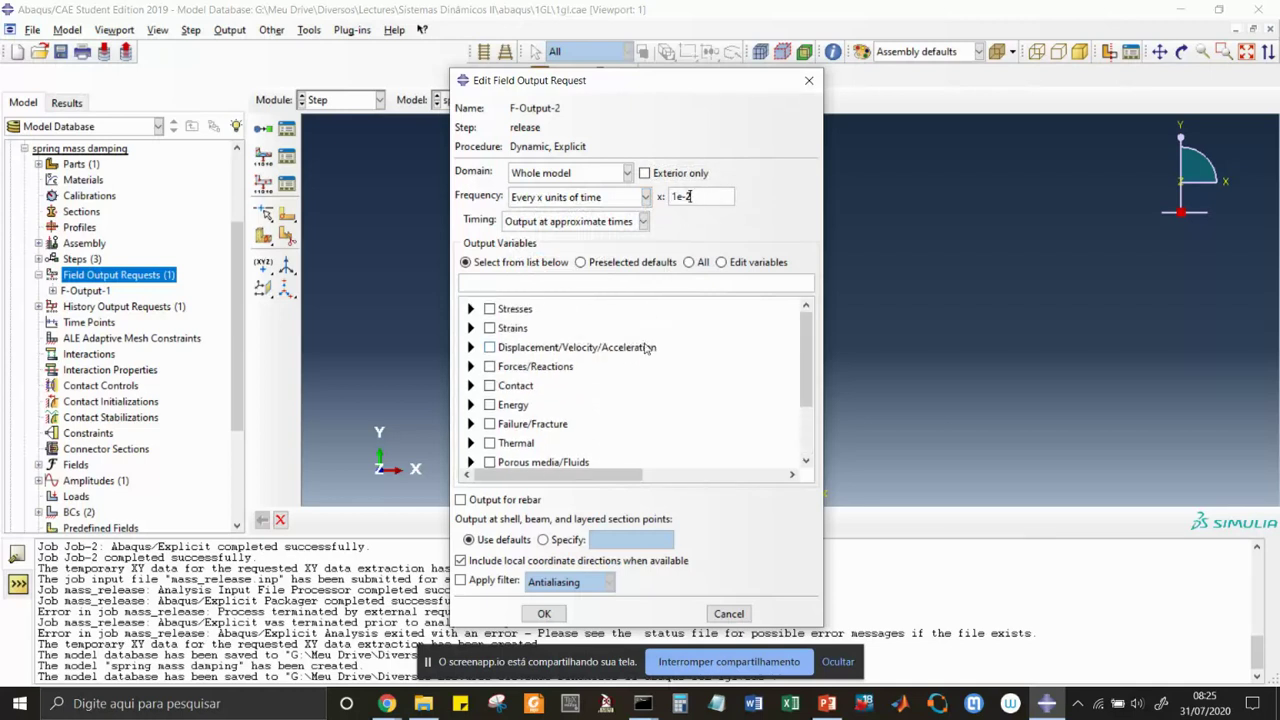
left_click(471, 347)
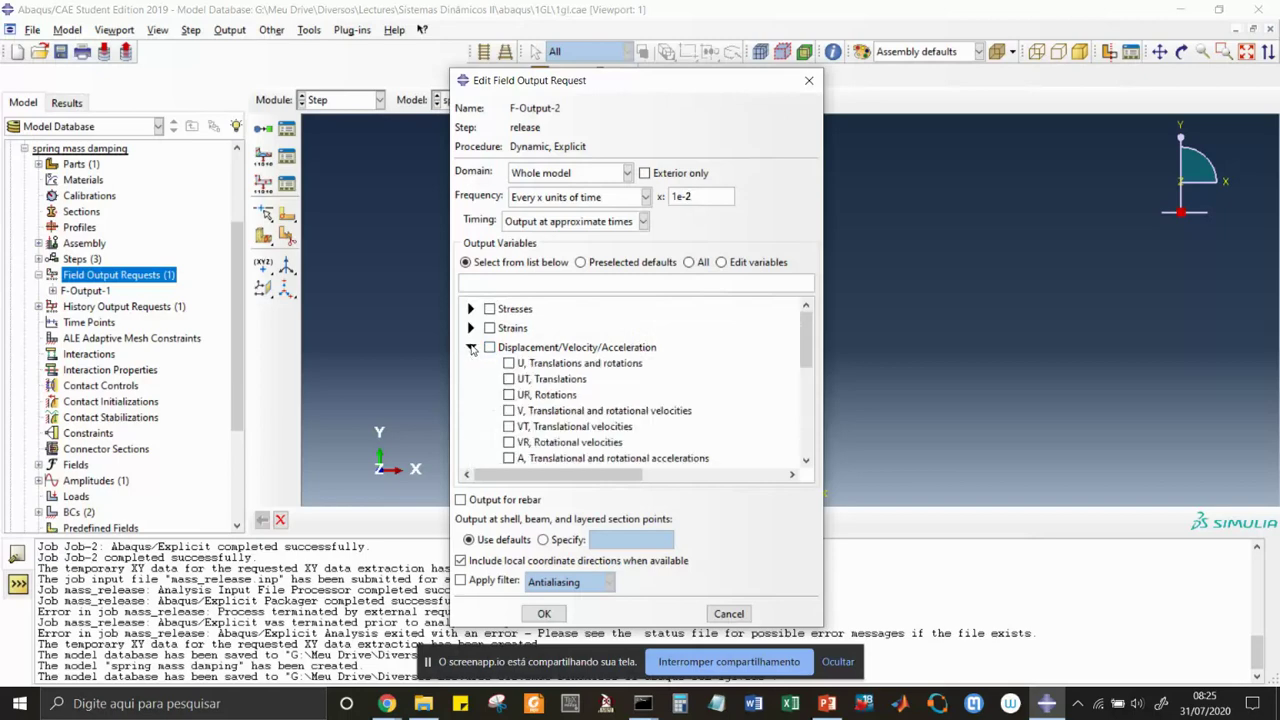
left_click(508, 380)
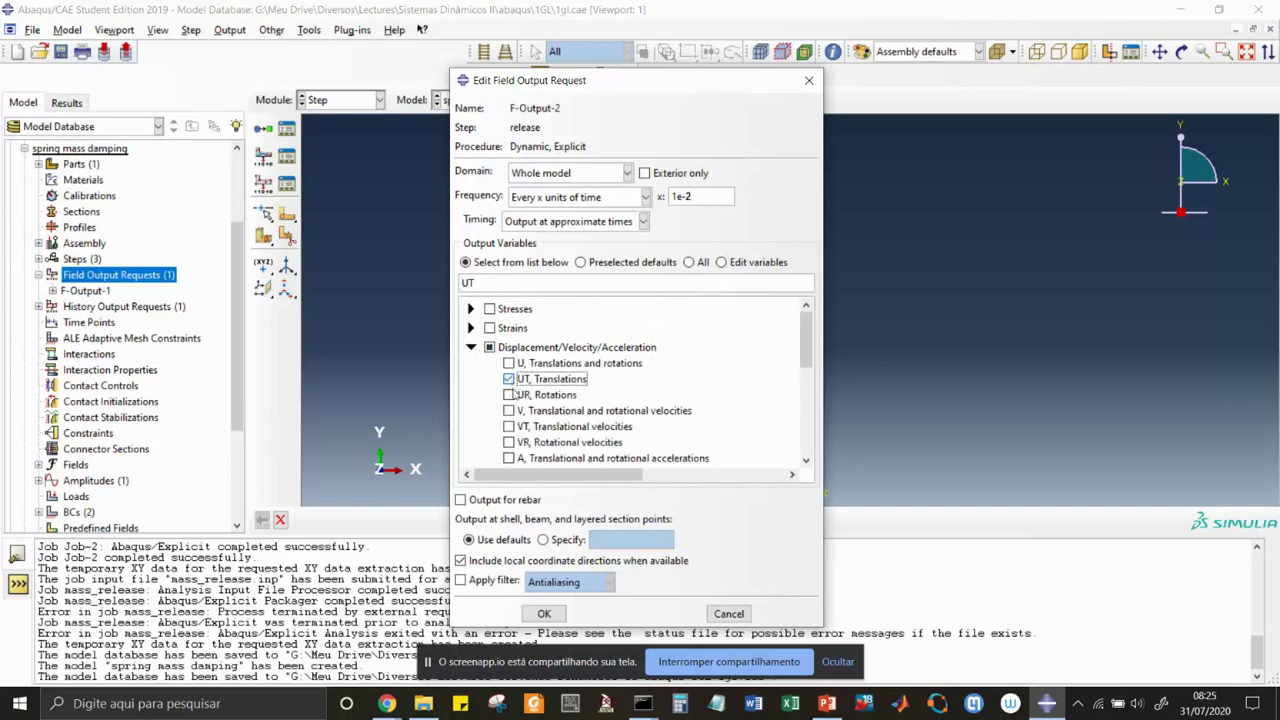
left_click(545, 614)
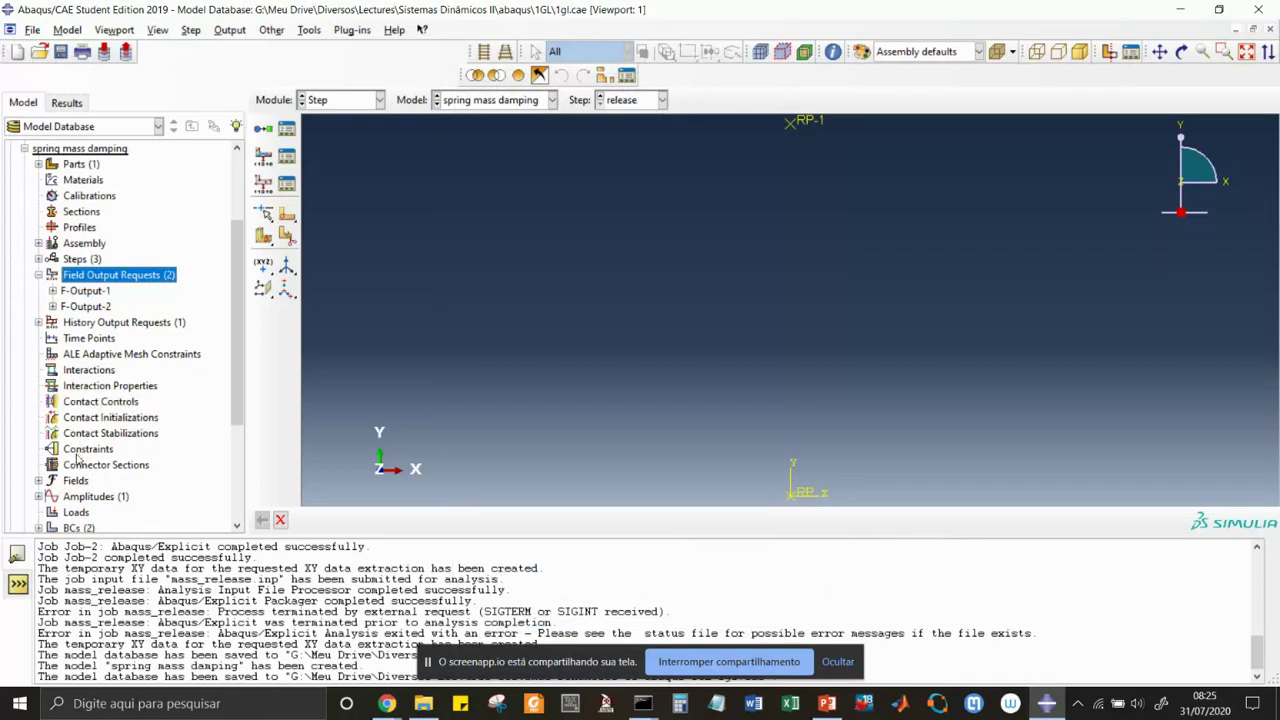
- Save the model database and switch to the Job module
scroll(77, 457, "down", 3)
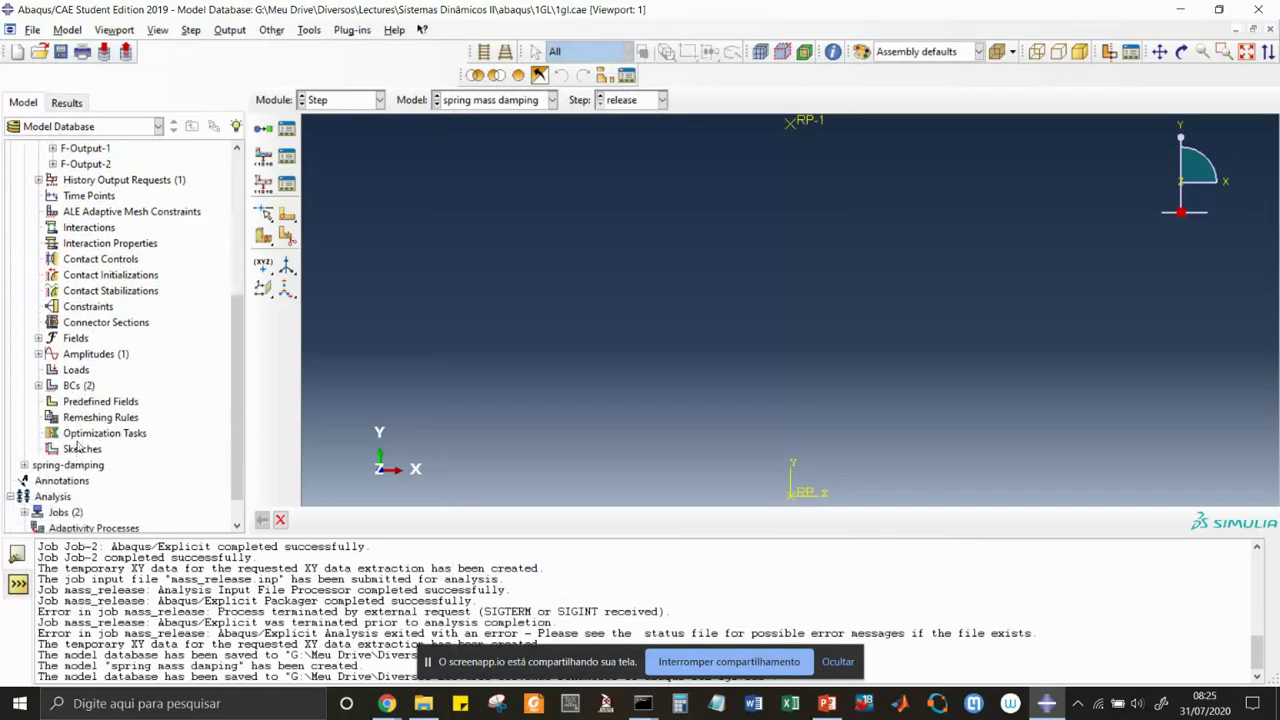
left_click(60, 51)
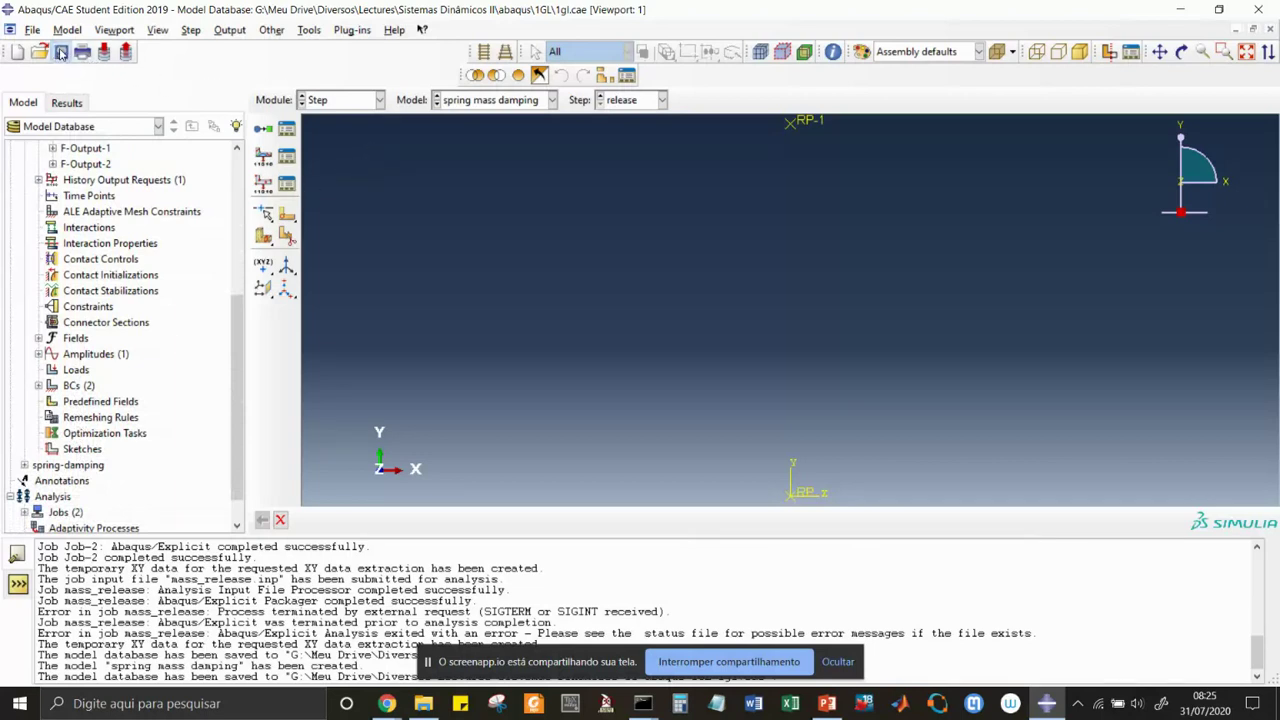
left_click(380, 100)
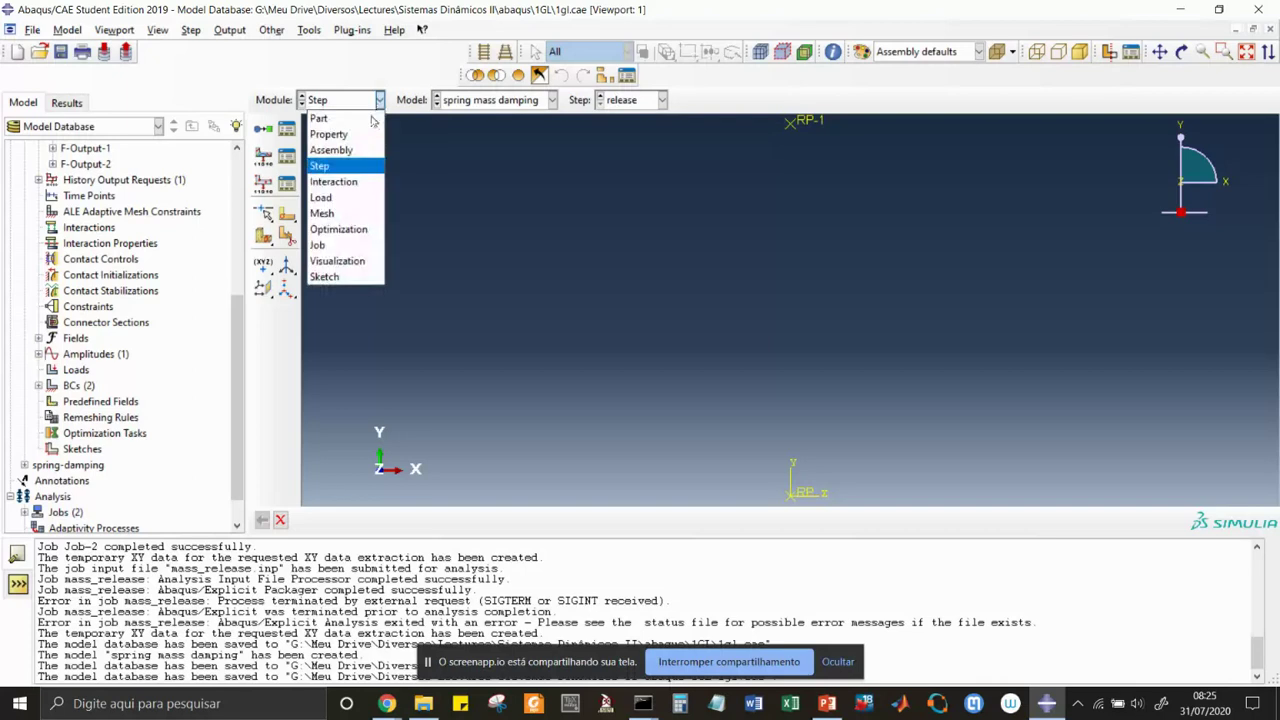
left_click(335, 246)
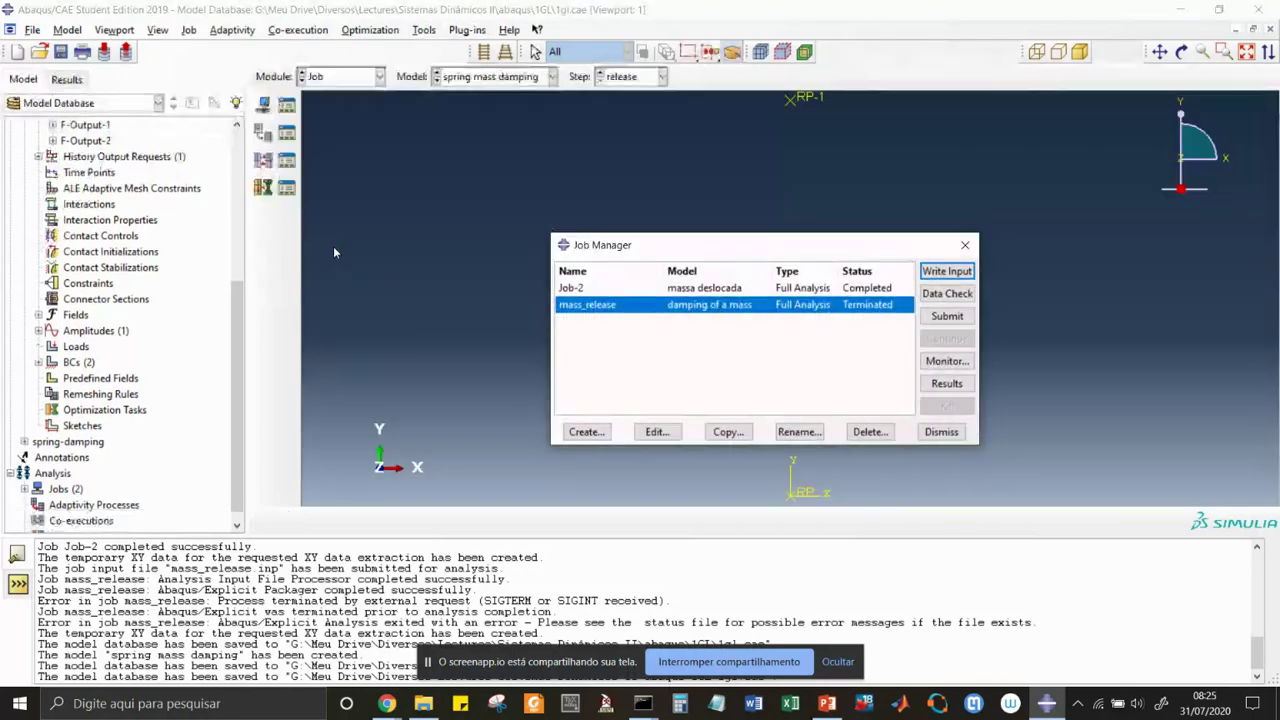
- Delete the existing jobs mass_release and Job-2 from the Job Manager
left_click(870, 434)
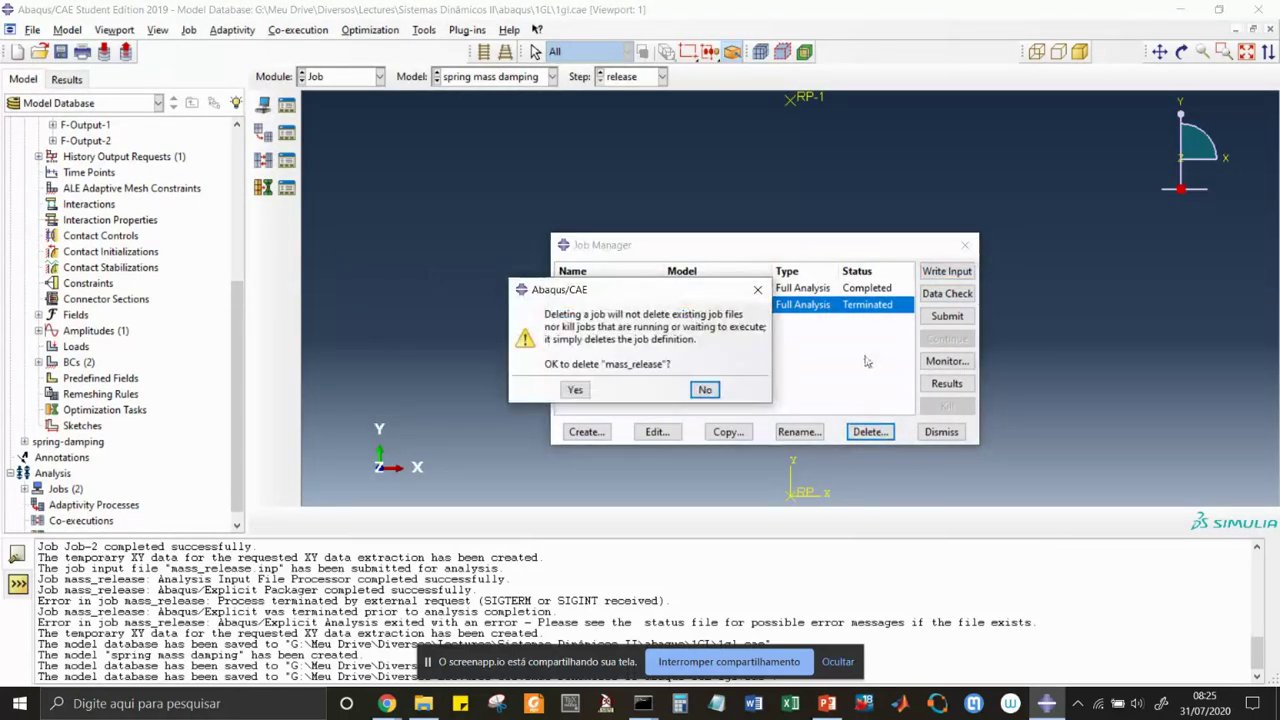
left_click(575, 390)
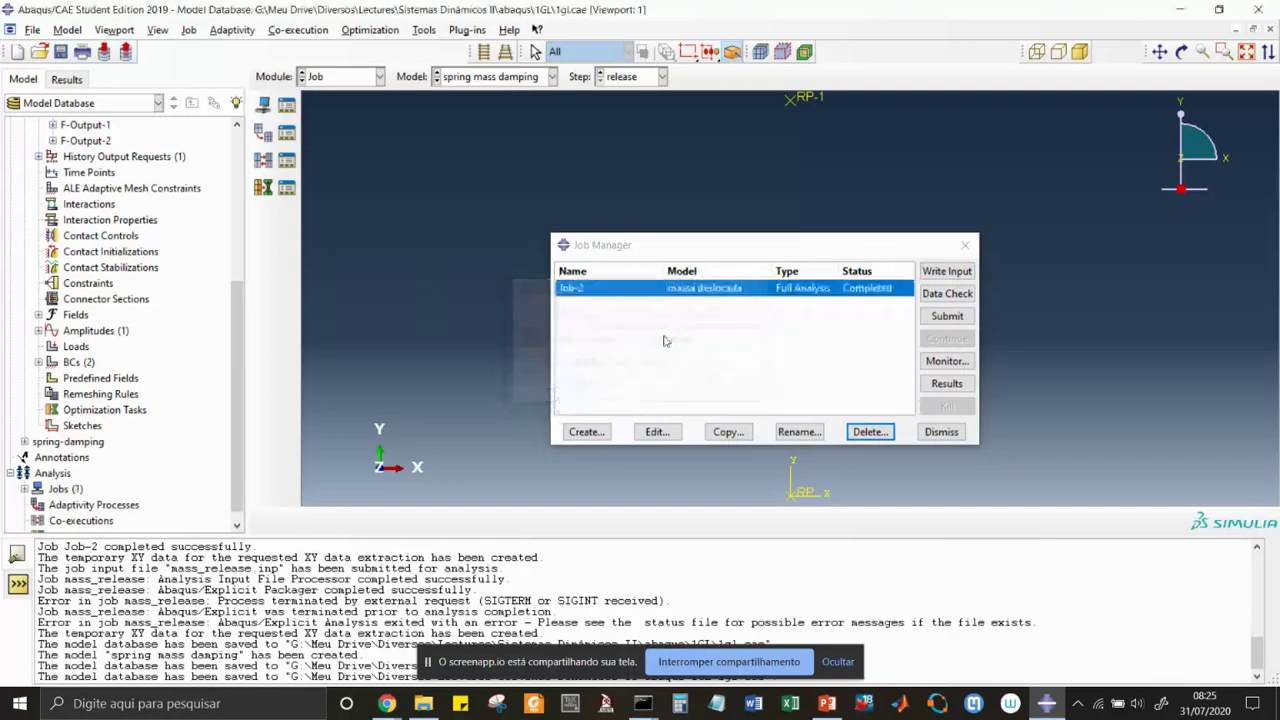
left_click(870, 432)
left_click(576, 390)
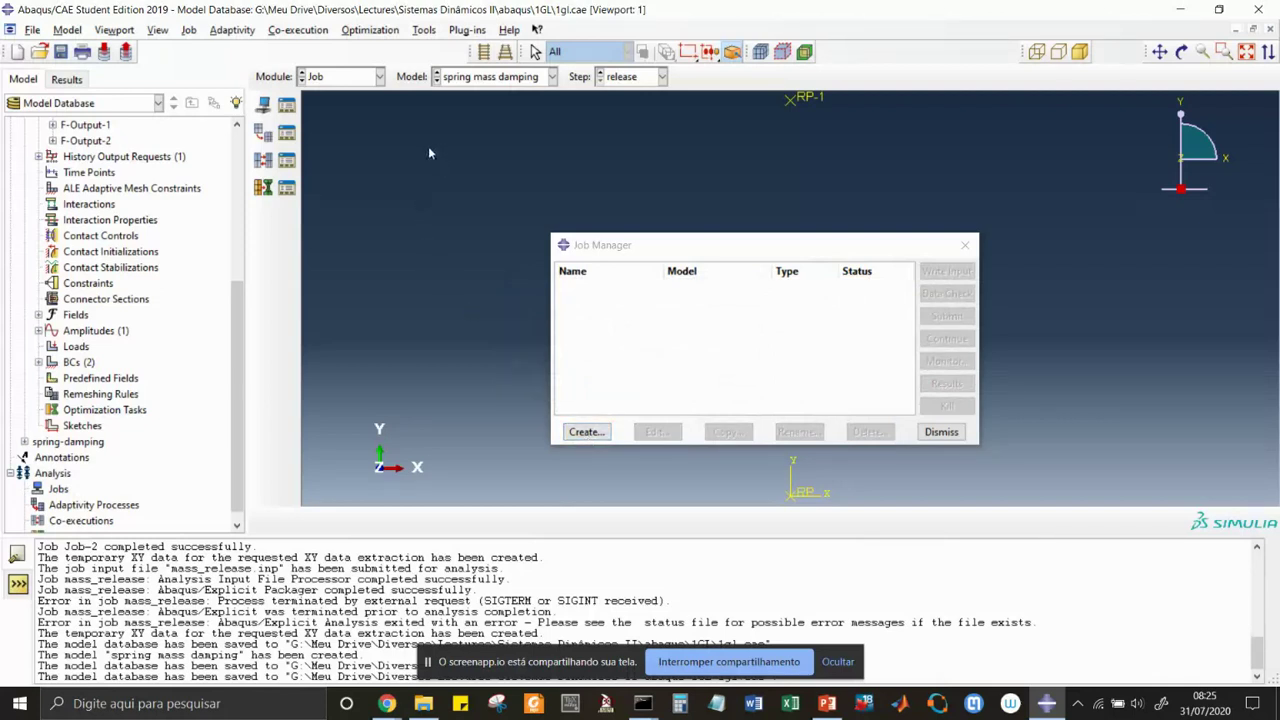
- Create a full analysis job named smd from the spring mass damping model
left_click(586, 432)
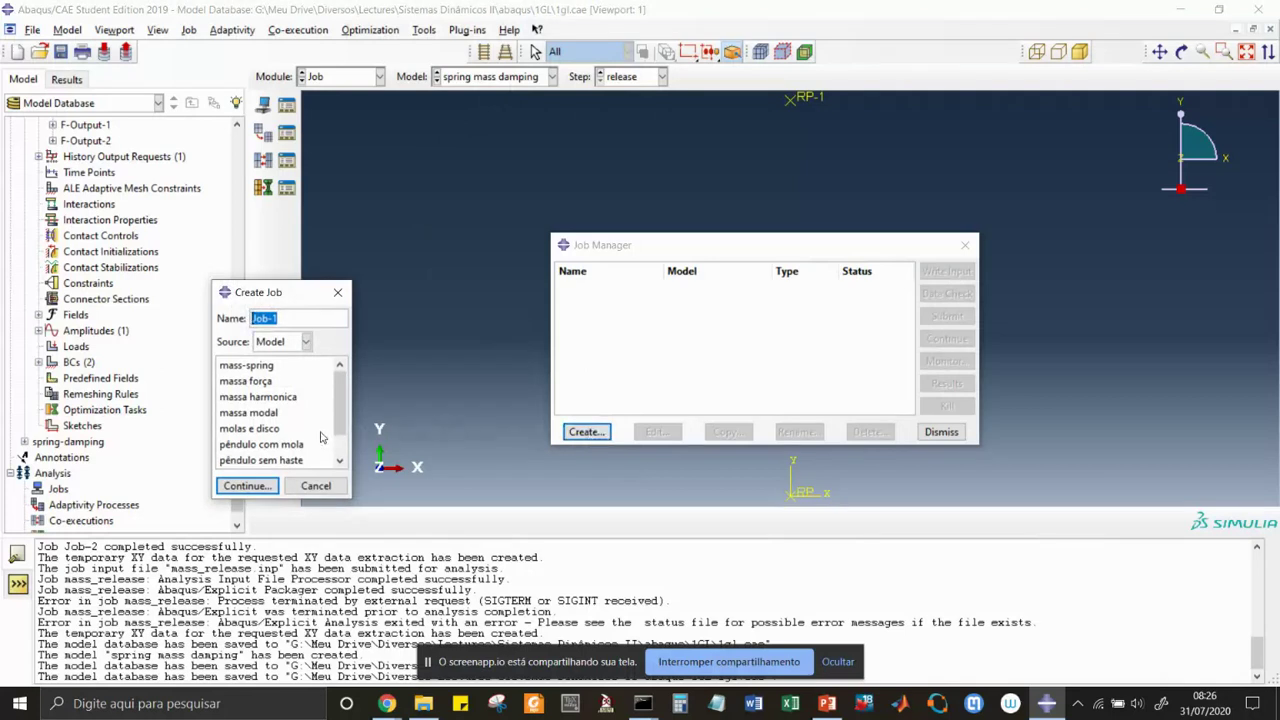
type("smd")
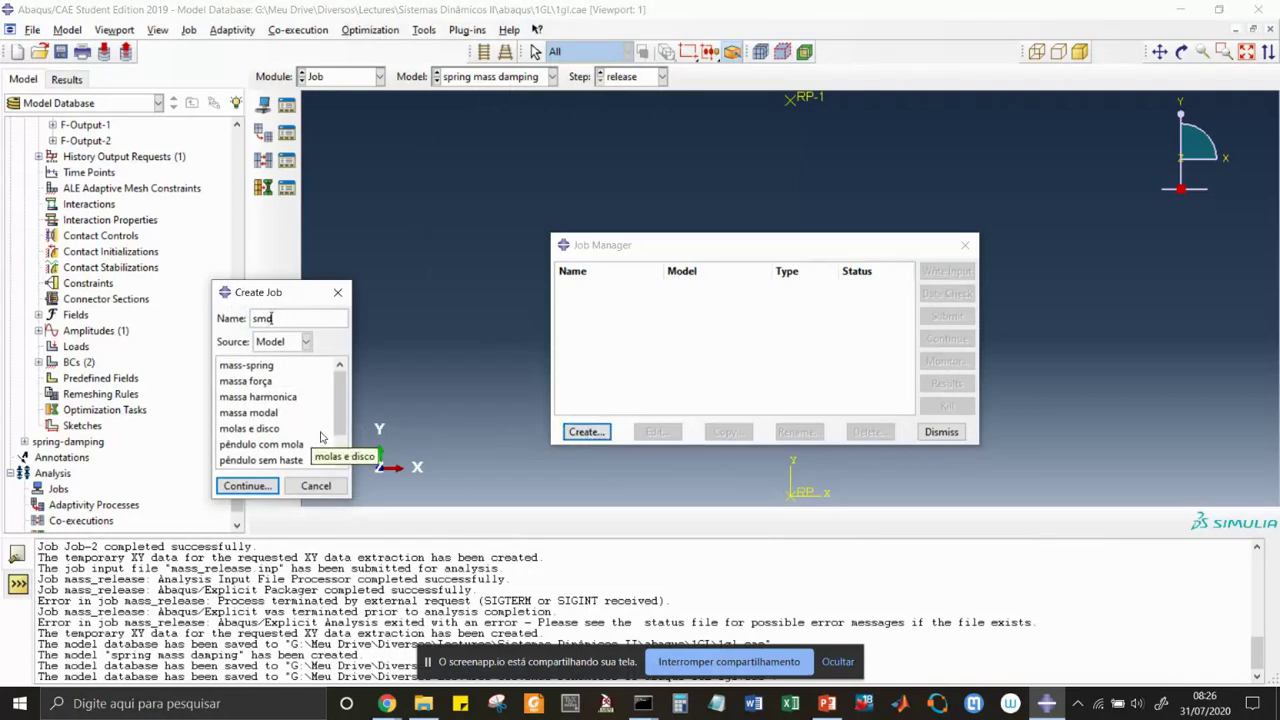
left_click_drag(340, 438, 340, 456)
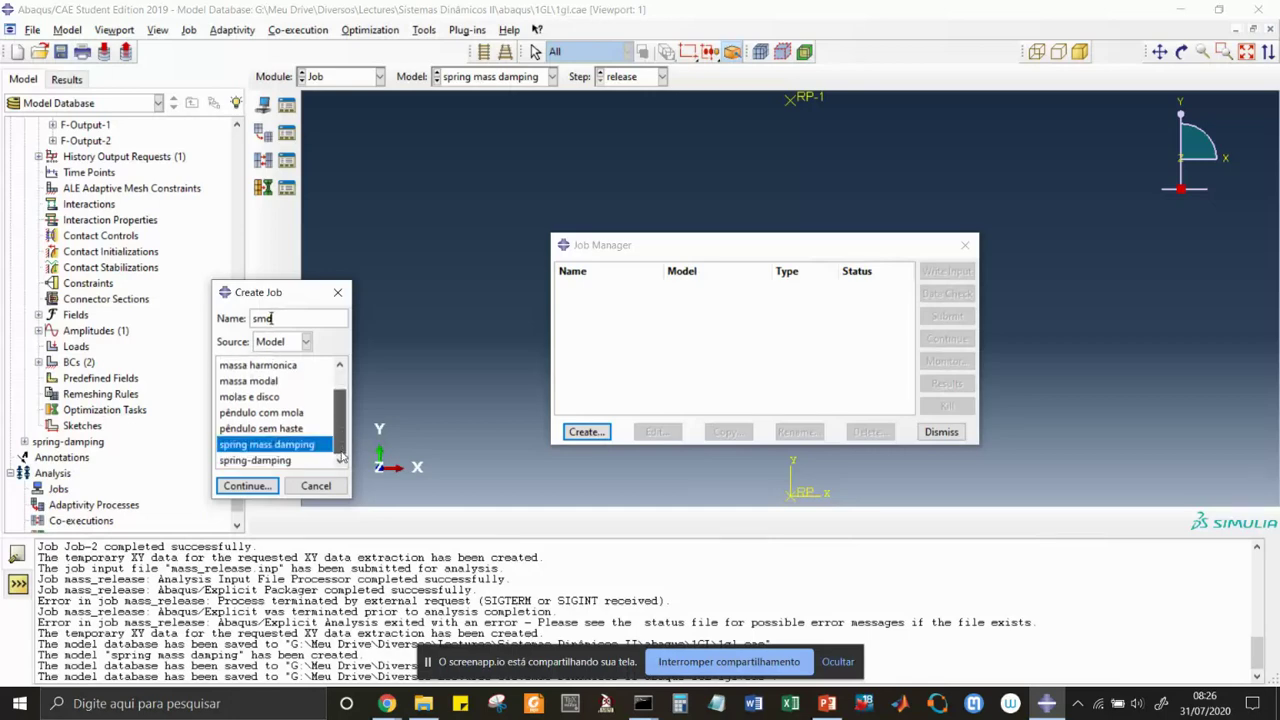
left_click(247, 486)
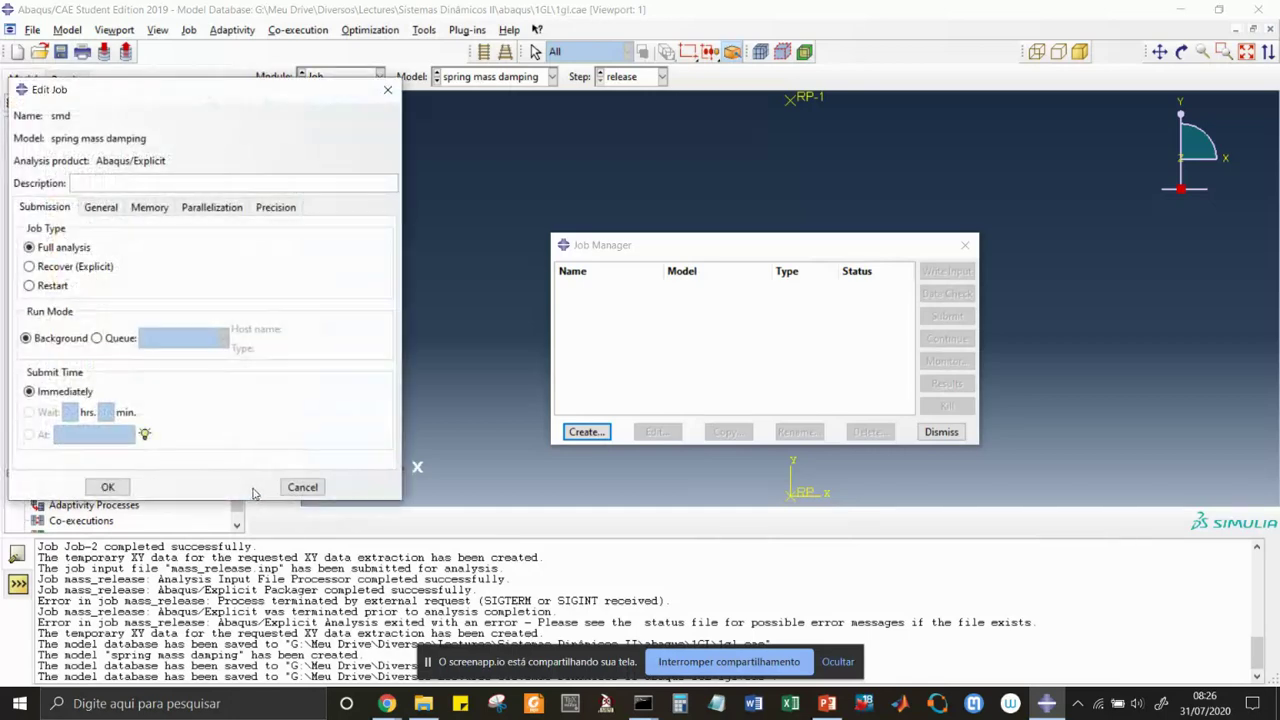
left_click(112, 486)
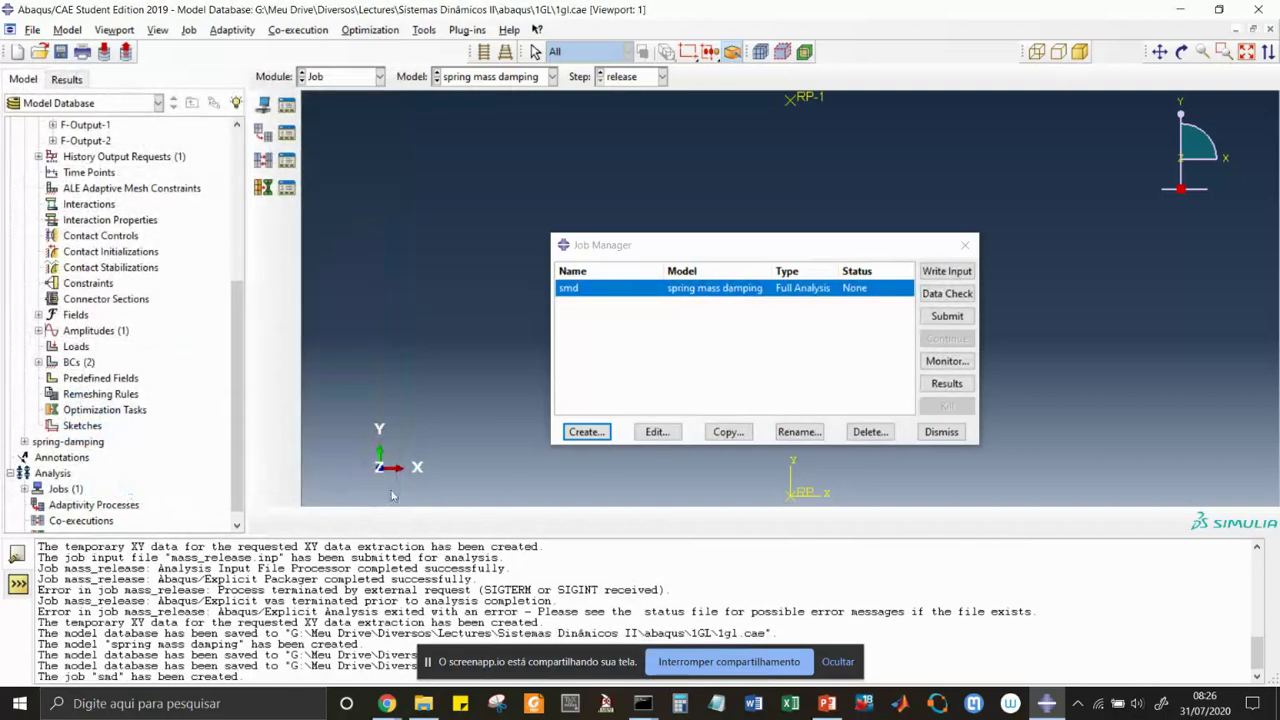
- Submit the smd job and monitor its increments in an enlarged results table until the analysis finishes
left_click(944, 322)
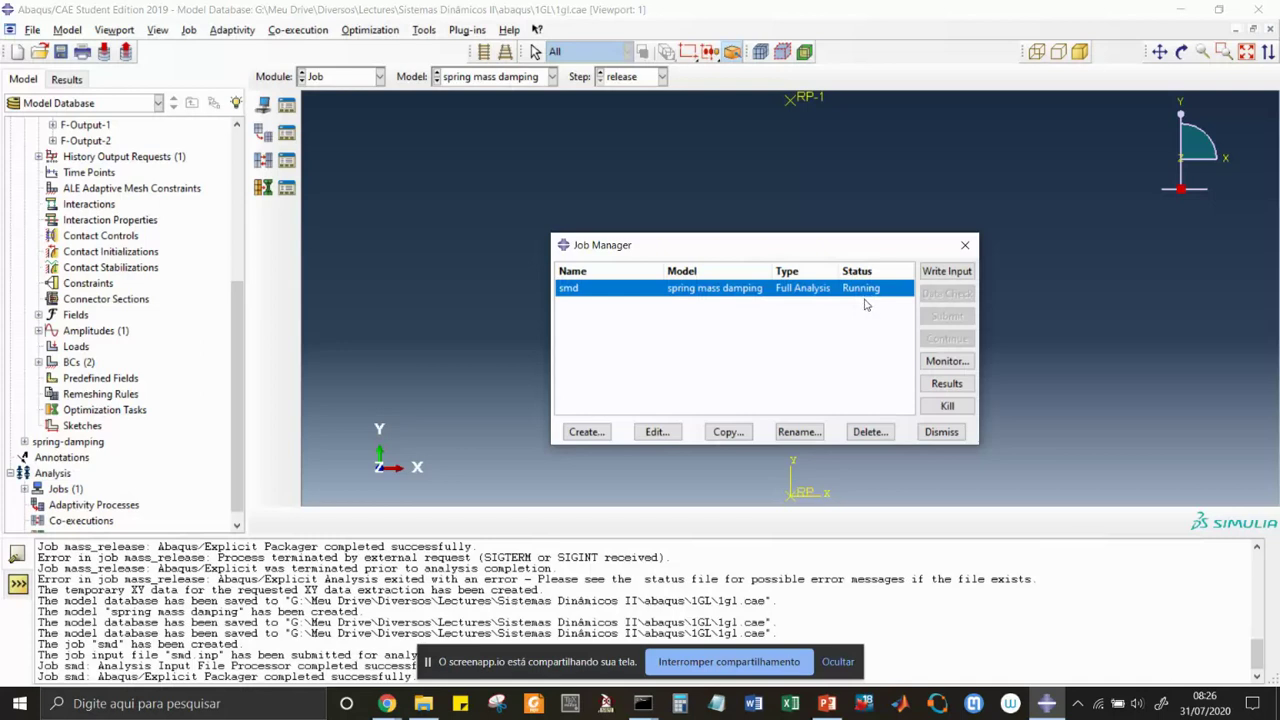
left_click(857, 661)
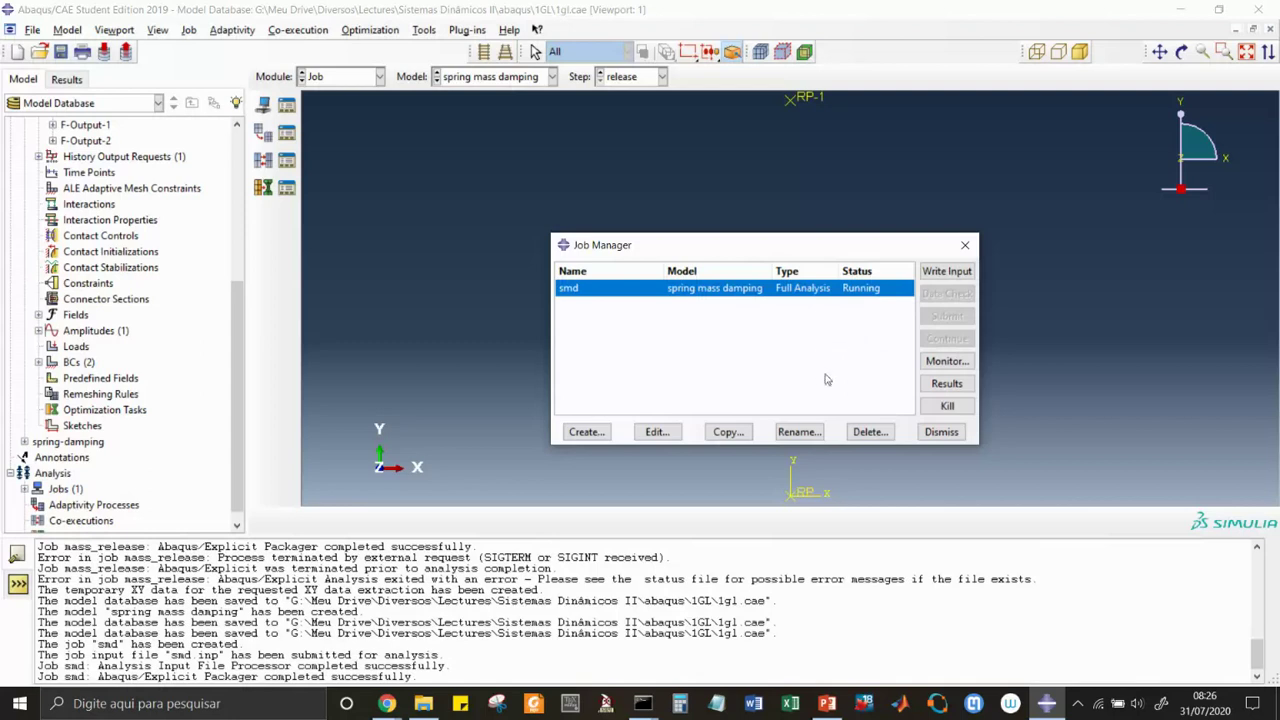
left_click(943, 363)
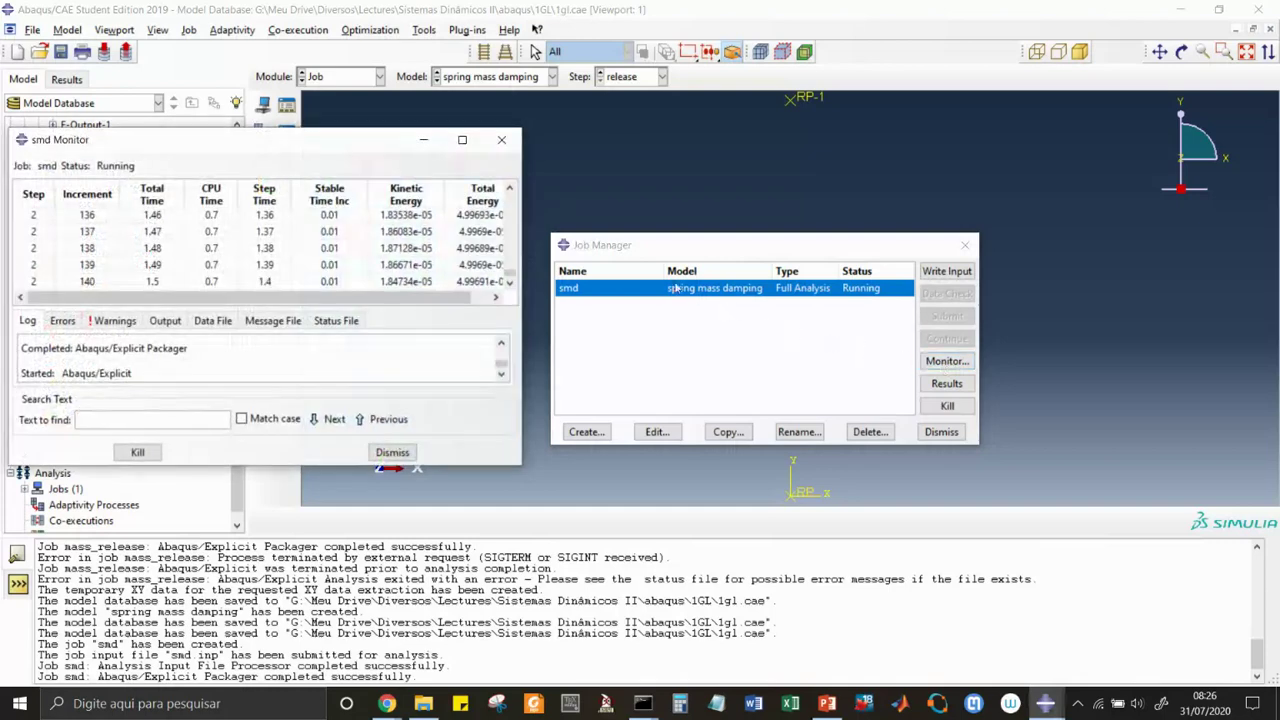
left_click(462, 140)
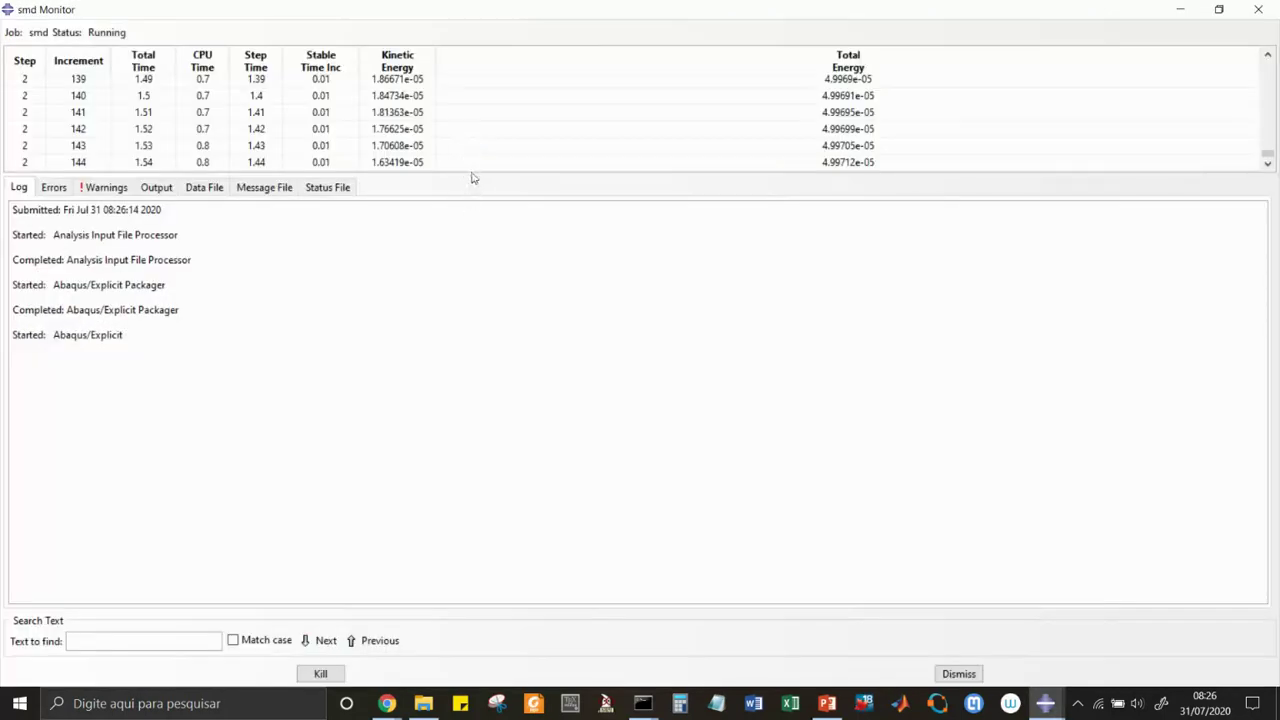
left_click_drag(471, 174, 483, 358)
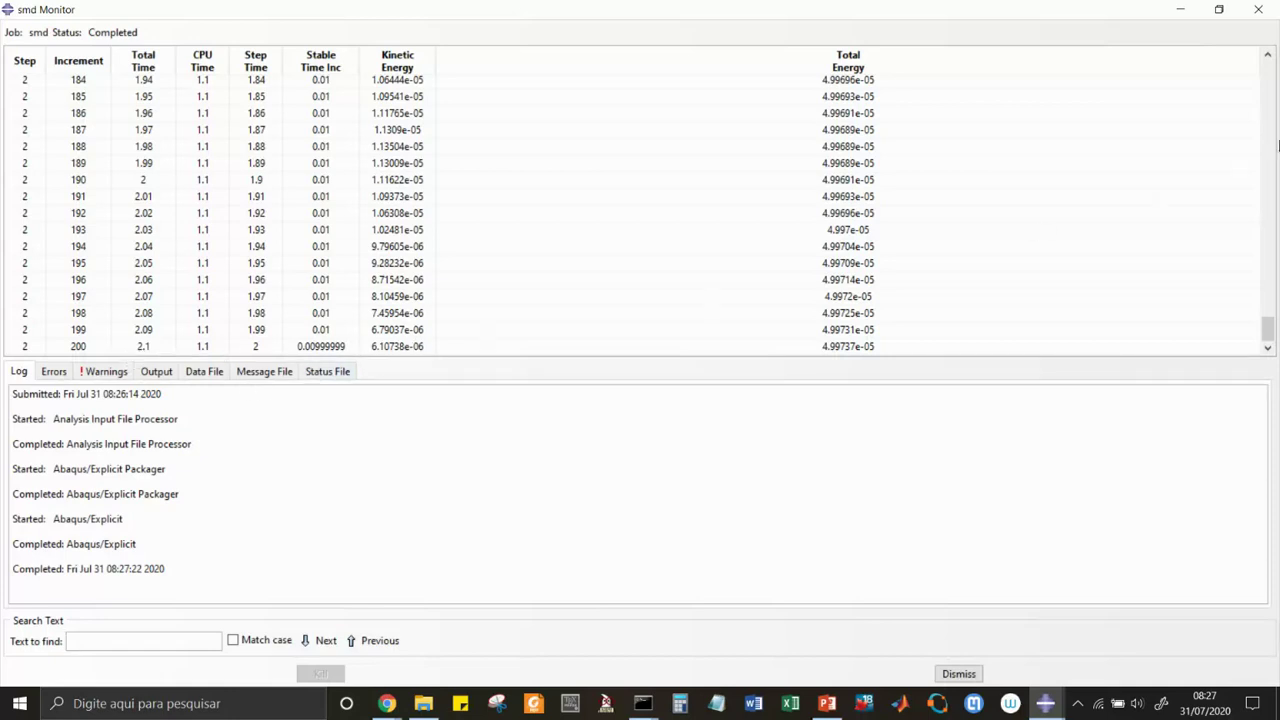
left_click(1258, 12)
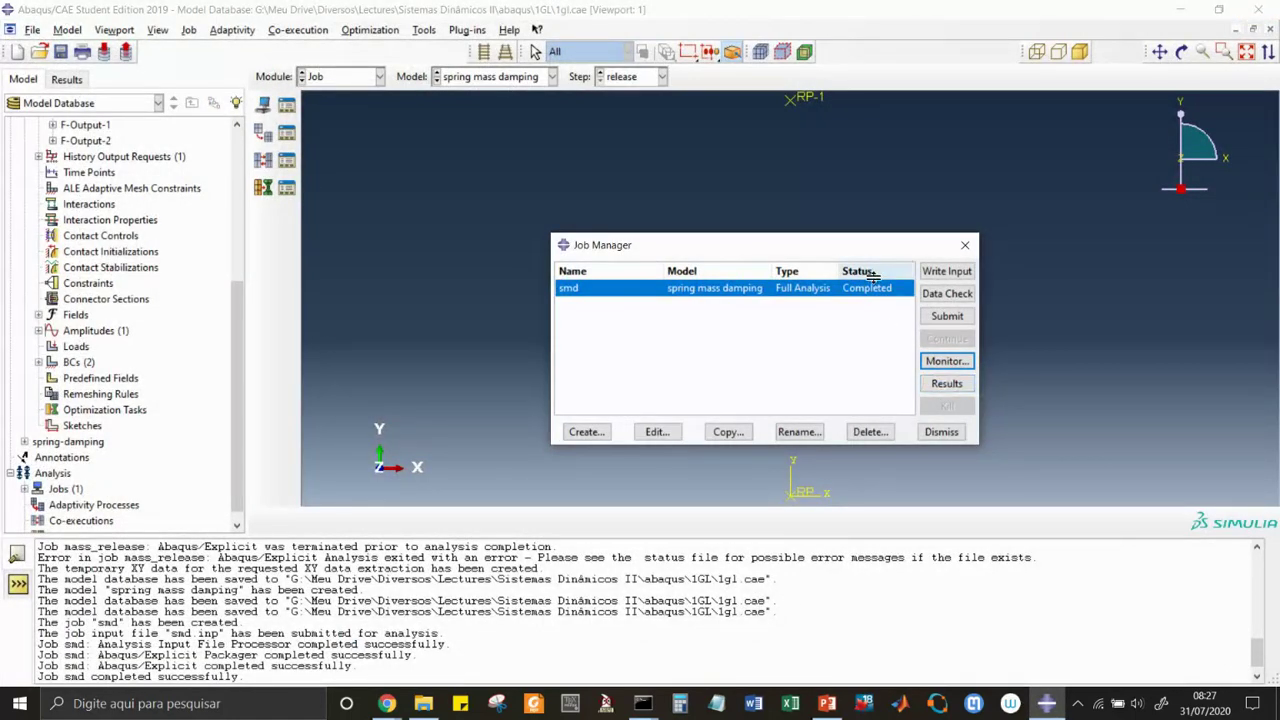
- Open the results of the smd job and view the spring-damper in the XY plane
left_click(930, 384)
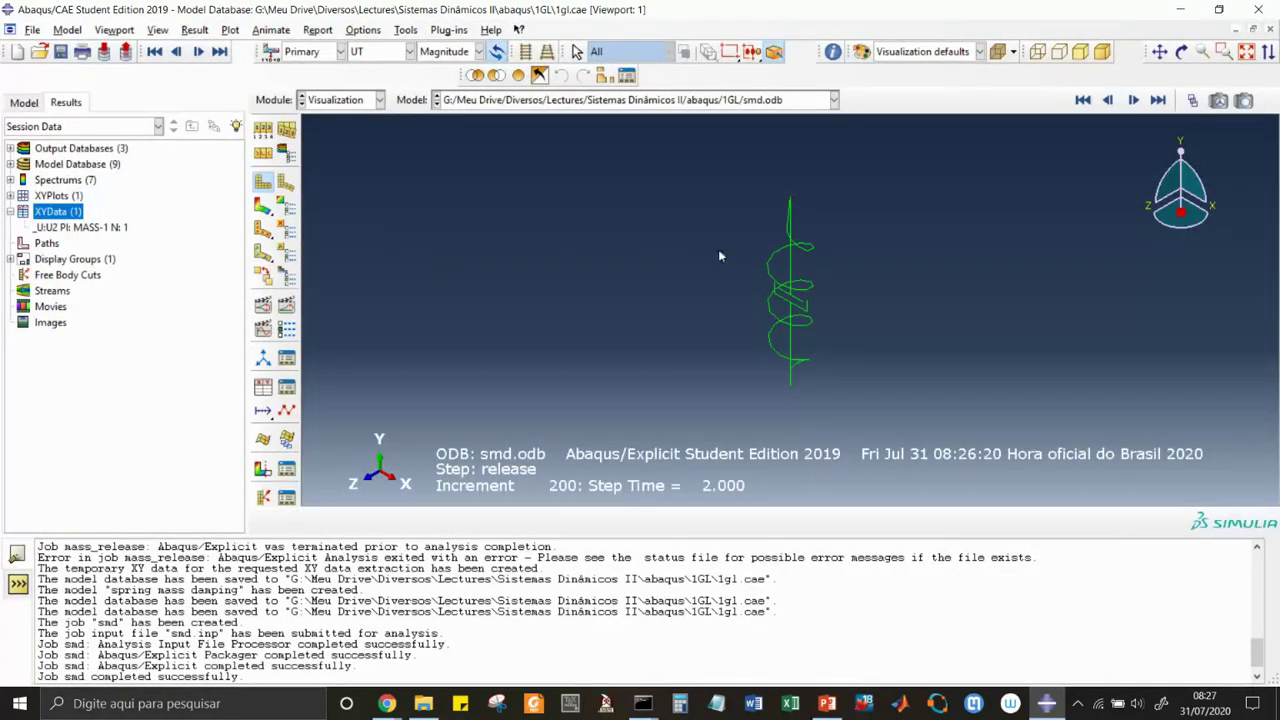
left_click(1147, 209)
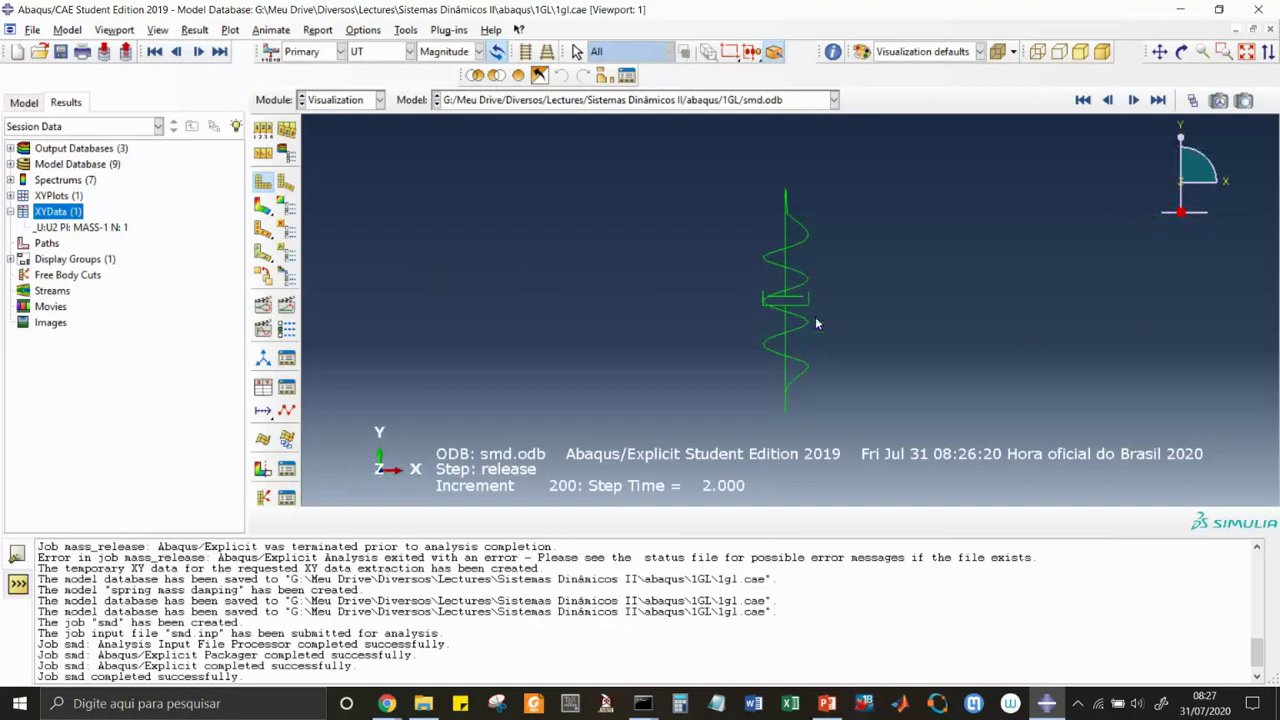
- Show mass/inertia elements in the ODB display options with a symbol size of 30
left_click(231, 30)
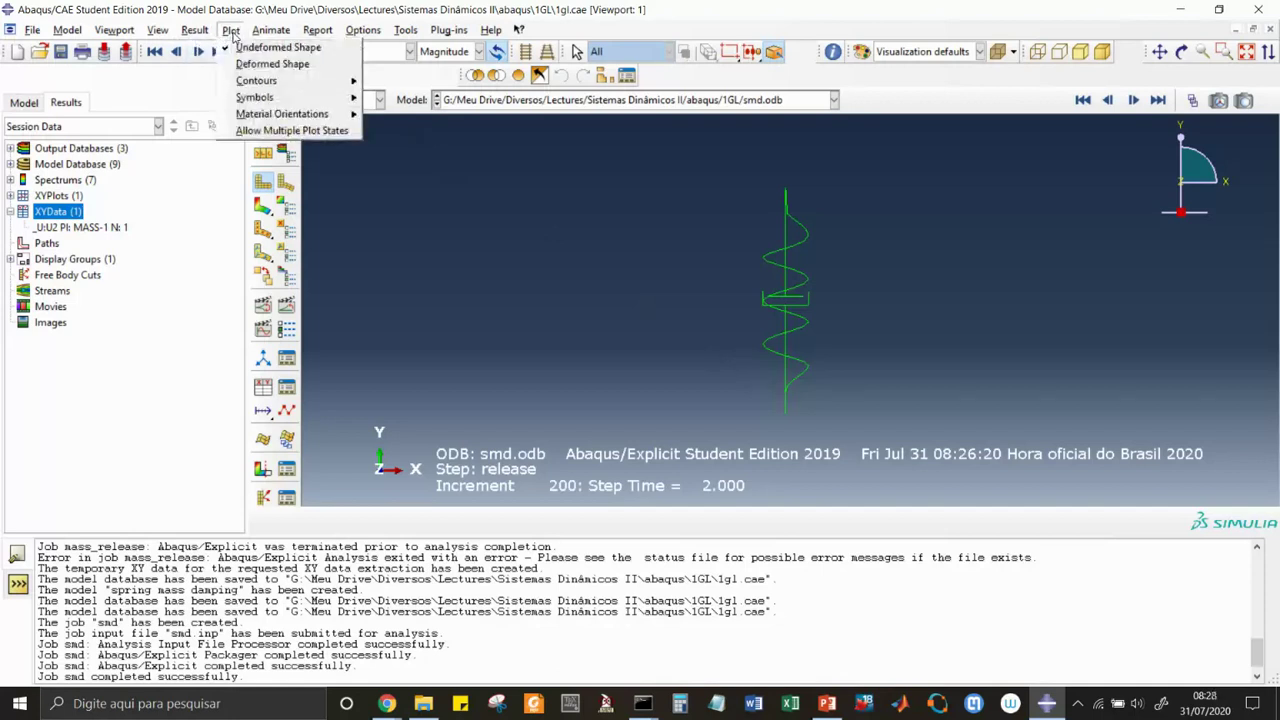
mouse_move(200, 31)
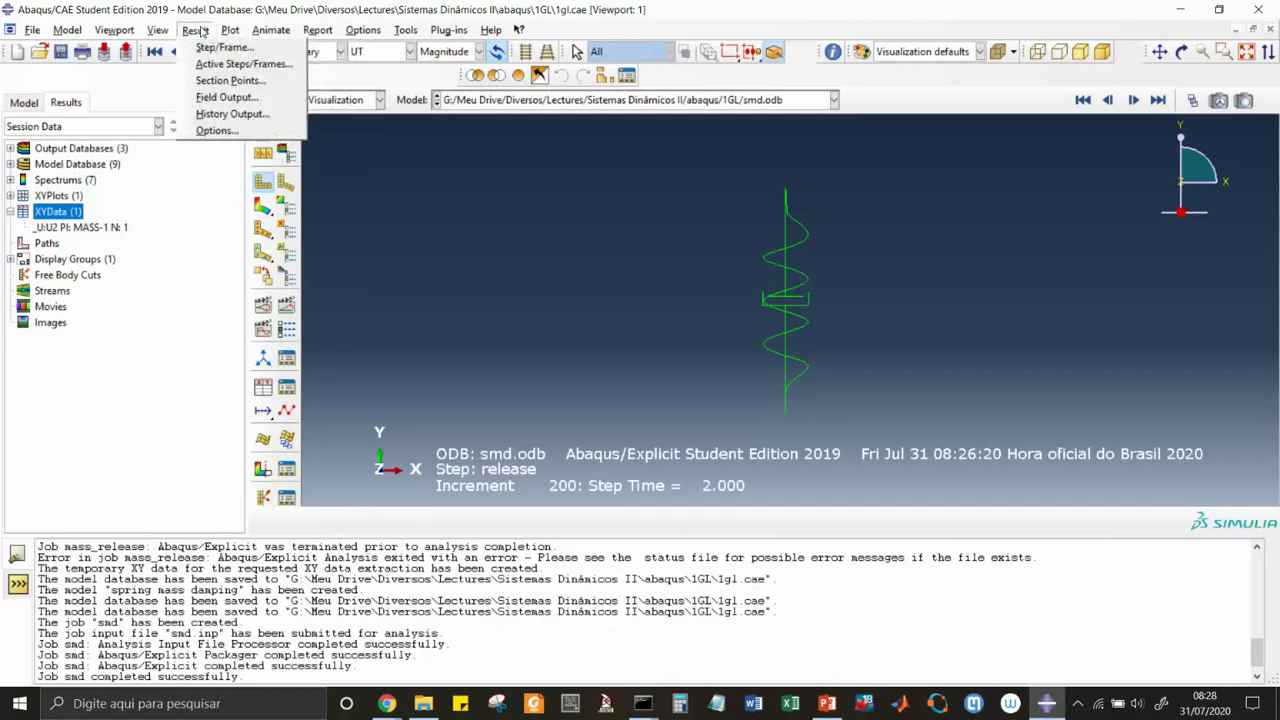
mouse_move(160, 33)
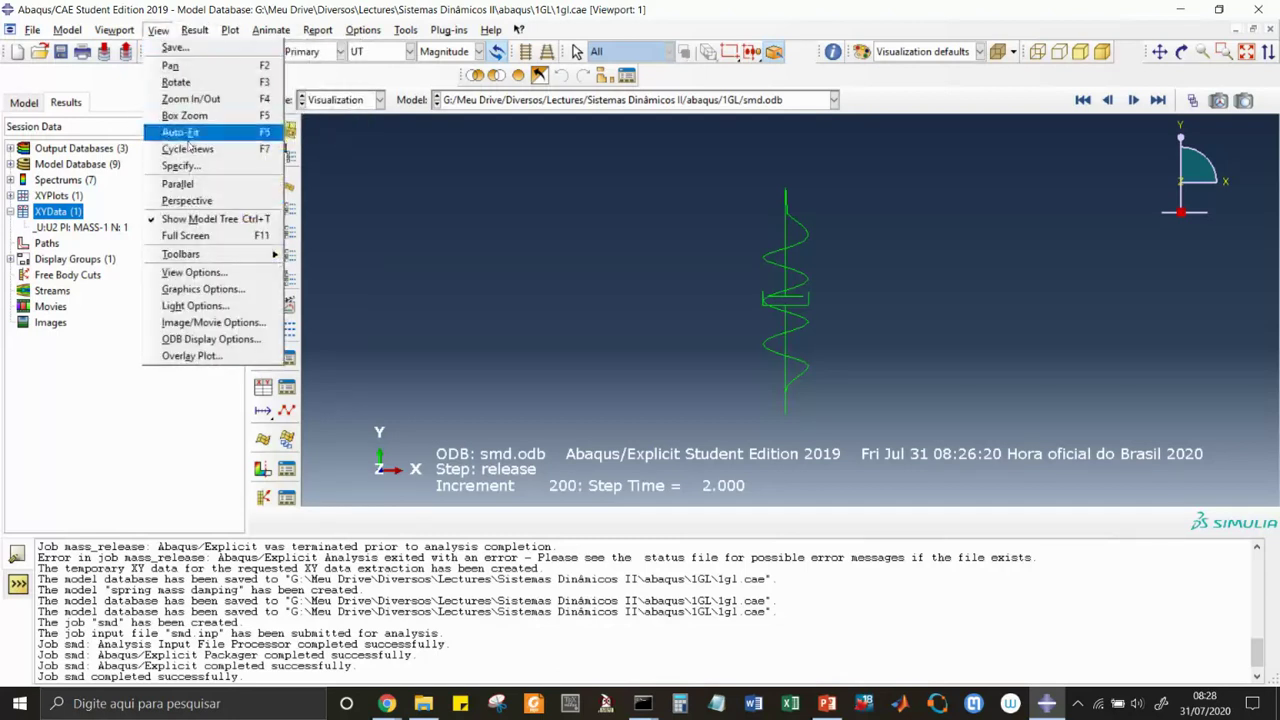
left_click(212, 340)
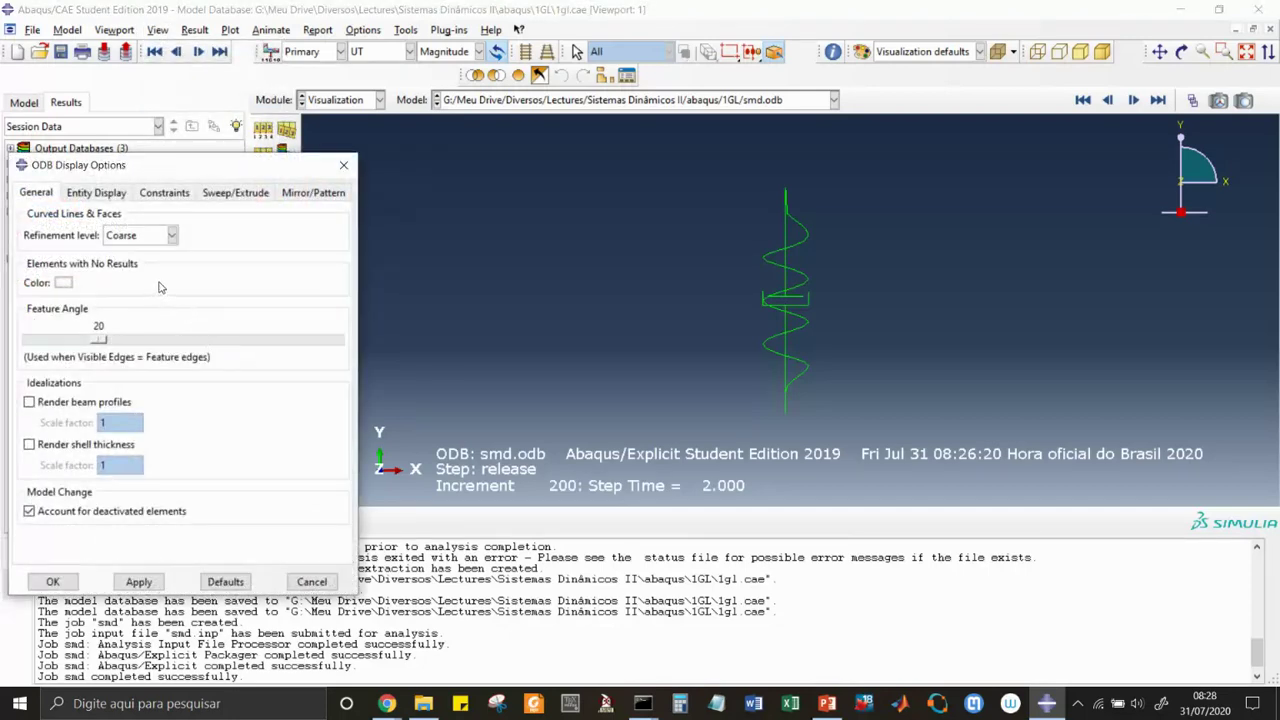
left_click(97, 198)
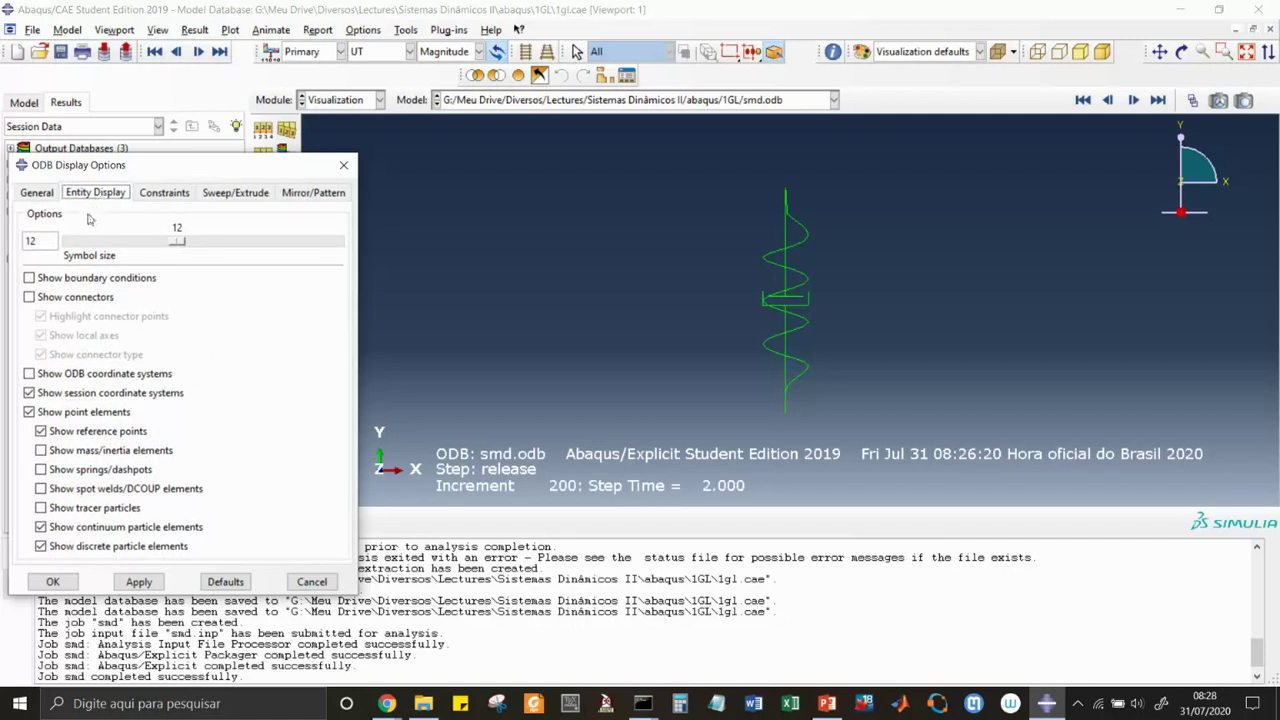
left_click(41, 452)
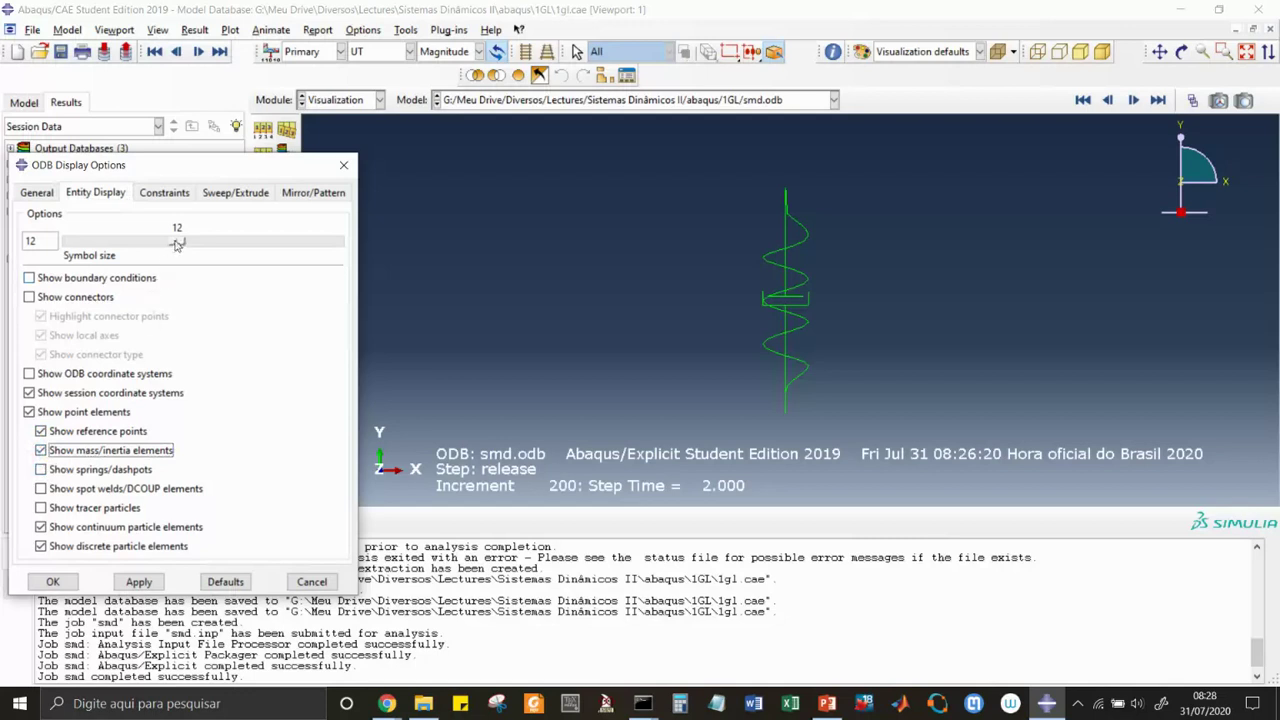
left_click_drag(176, 243, 292, 243)
left_click(135, 583)
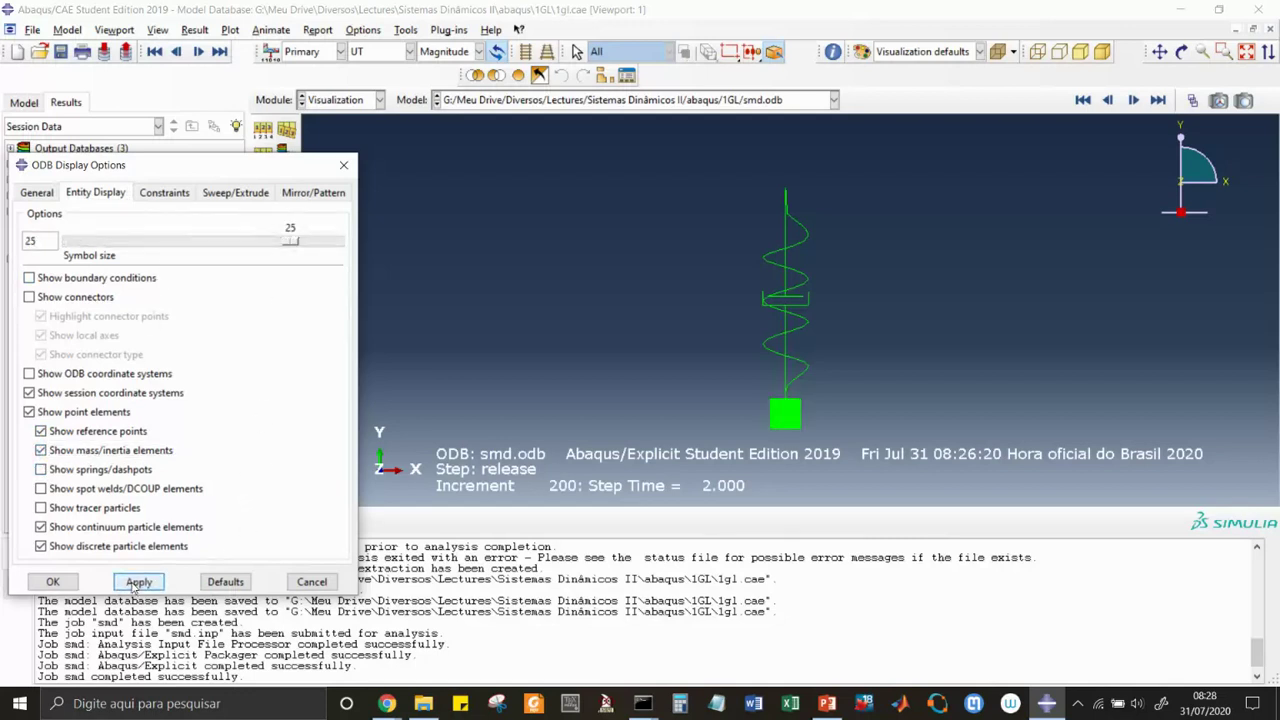
left_click_drag(293, 246, 340, 243)
left_click(139, 584)
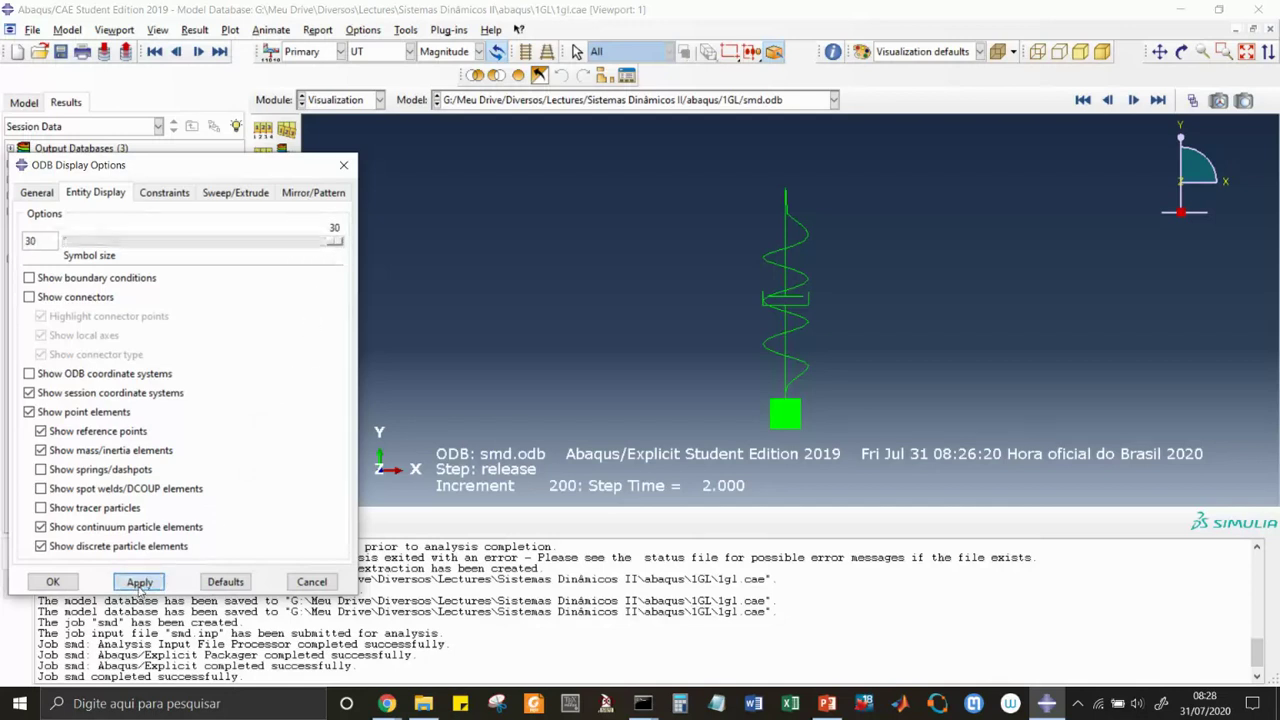
left_click(53, 582)
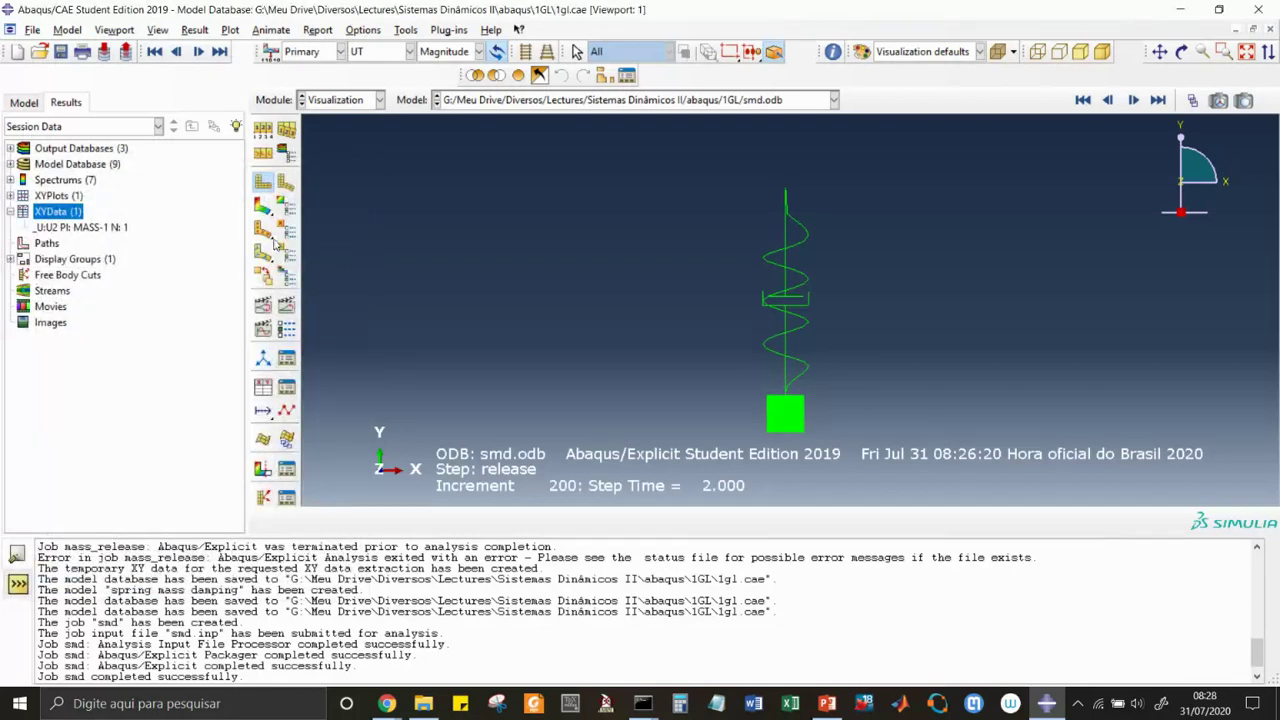
- Animate the time history of the results and set the animation mode to Swing
left_click(288, 307)
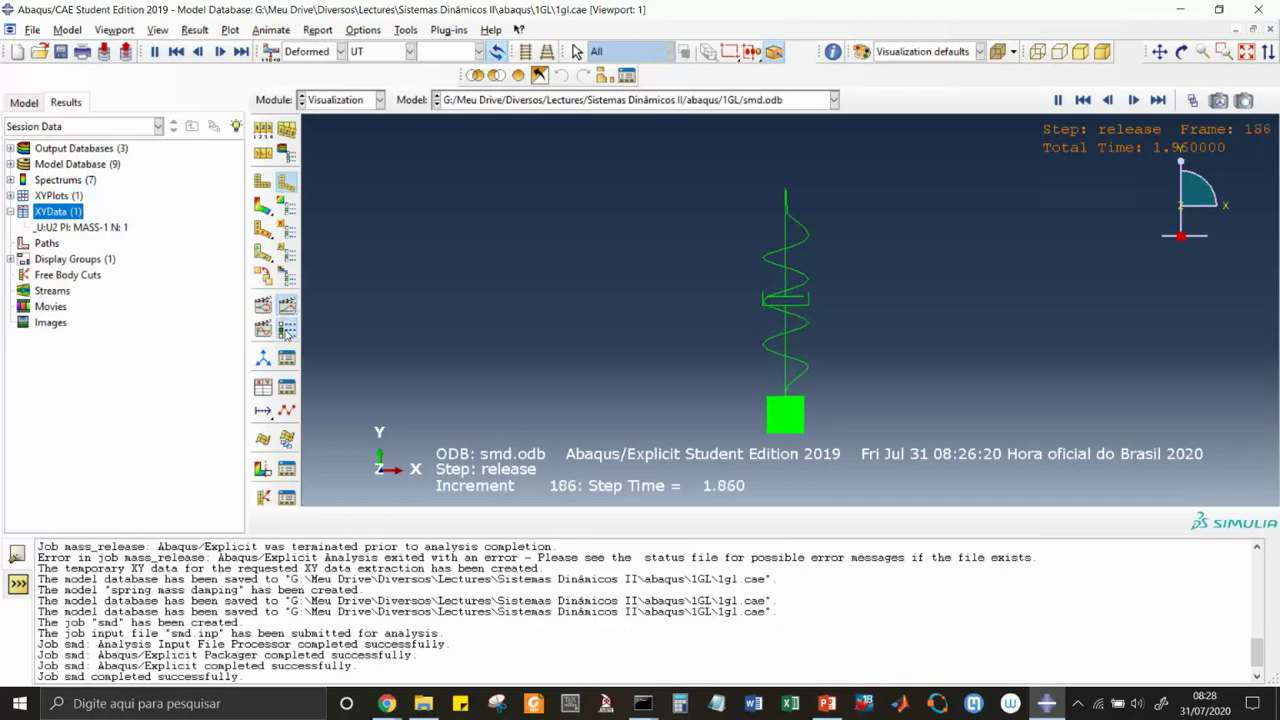
left_click(287, 328)
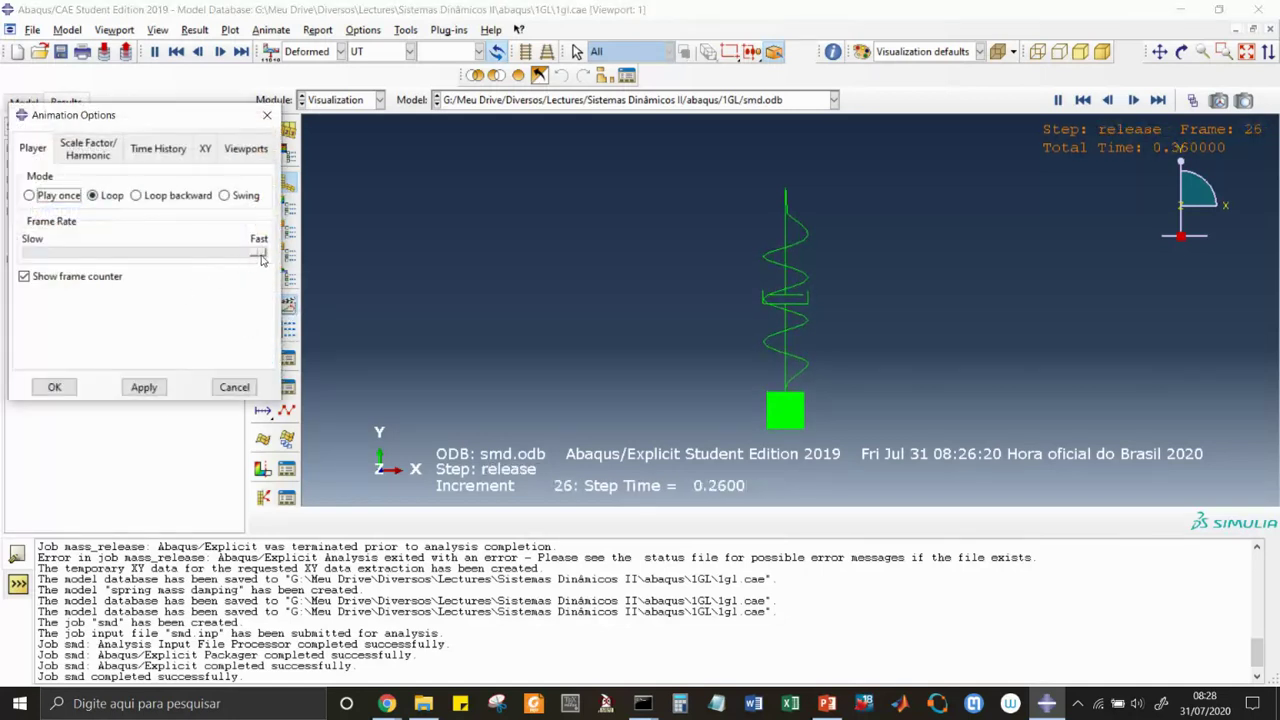
left_click(225, 196)
left_click(146, 387)
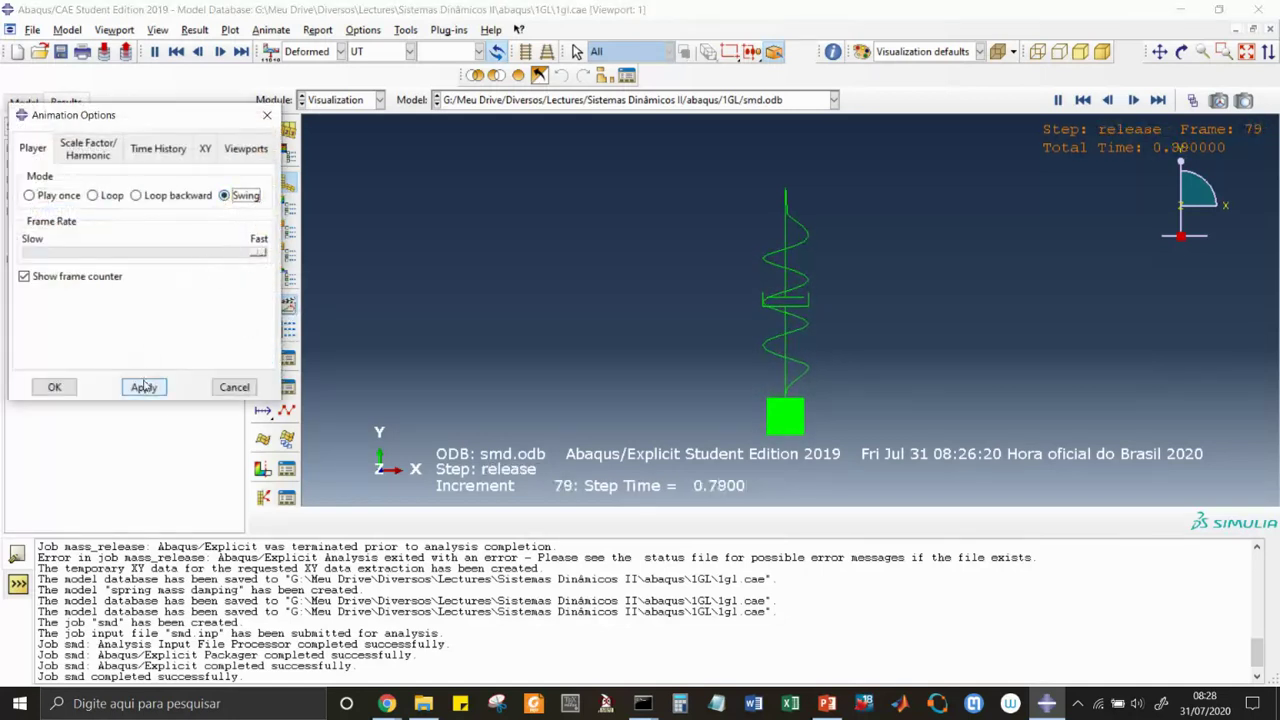
left_click(55, 387)
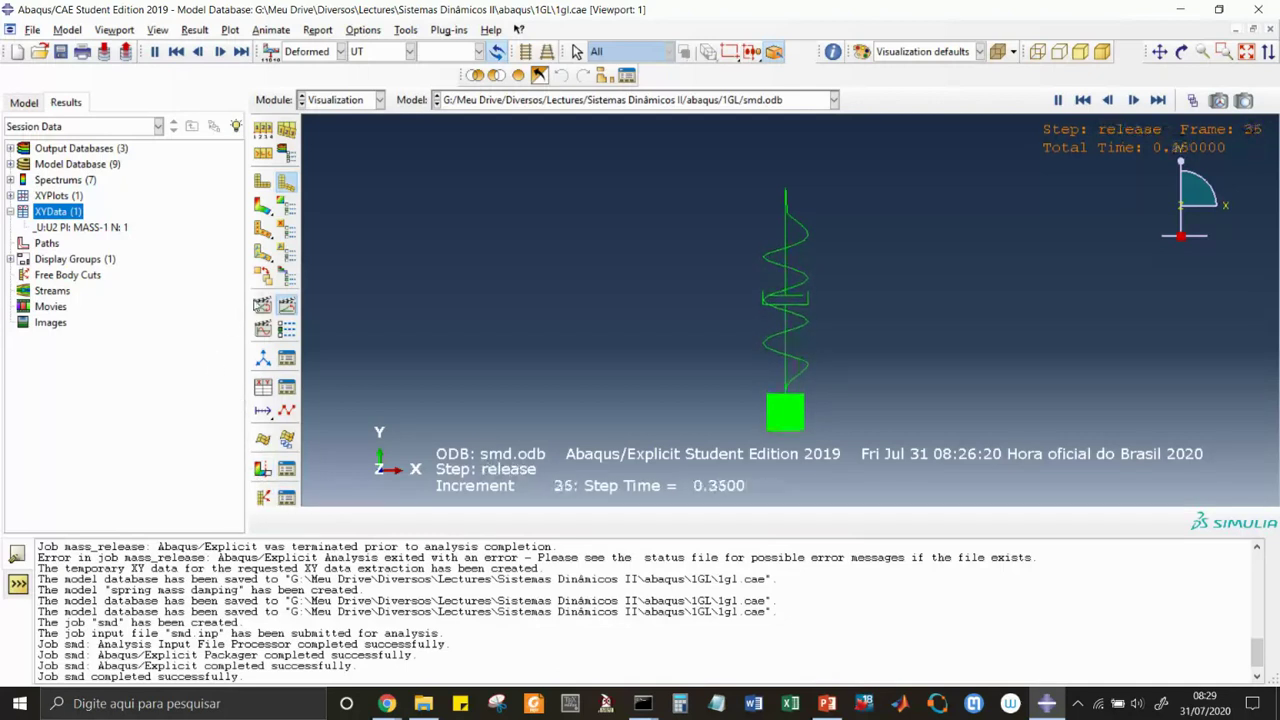
- Plot the UT magnitude contours and delete the existing U2 XY data of MASS-1 node 1
left_click(264, 205)
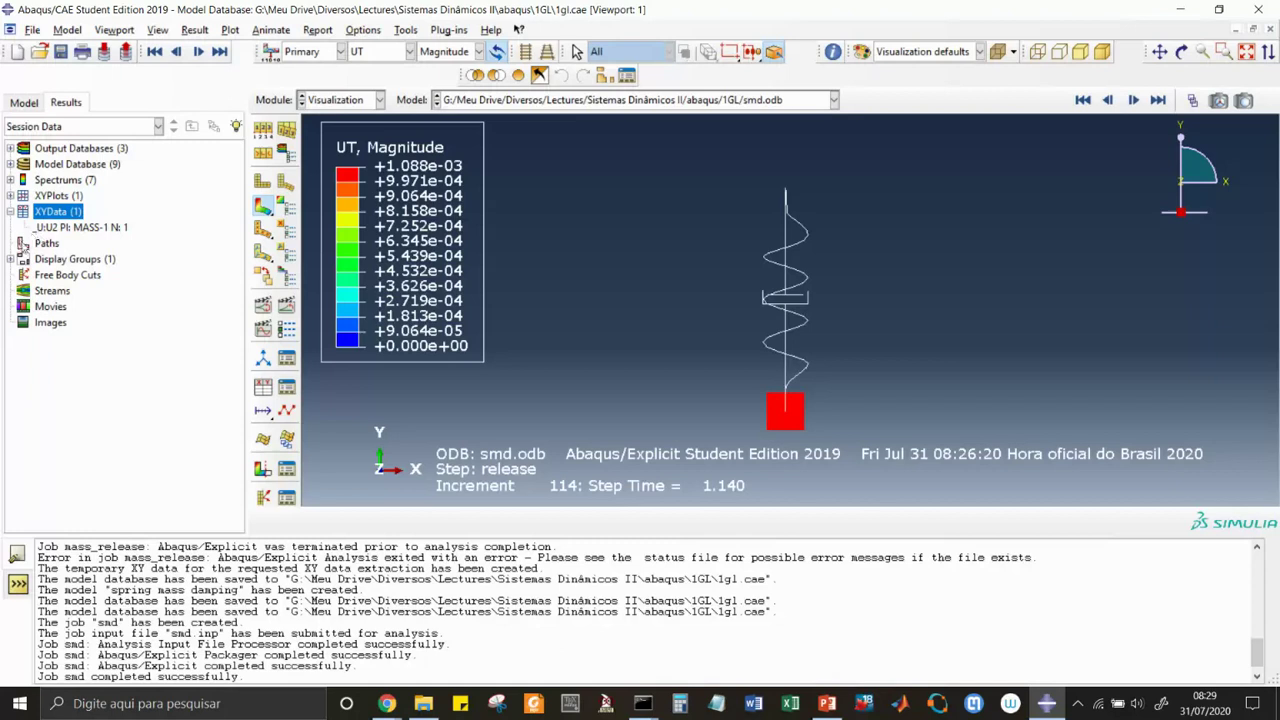
left_click(54, 231)
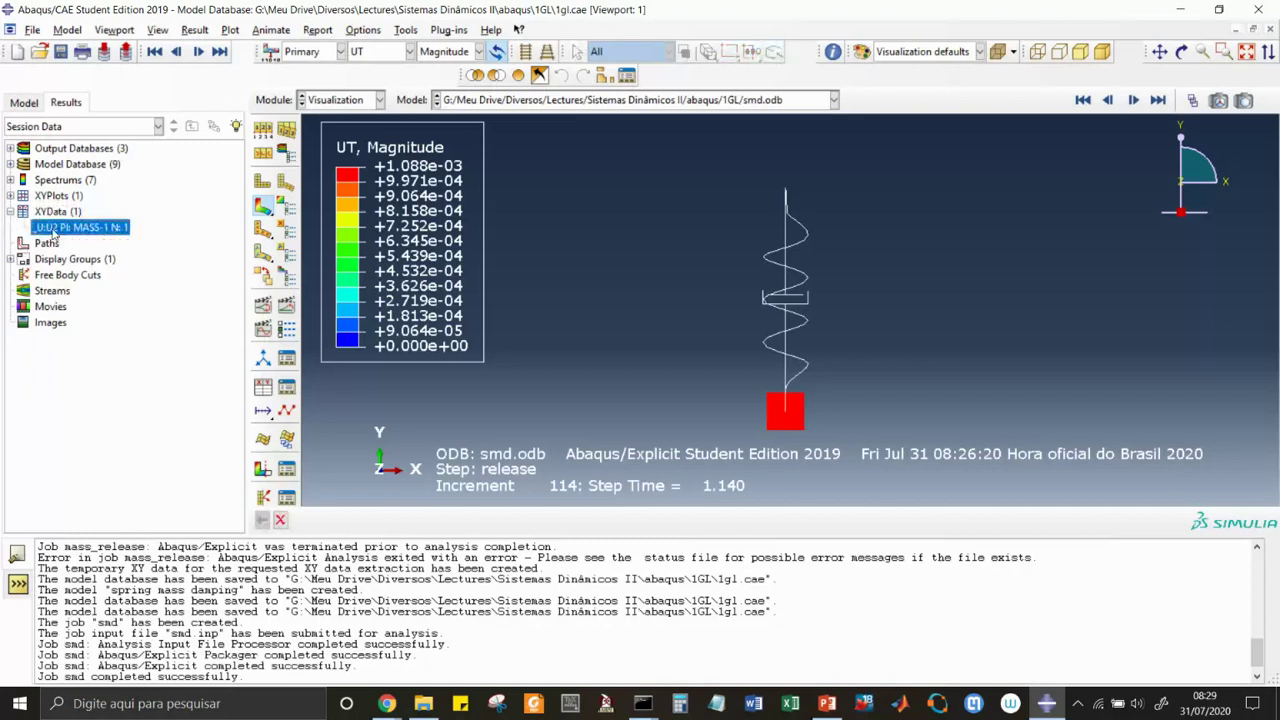
right_click(54, 231)
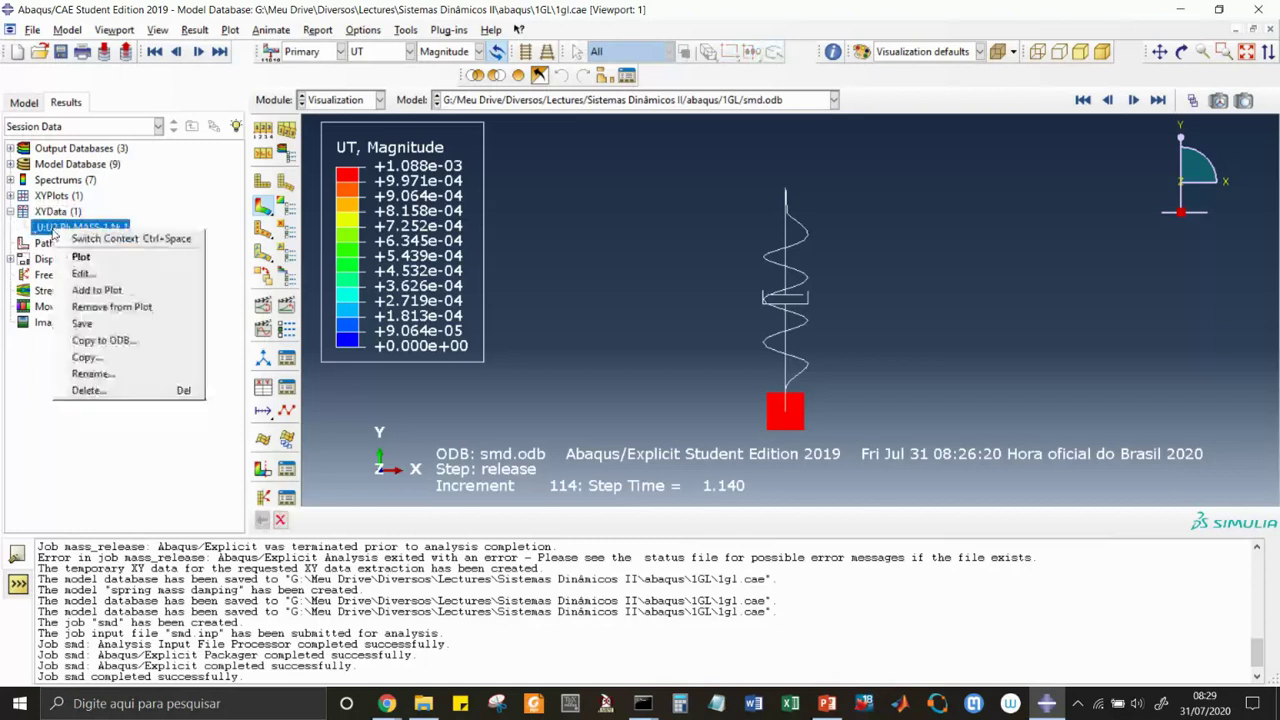
left_click(90, 391)
left_click(589, 370)
- Create XY data from ODB field output, choosing the U2 component of the unique nodal UT spatial displacement
left_click(52, 213)
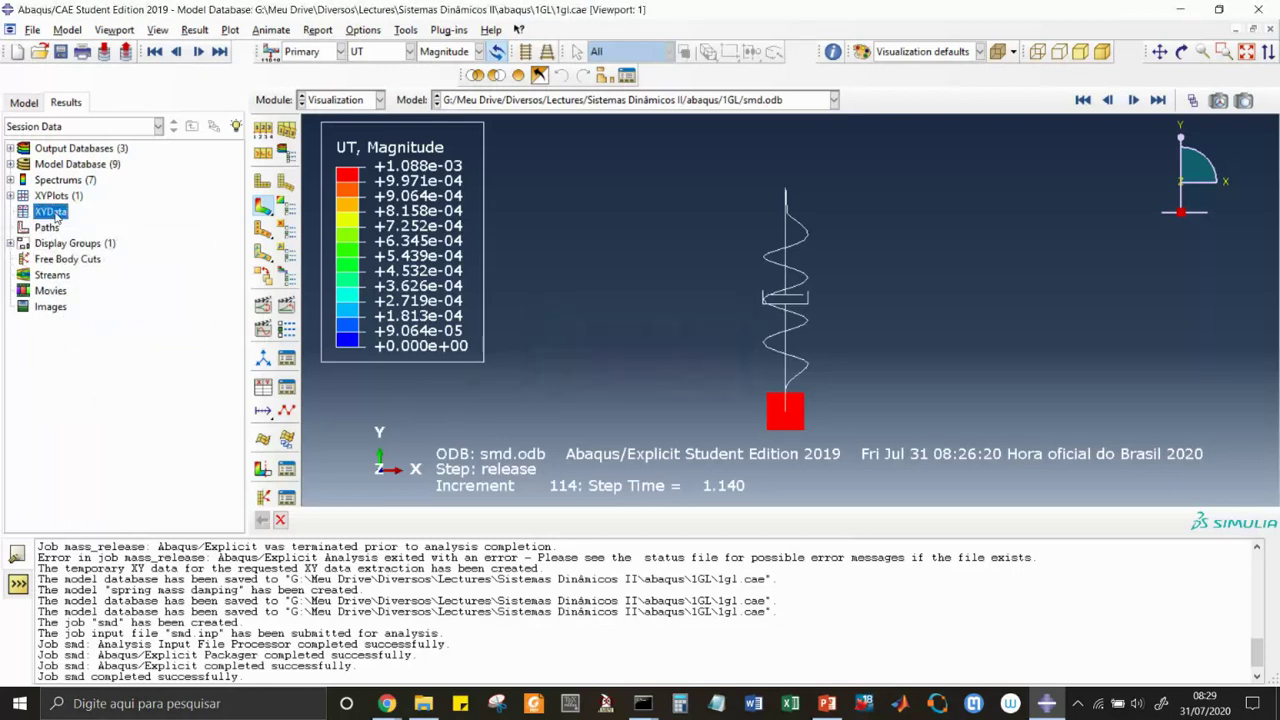
right_click(55, 218)
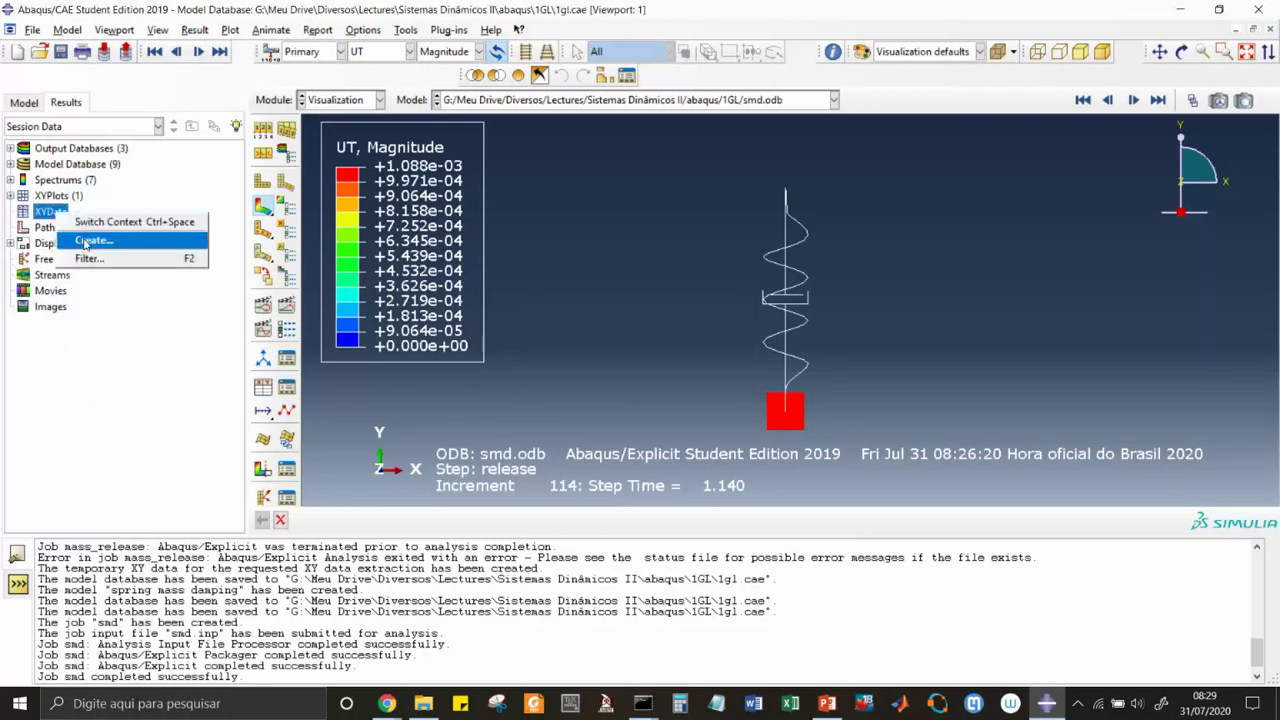
left_click(88, 241)
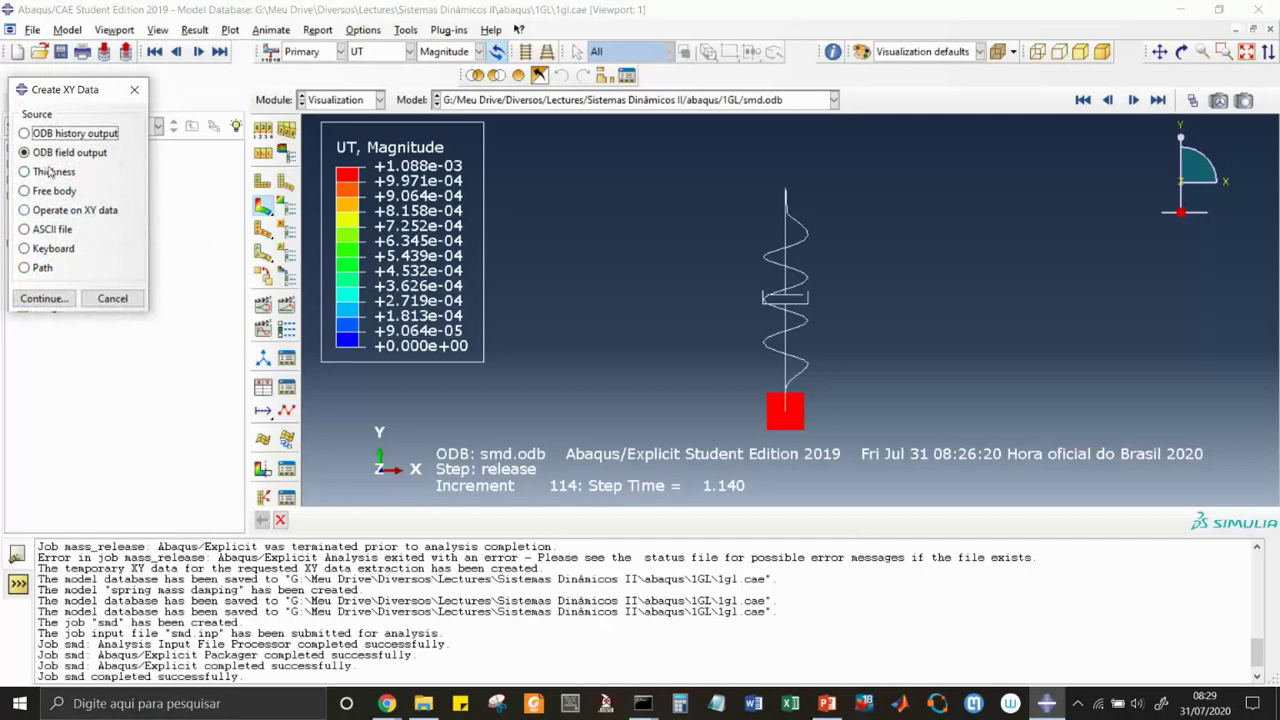
left_click(42, 298)
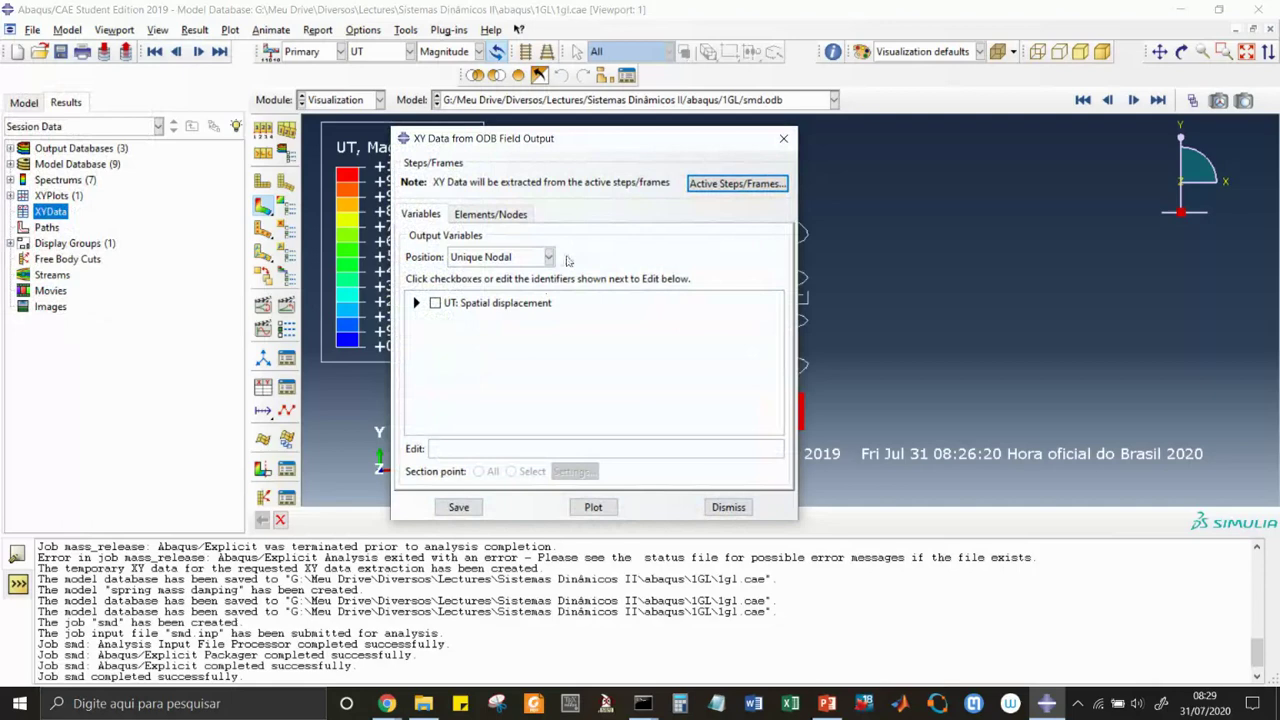
left_click(416, 303)
left_click(454, 350)
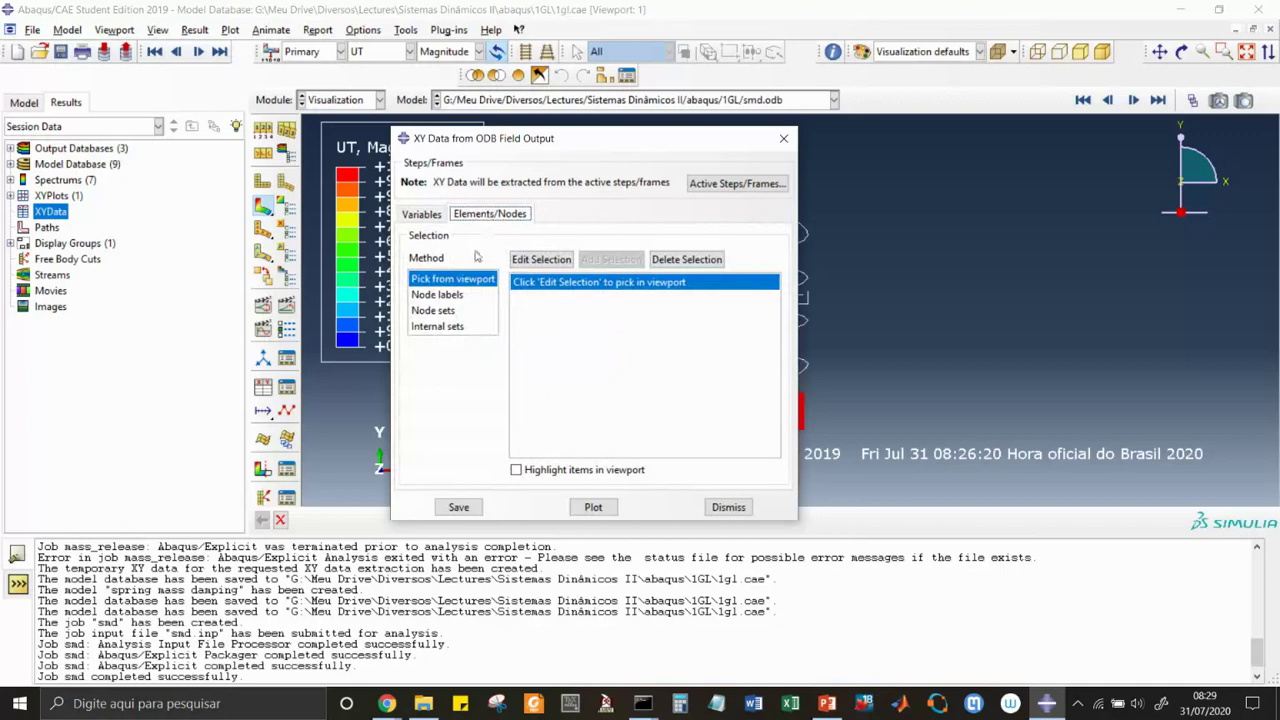
- Plot the displacement over time for the node set MASS-1.SET-1 and close the XY data dialog
left_click(455, 313)
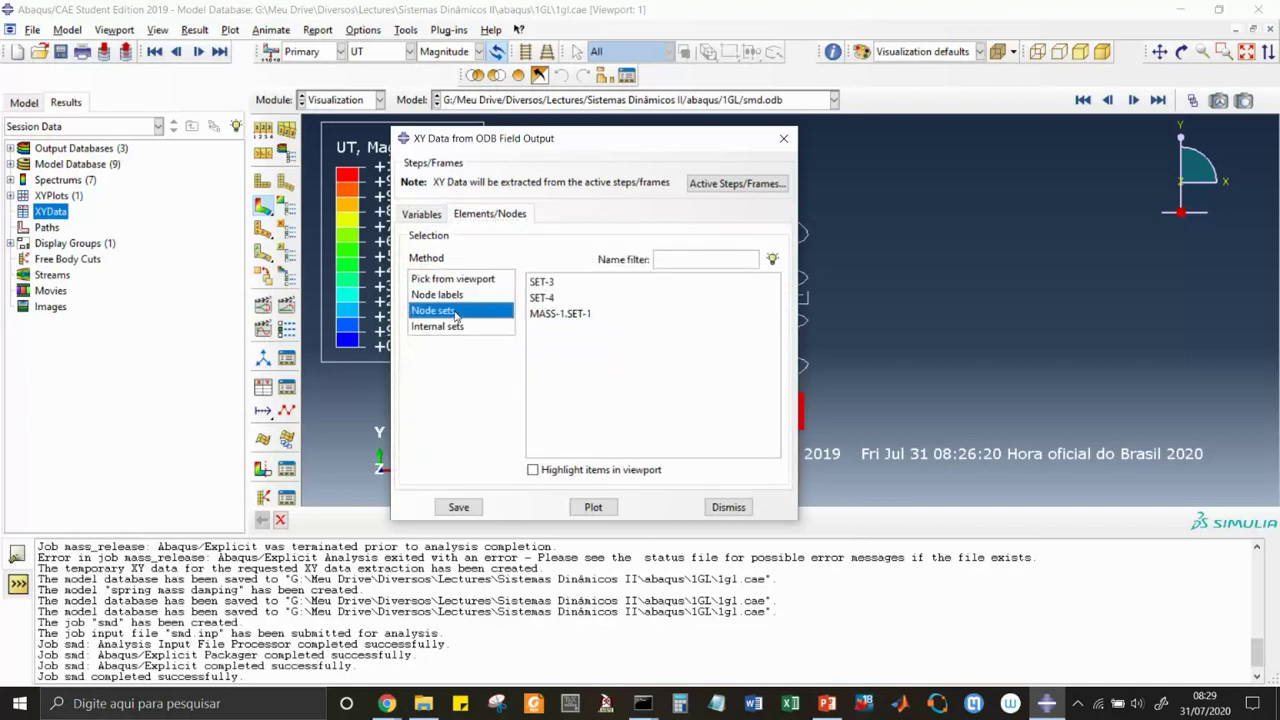
left_click(553, 316)
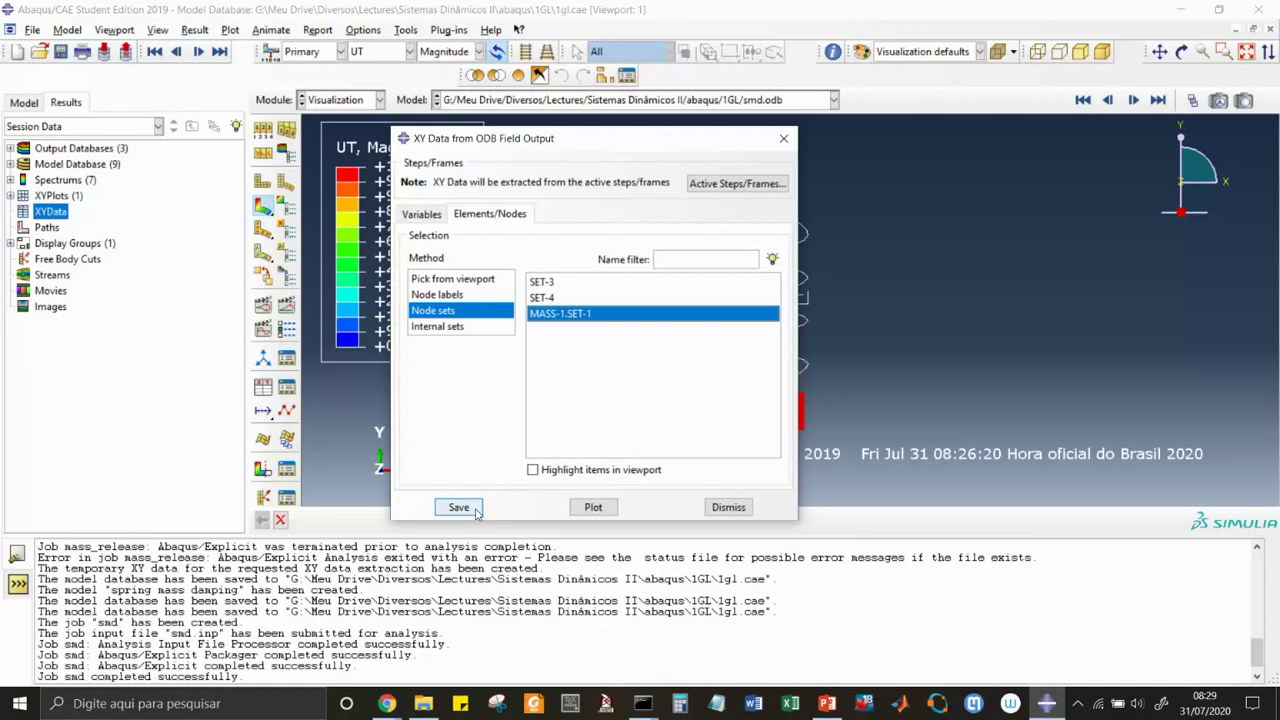
left_click(613, 508)
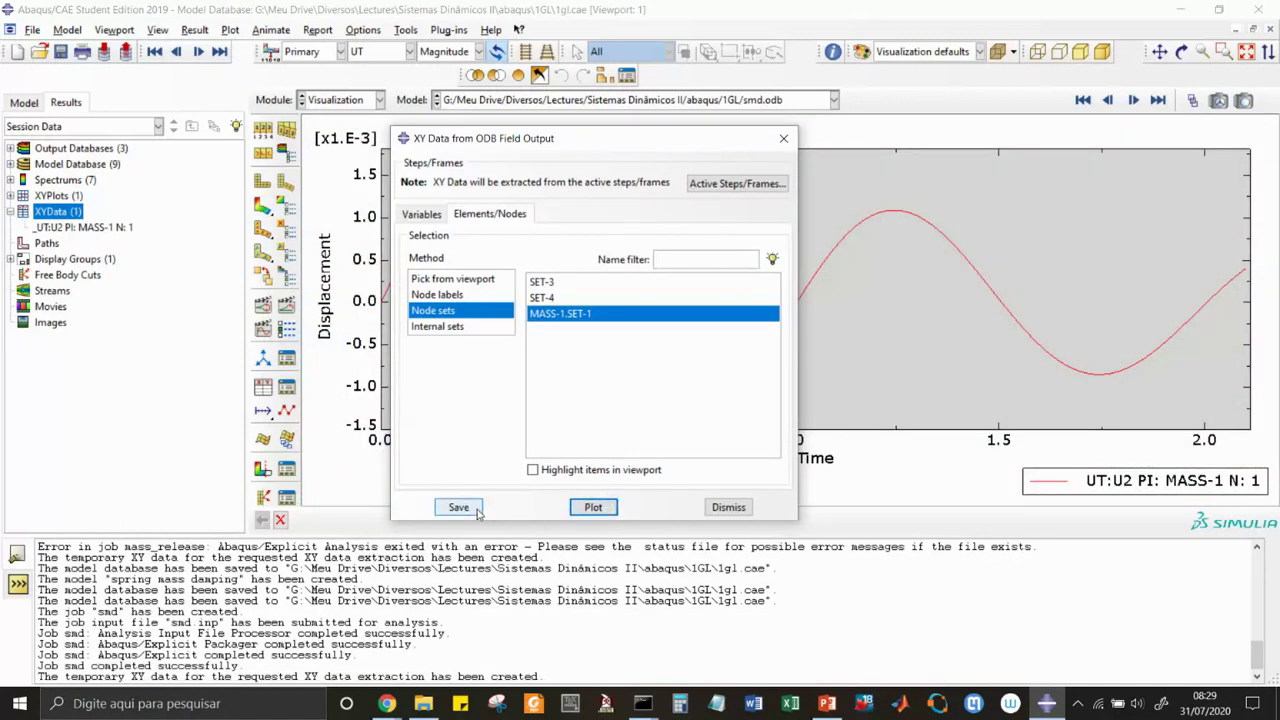
left_click(728, 507)
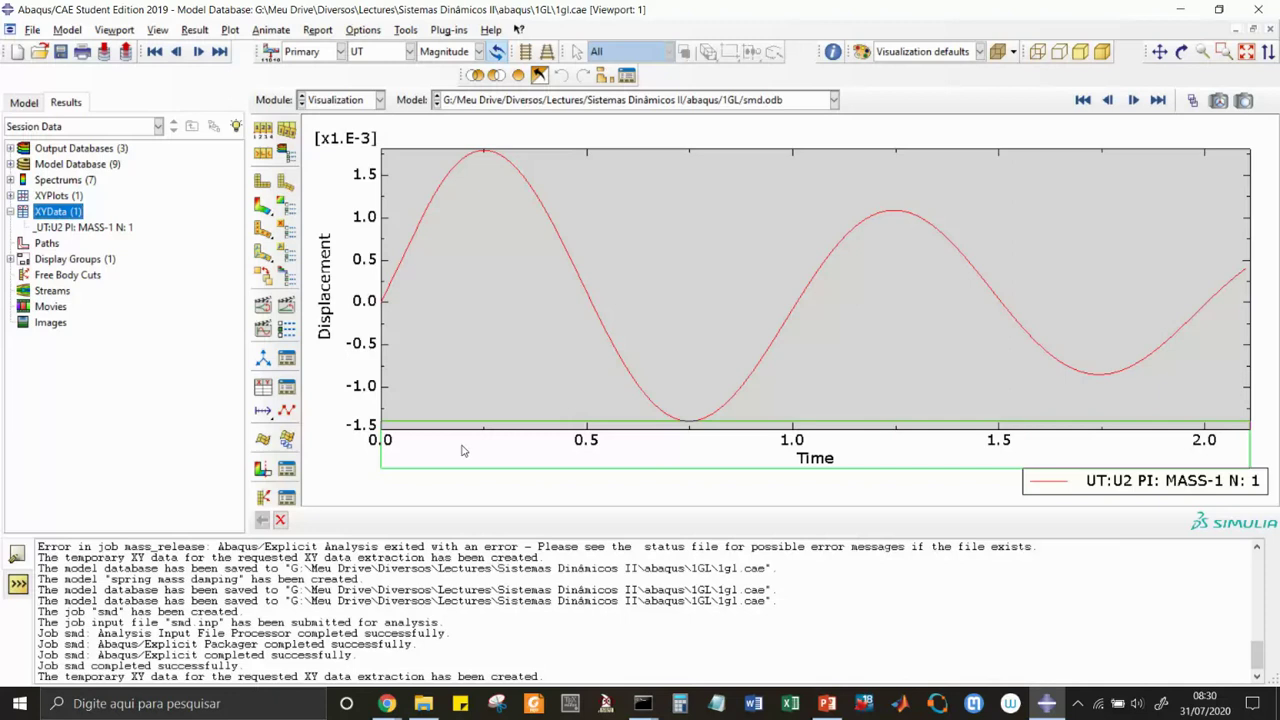
- Switch away from Abaqus/CAE to another open window
key("alt+Tab")
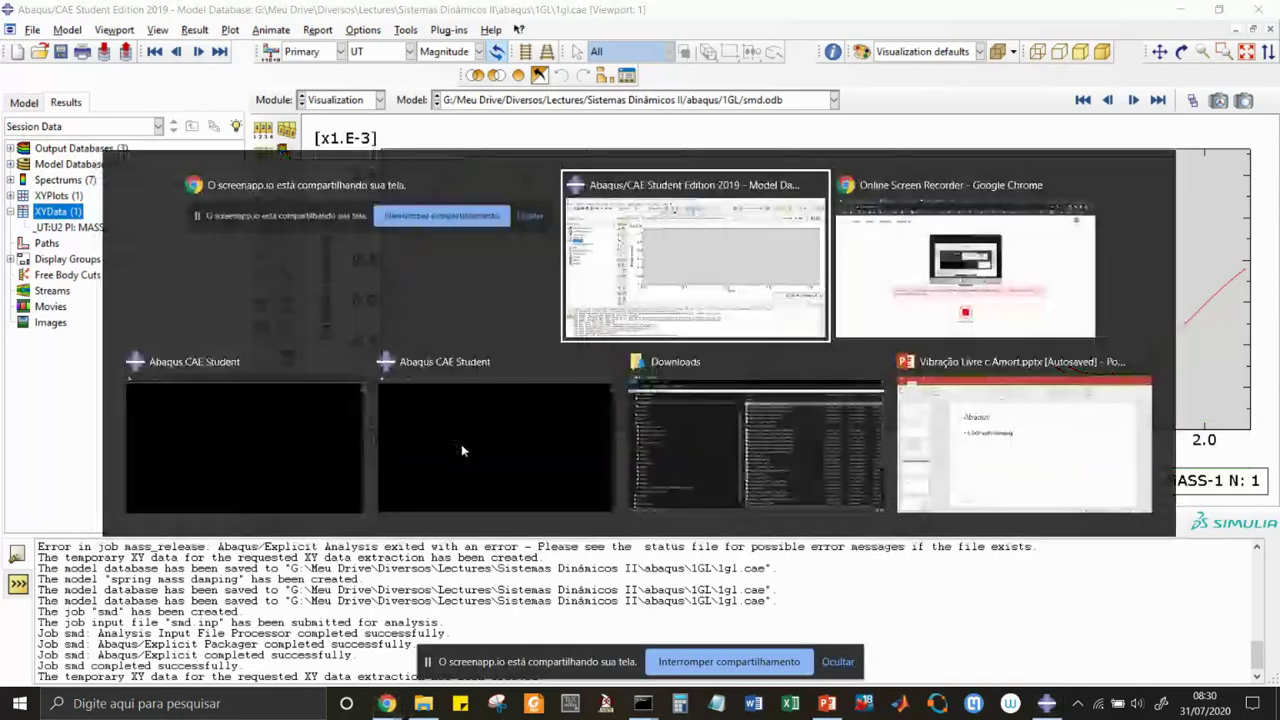